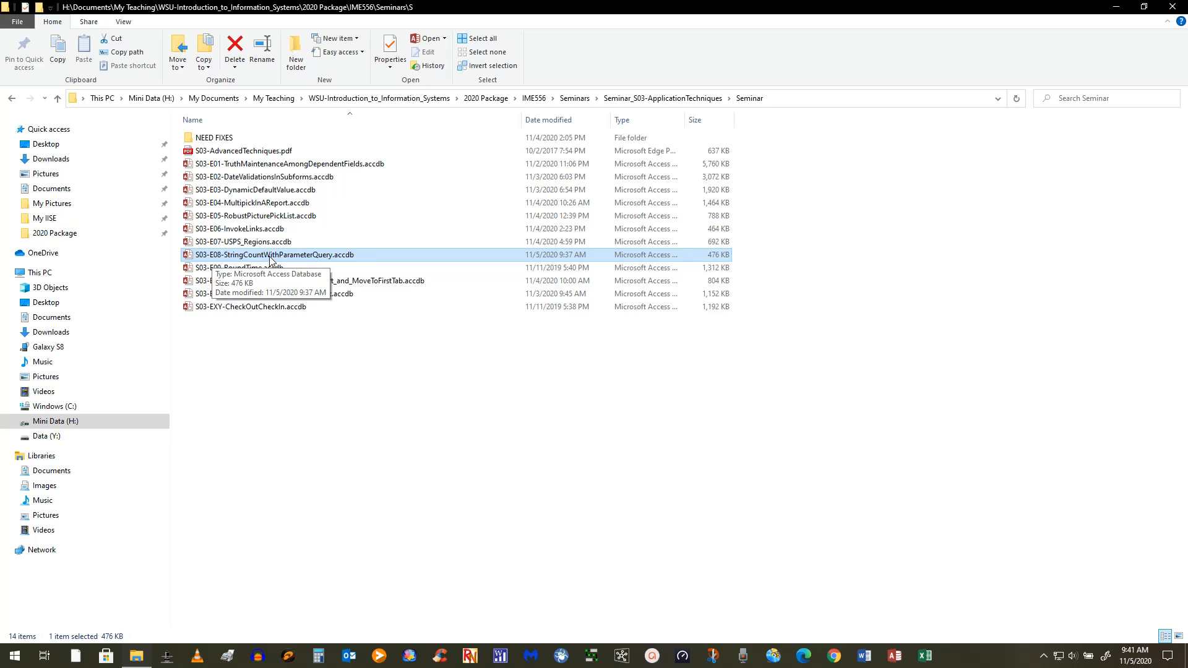
Open the S03-E08-StringCountWithParameterQuery.accdb database and show the tblBigText table in Design View.
double_click(333, 260)
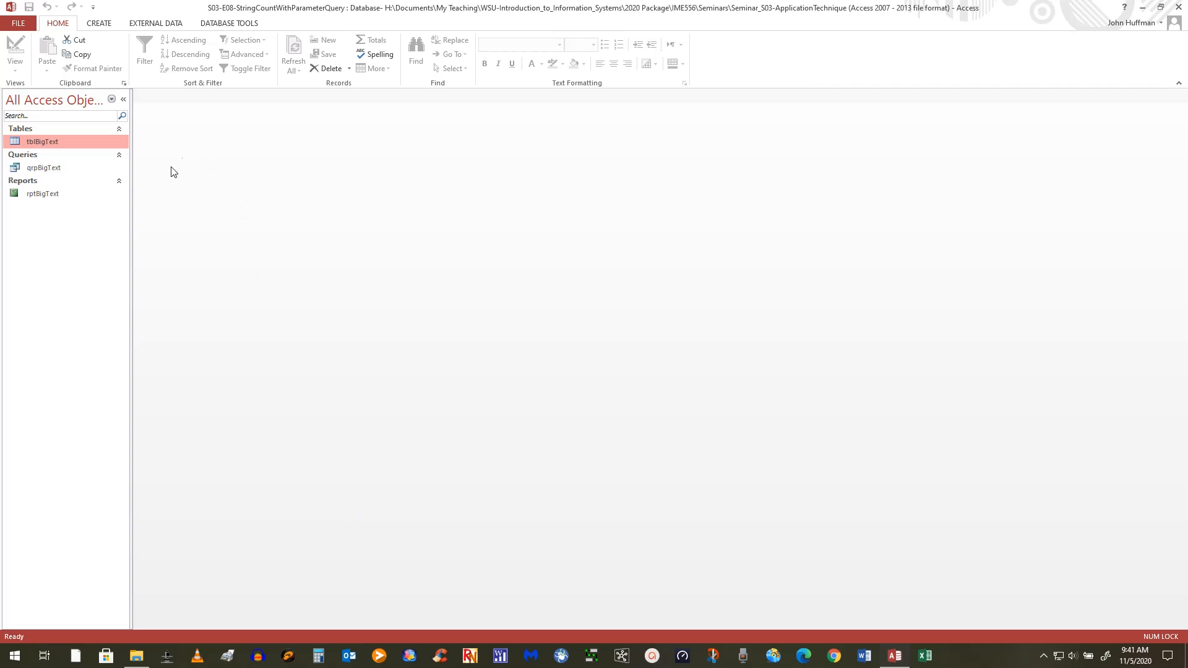
right_click(77, 143)
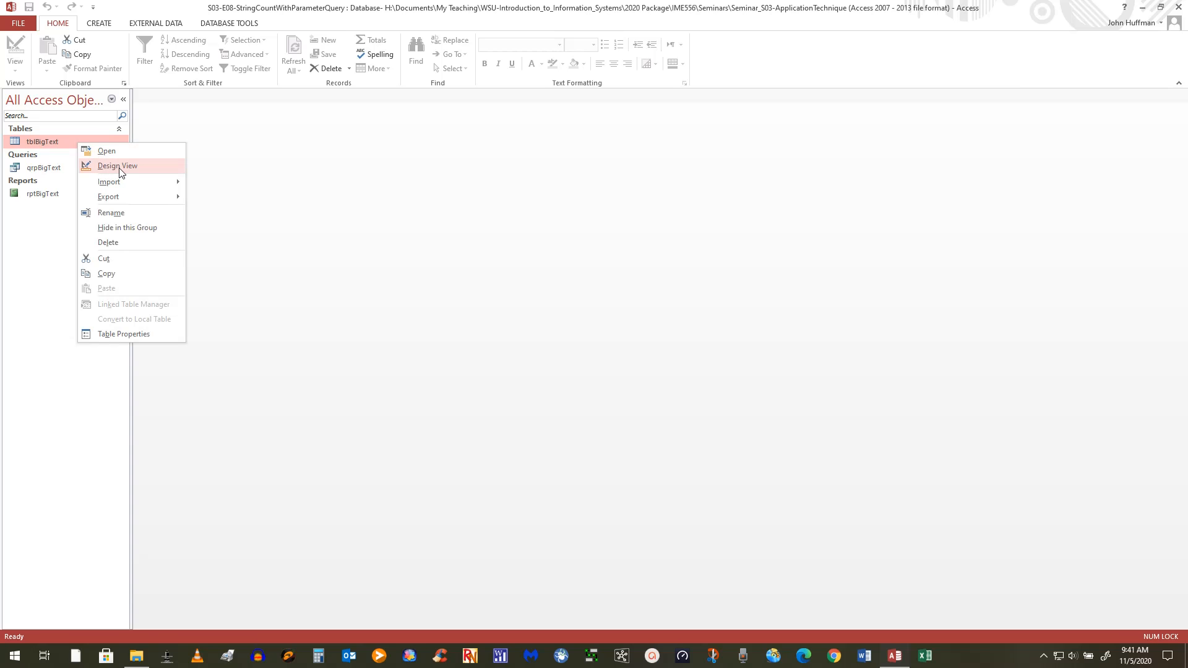
left_click(118, 166)
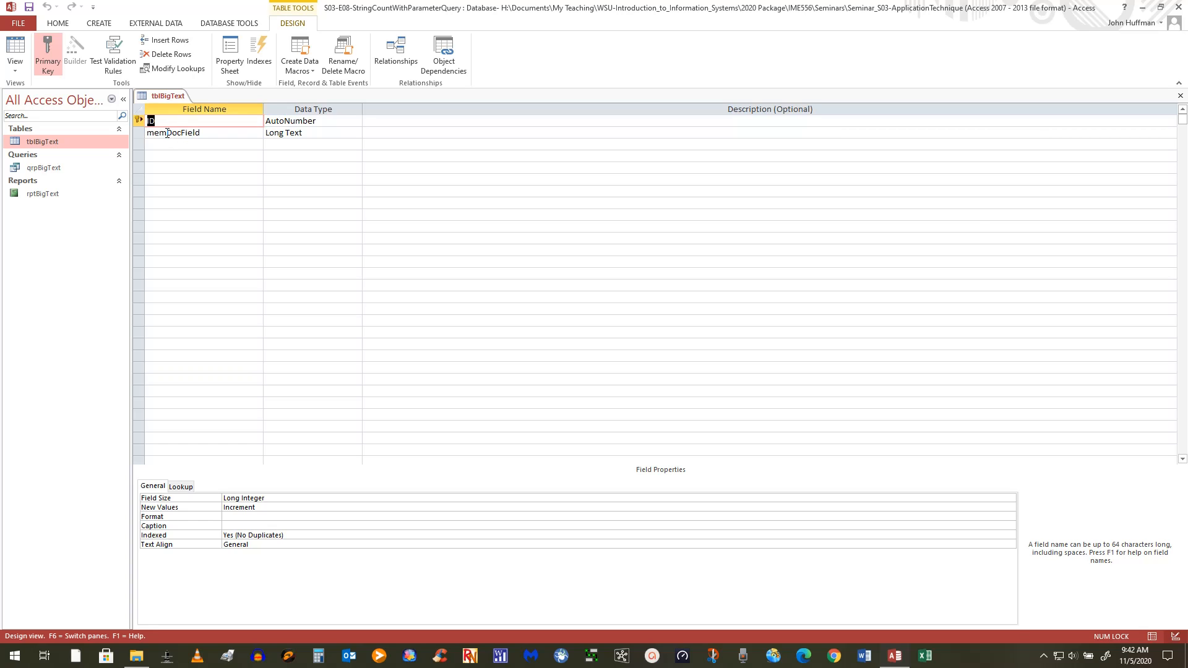
Rename the memDocField field to memBigText-DocField and the ID field to aut*-RecordIdentifier.
left_click(168, 133)
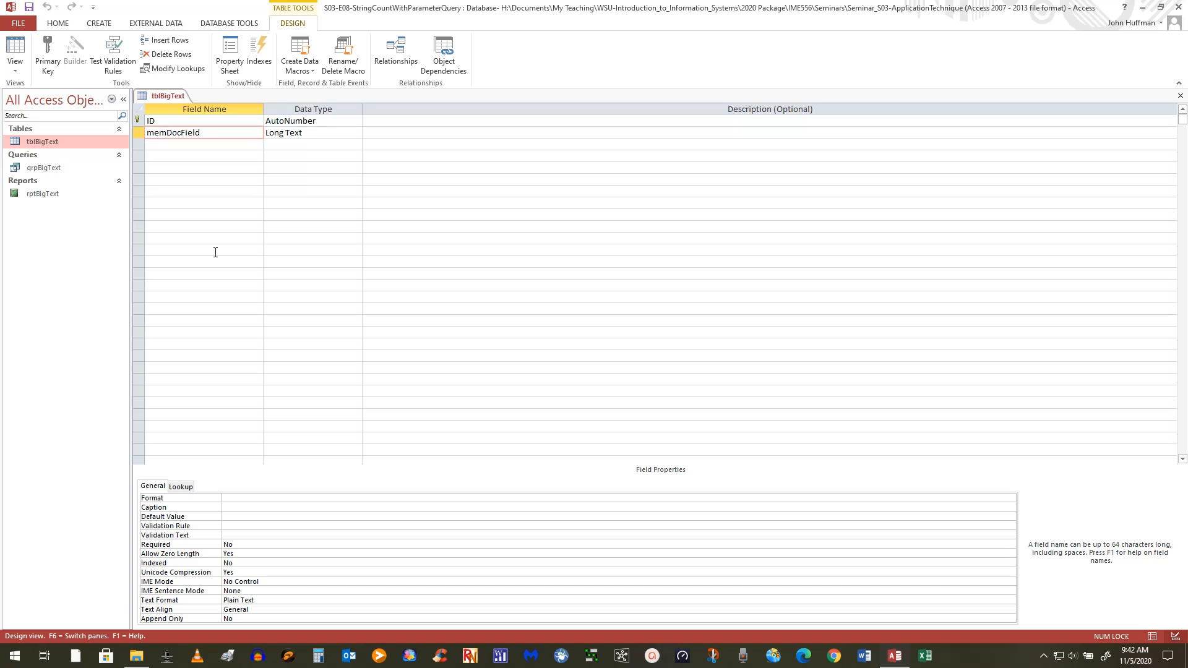
type("BigText-")
double_click(161, 122)
type("a")
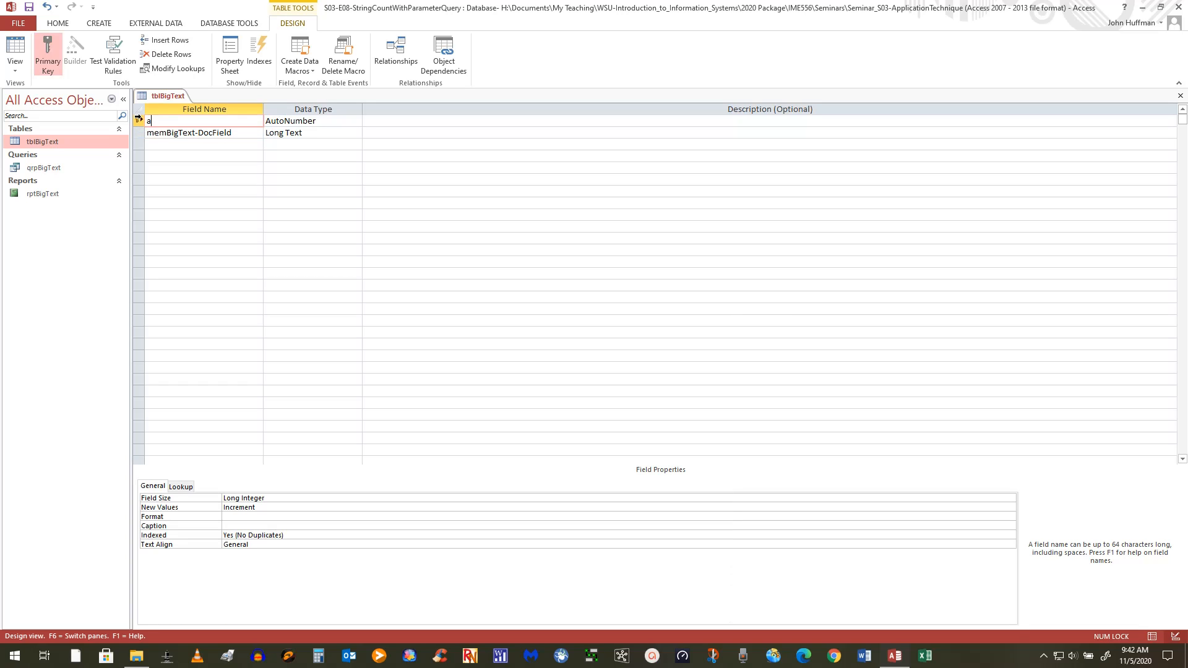
type("ut*")
type("-Record")
type("entf")
type("ifier")
Enter the description "Record identifier" for the AutoNumber field and "Document field" for the Long Text field.
left_click(394, 120)
type("Rec")
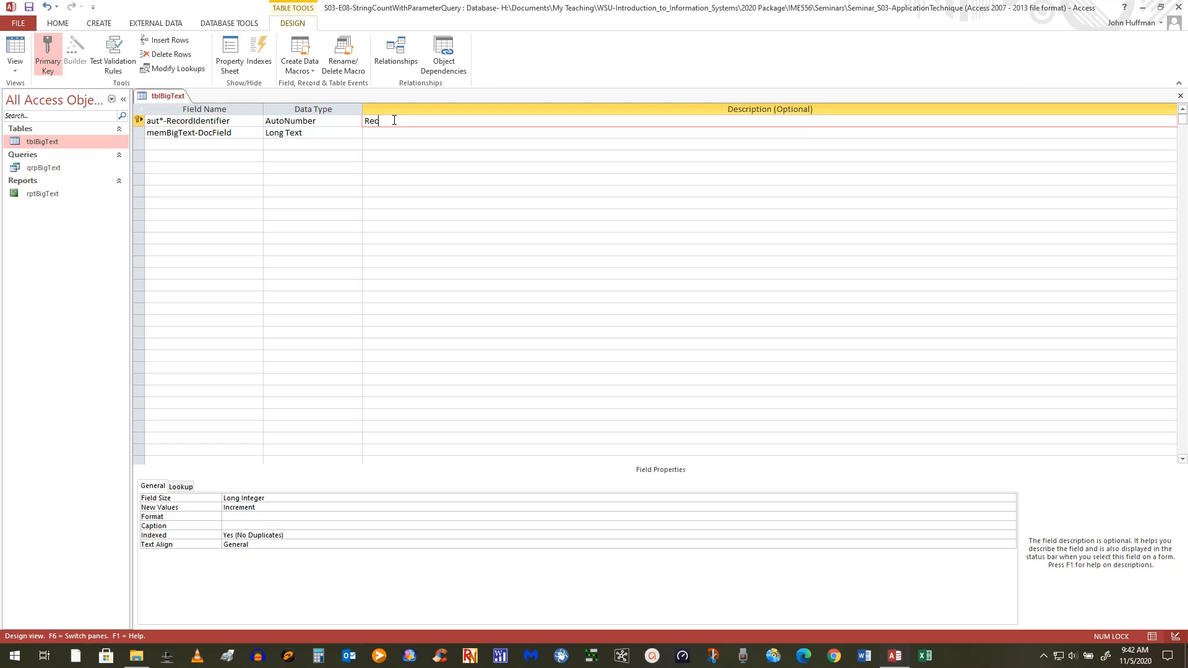
type("ord Identifier")
left_click(380, 132)
type("D")
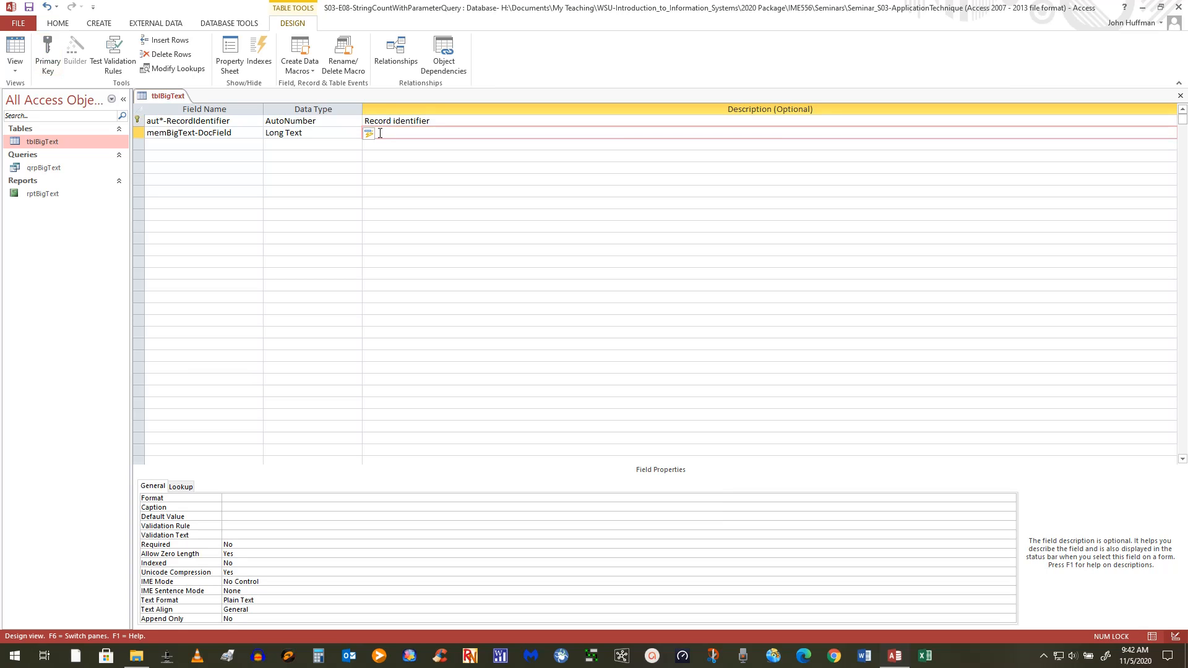
type("ocument field")
Rename the Long Text field to memBigText-DocumentField and give it the caption "Document field".
left_click(209, 133)
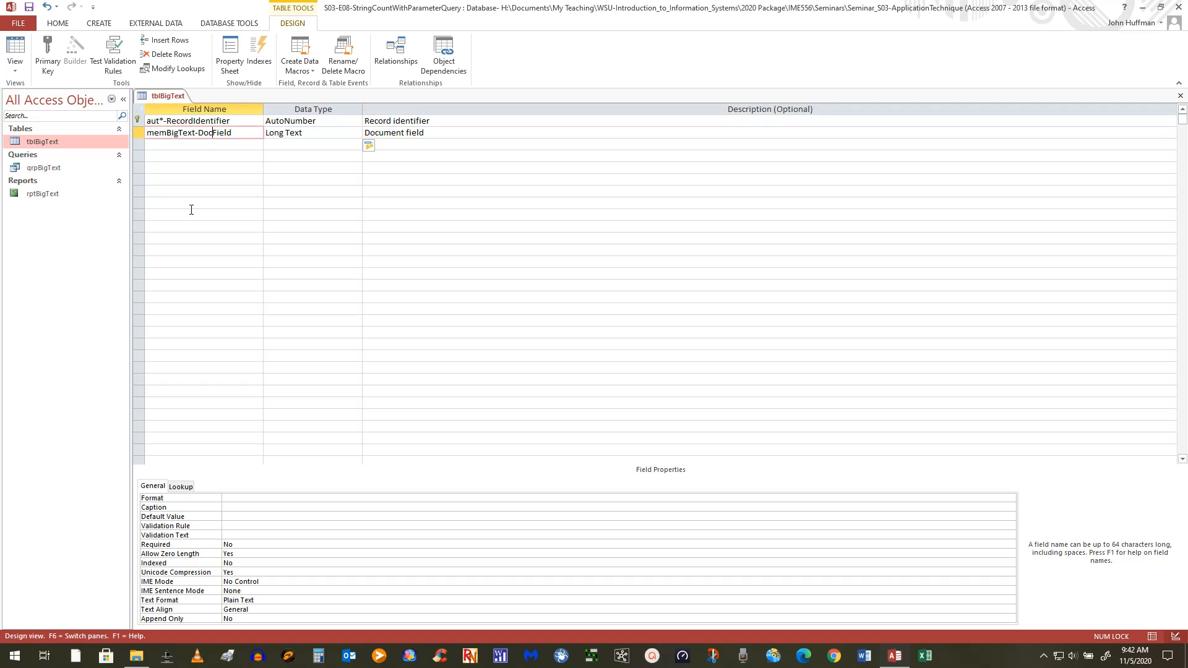
type("ument")
left_click(254, 509)
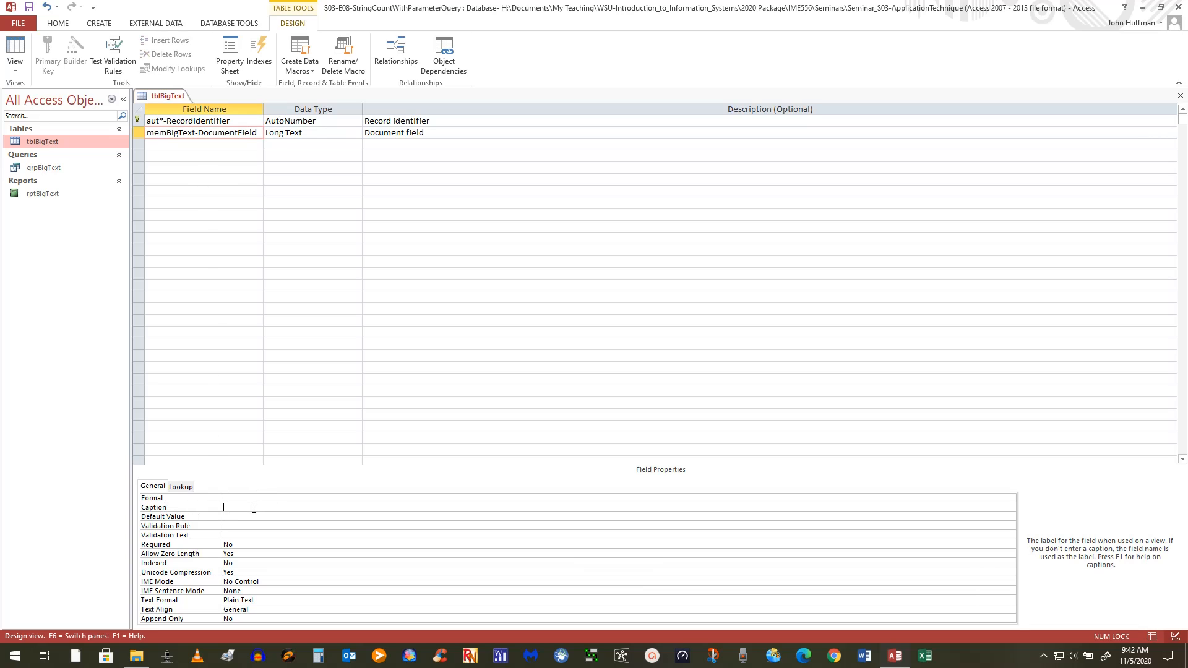
type("Document field")
Give the aut*-RecordIdentifier field the caption "Record identifier" and save the table design.
left_click(203, 121)
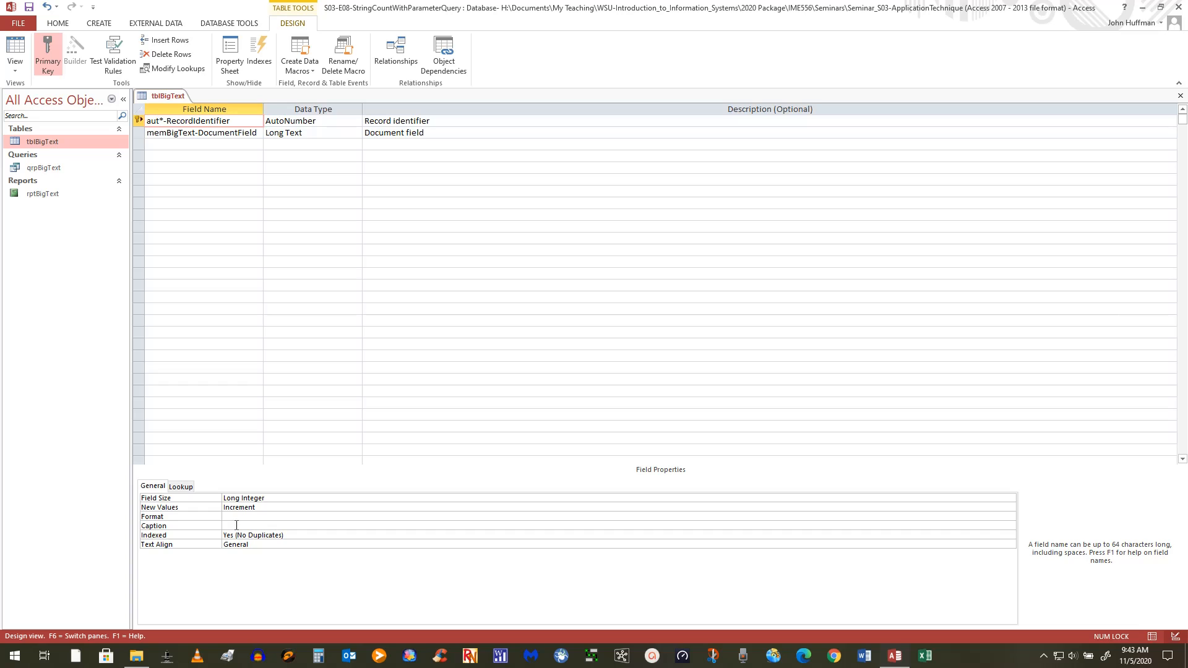
left_click(236, 525)
type("Record")
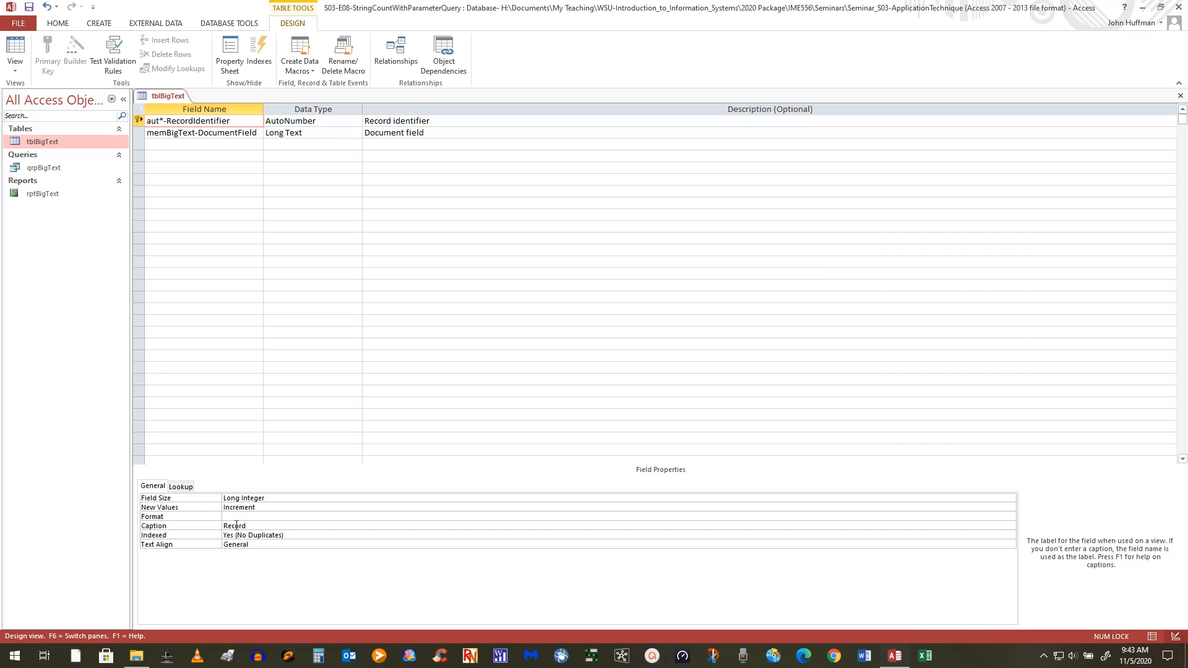
type(" identifier")
left_click(253, 156)
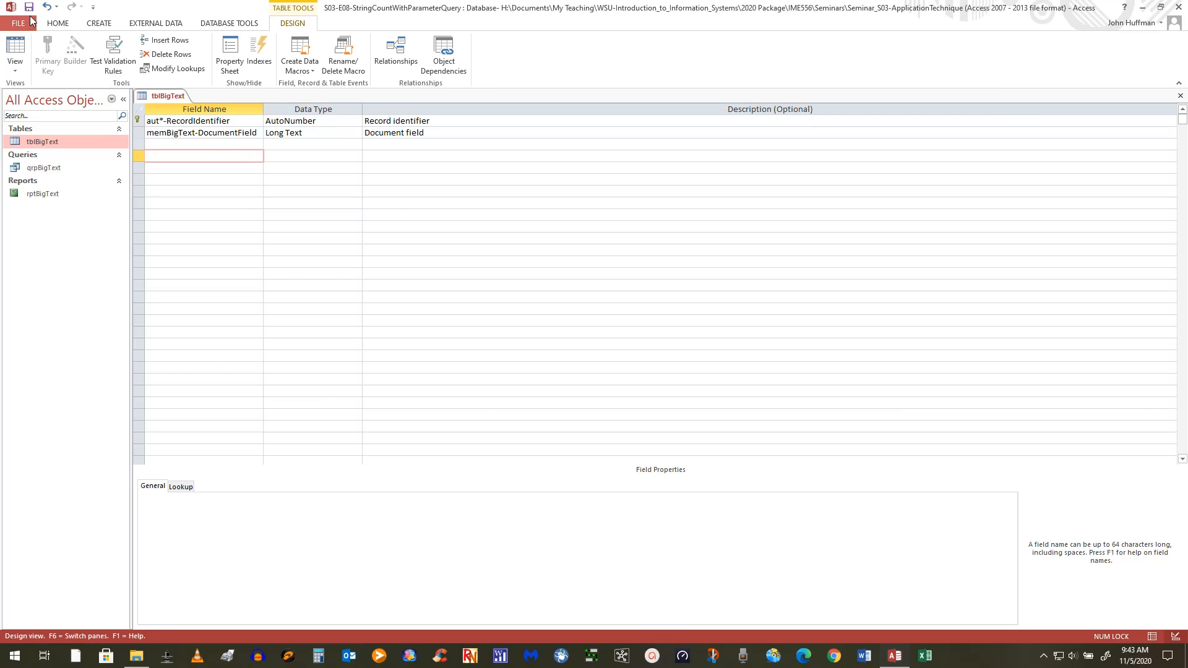
Review the indexes and table properties of tblBigText, closing the Indexes window when done.
left_click(182, 133)
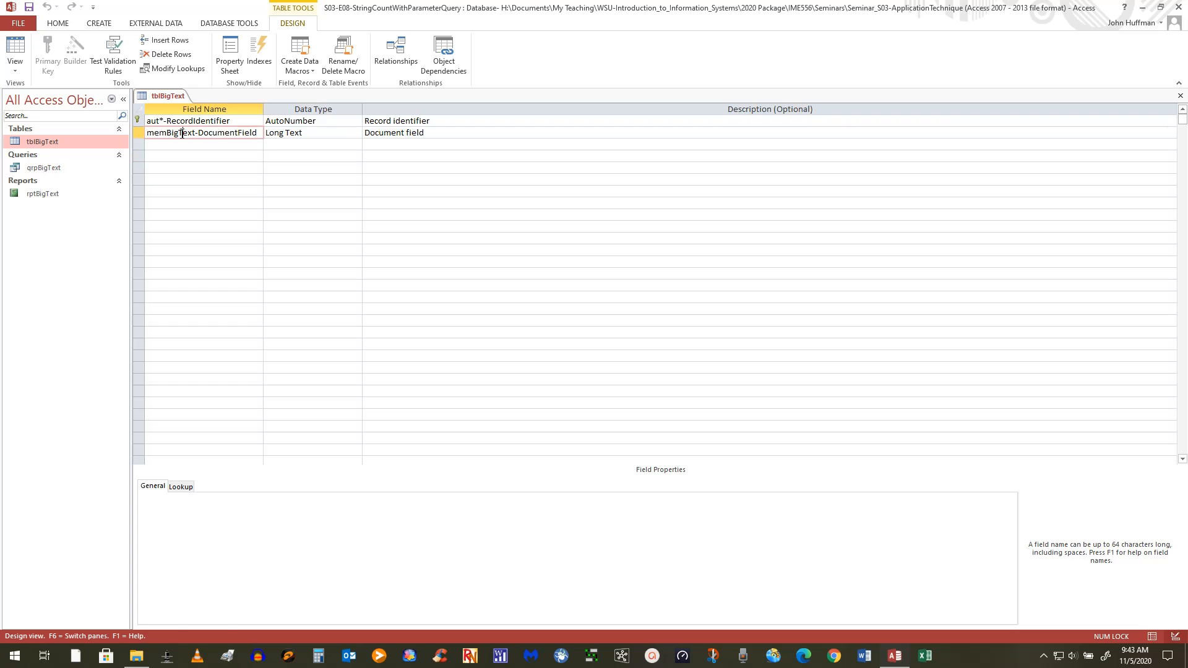
left_click(259, 60)
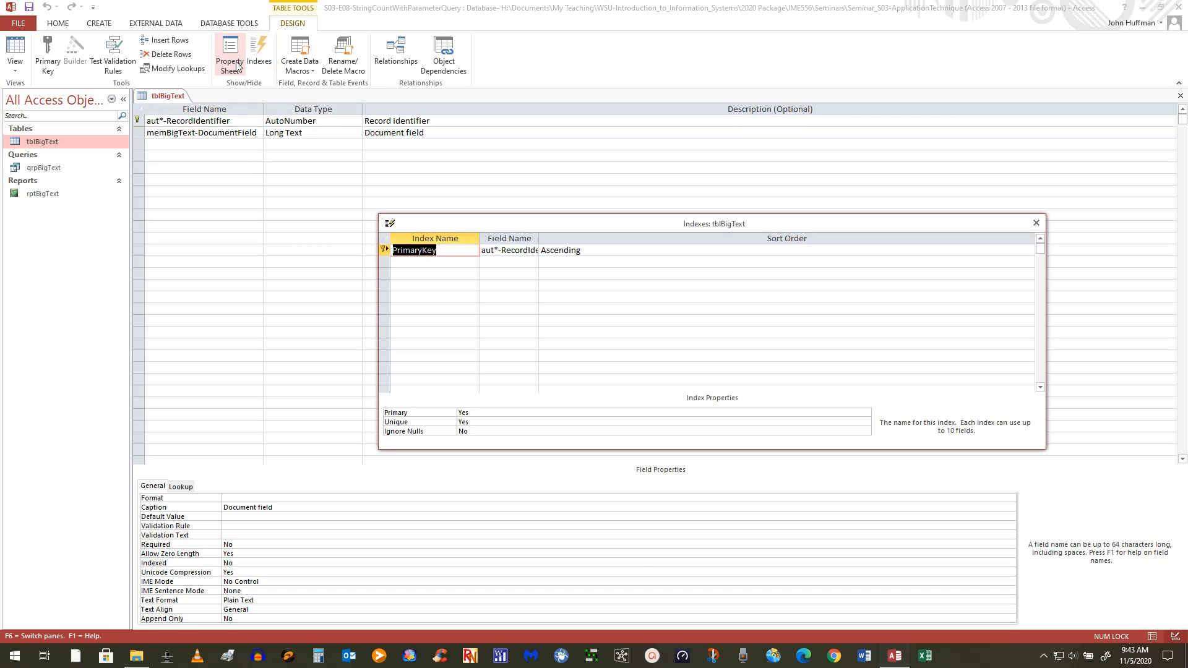
left_click(230, 56)
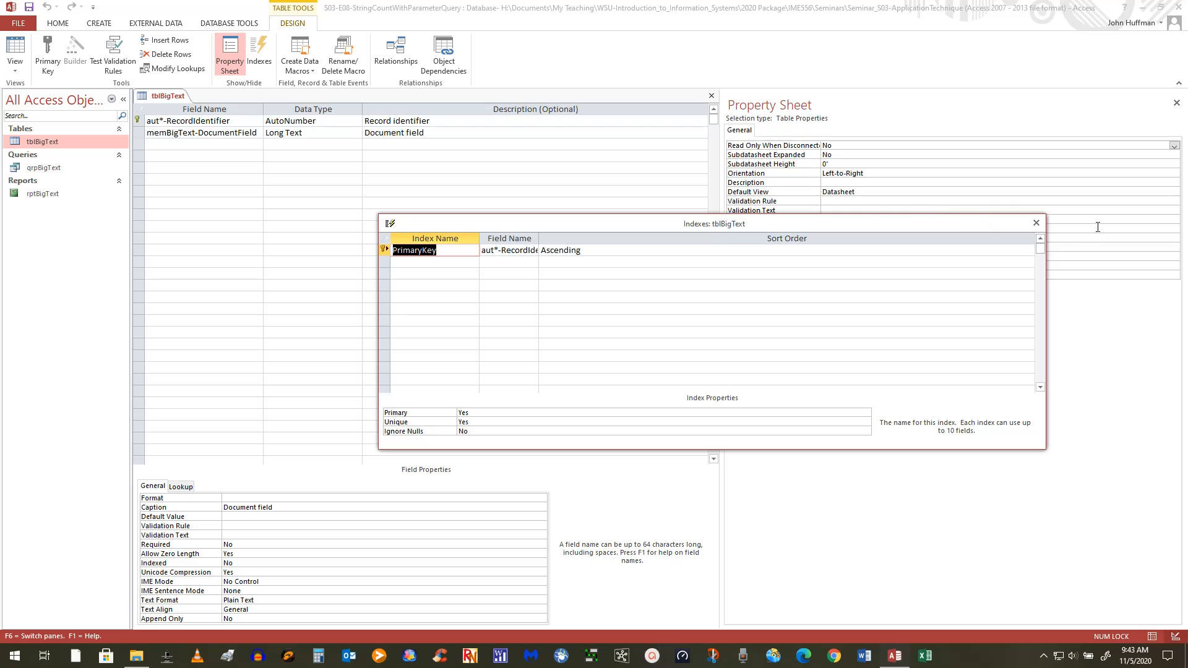
left_click(1037, 223)
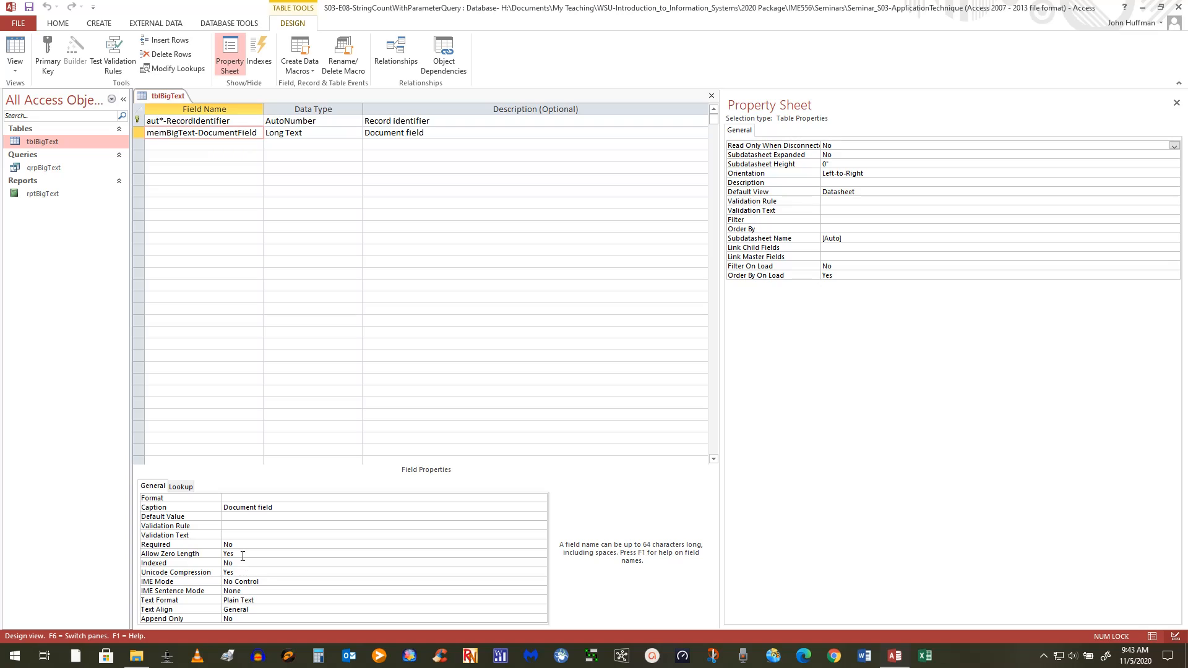
left_click(186, 205)
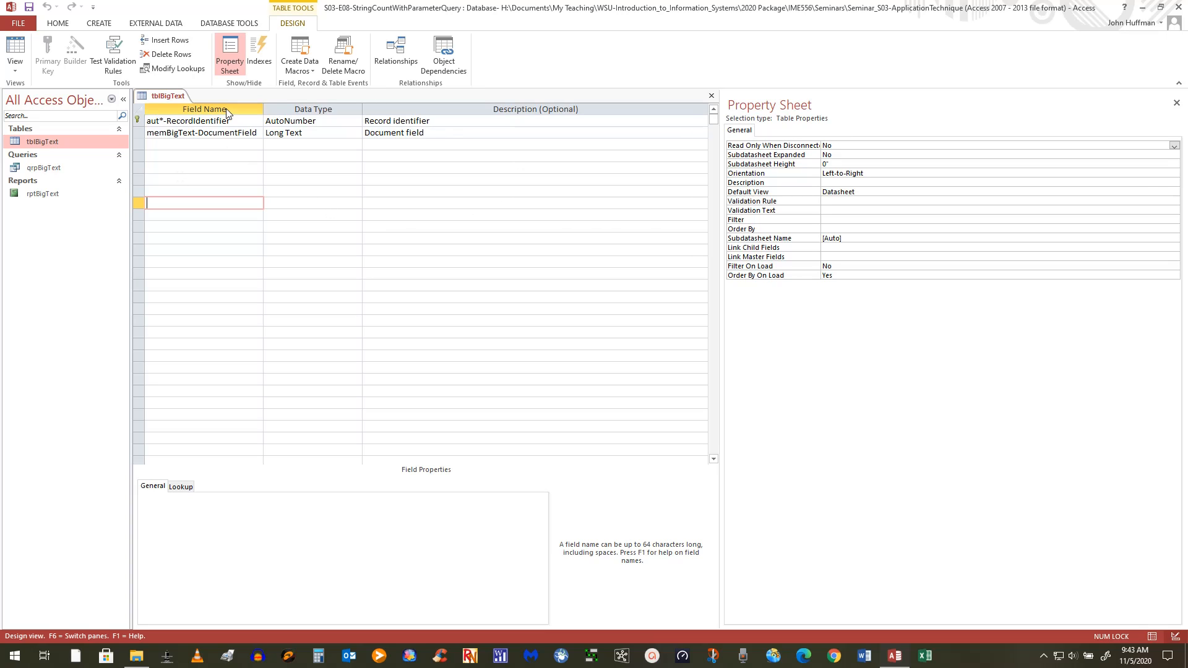
View tblBigText as a datasheet, read record 3's full document text in a Zoom window, and close the table.
left_click(15, 47)
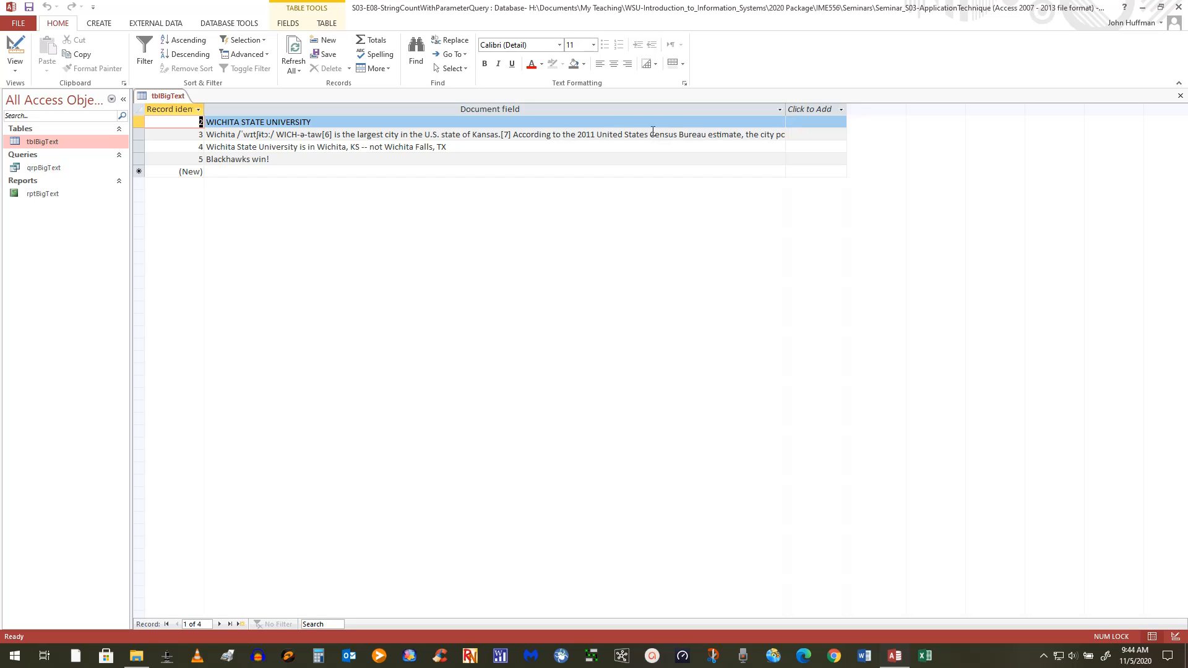
left_click(724, 135)
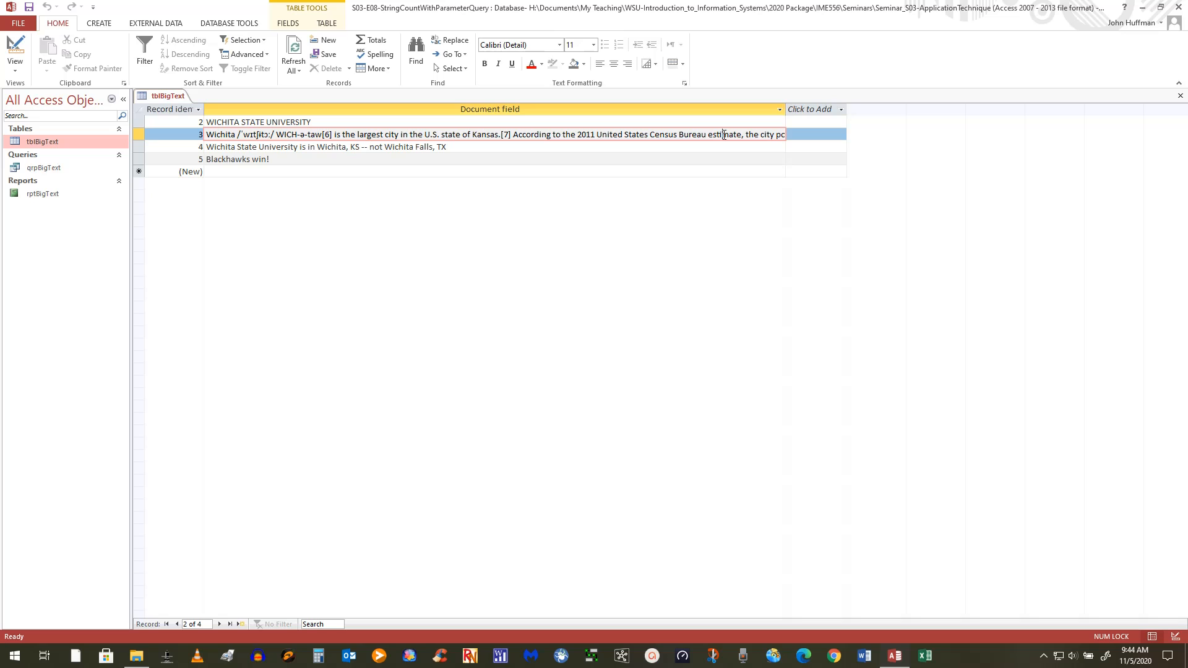
key("Caps_Lock")
key("F2")
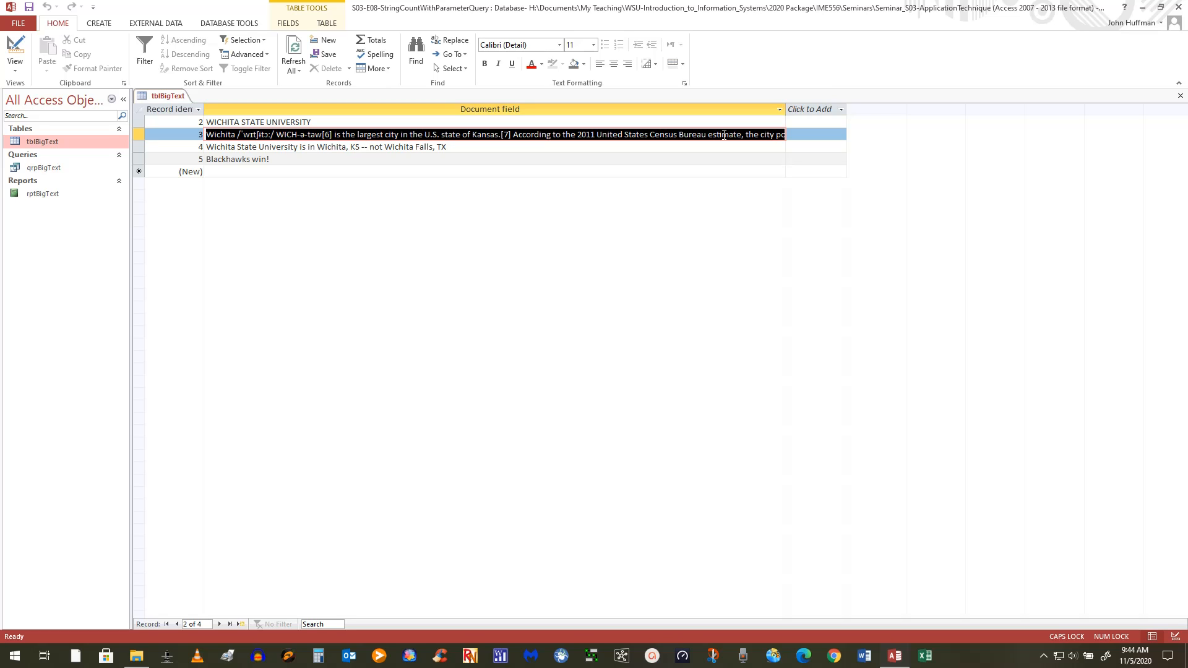
key("shift+F2")
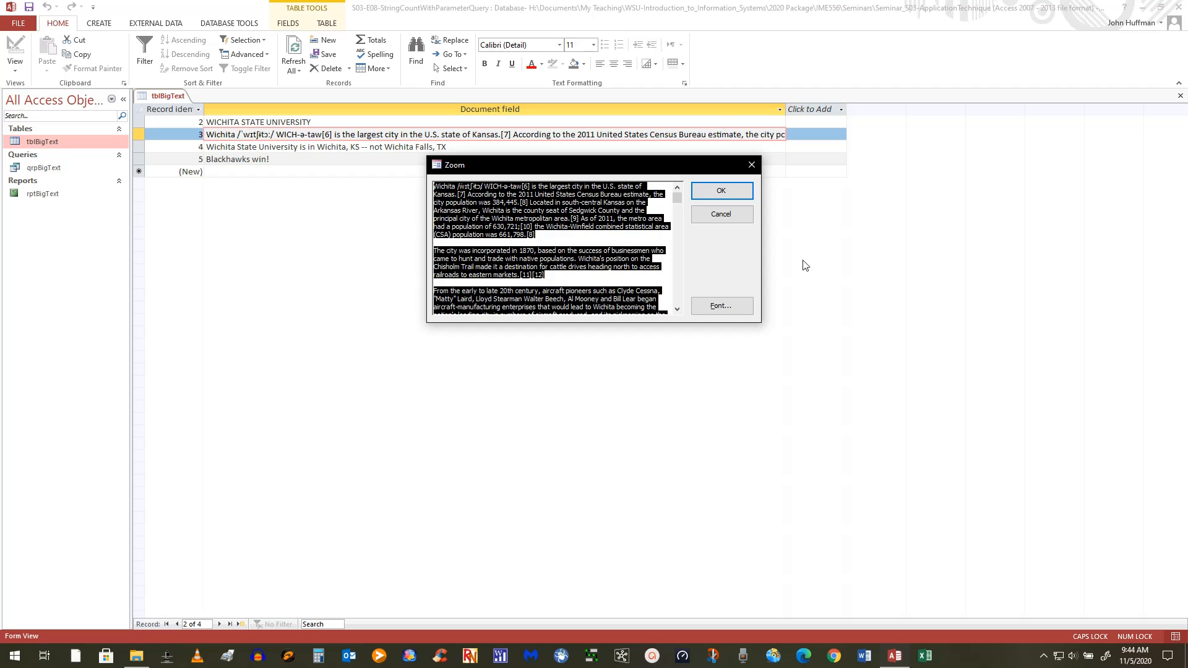
left_click(579, 366)
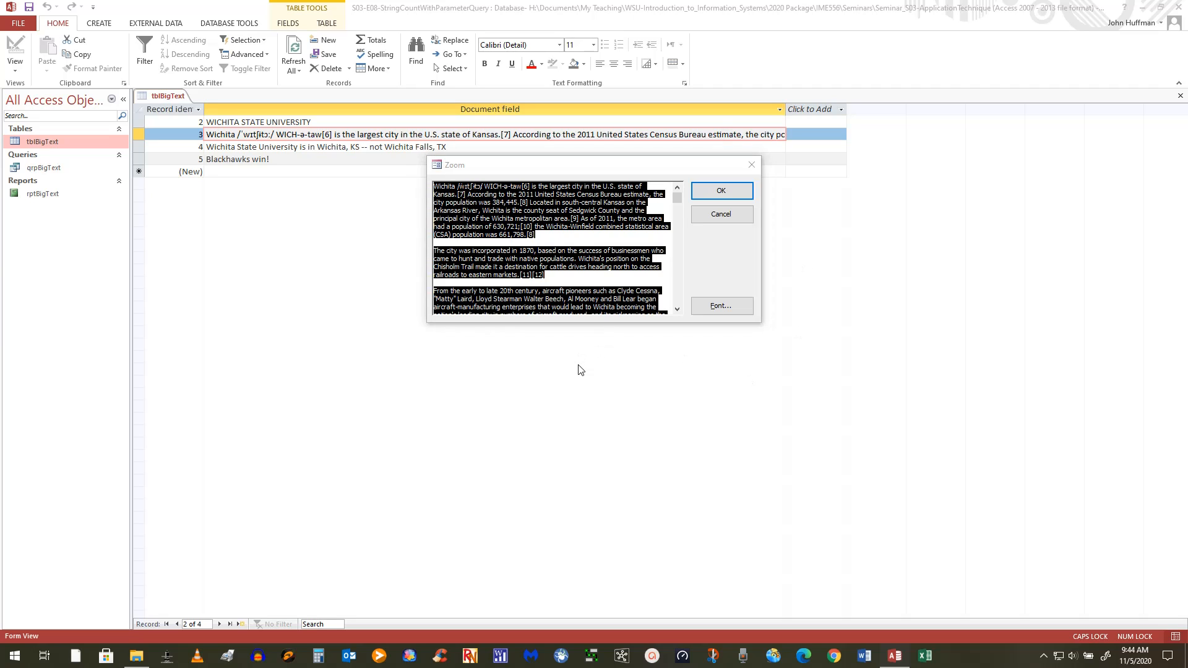
left_click(624, 281)
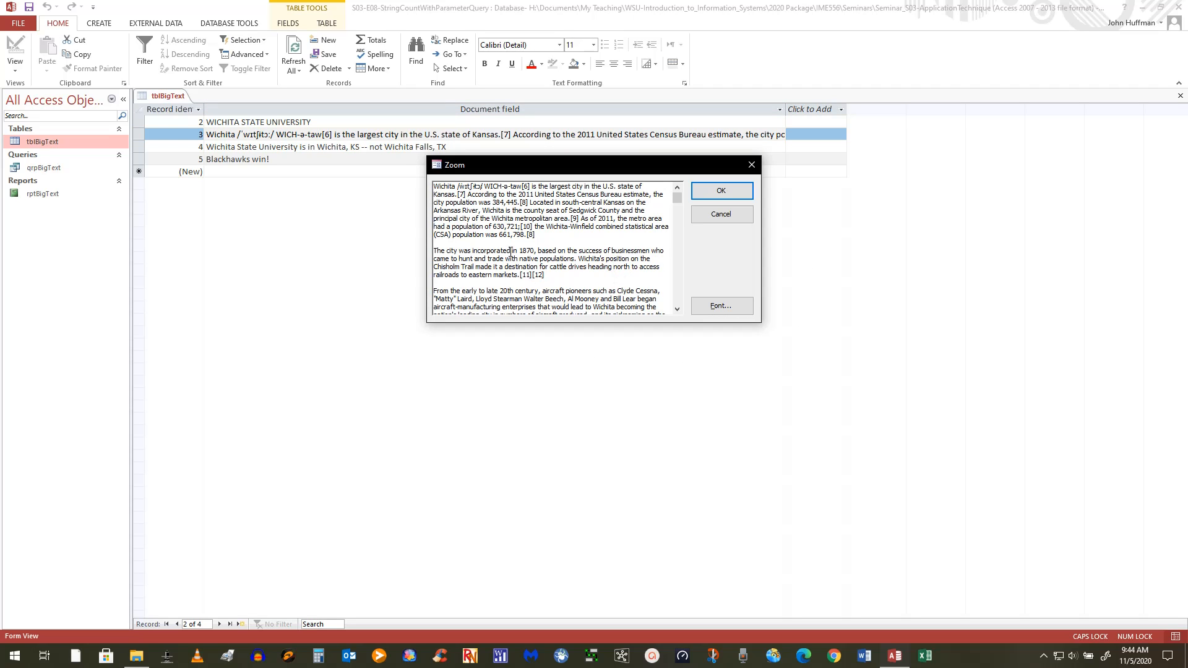
mouse_move(682, 196)
left_mouse_down()
mouse_move(681, 313)
mouse_move(677, 199)
left_mouse_up()
left_click(721, 215)
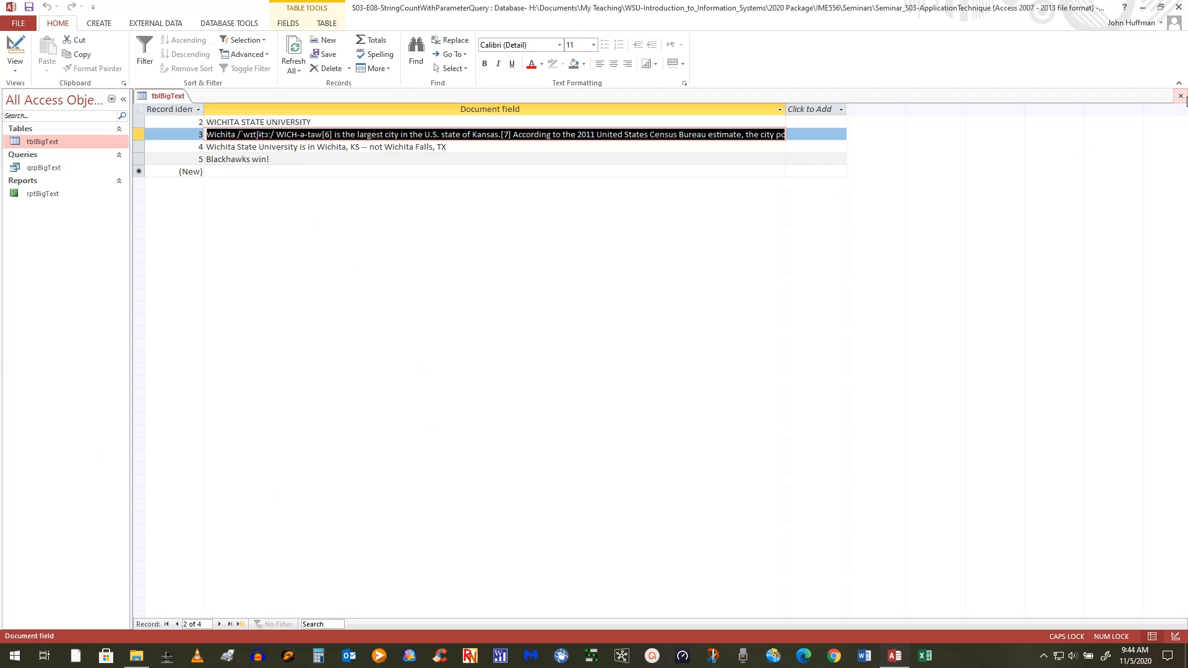
left_click(1181, 97)
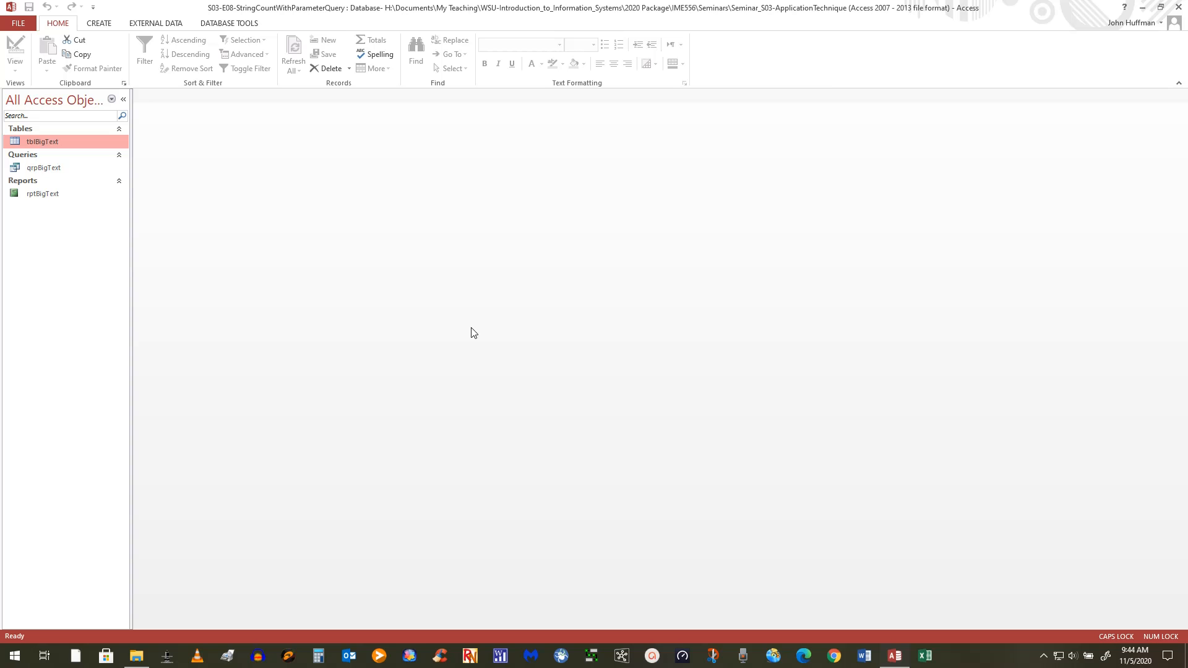
Open the qrpBigText query in Design View, widen the tblBigText field list to show full field names, and close the Property Sheet.
right_click(54, 168)
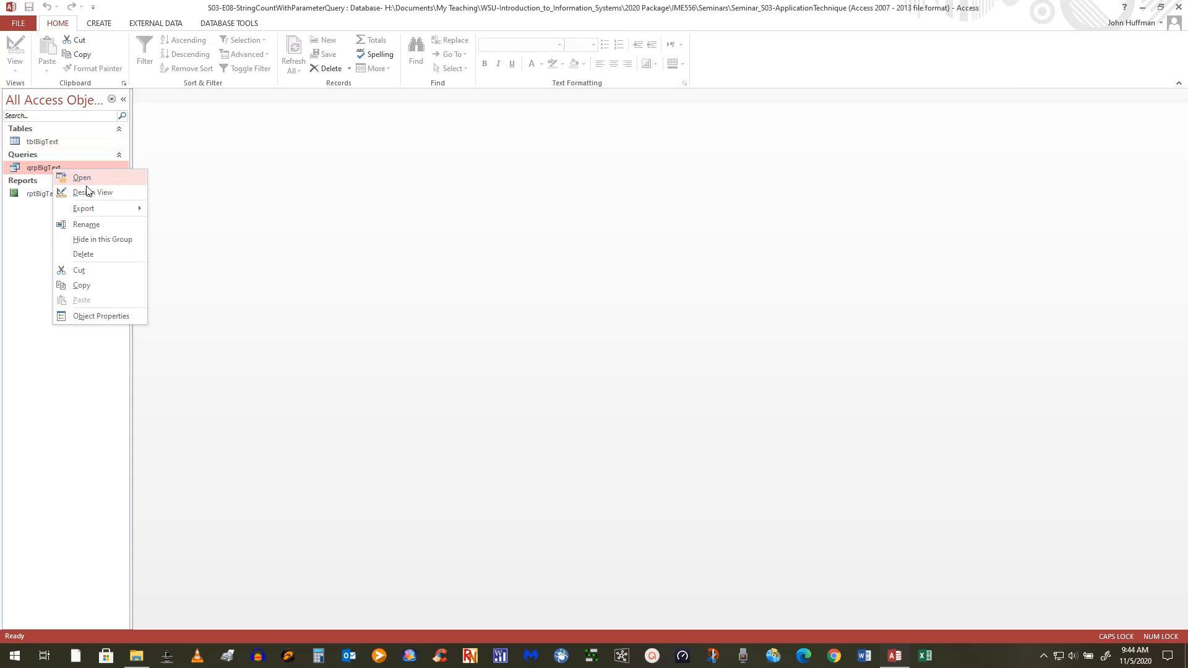
left_click(90, 193)
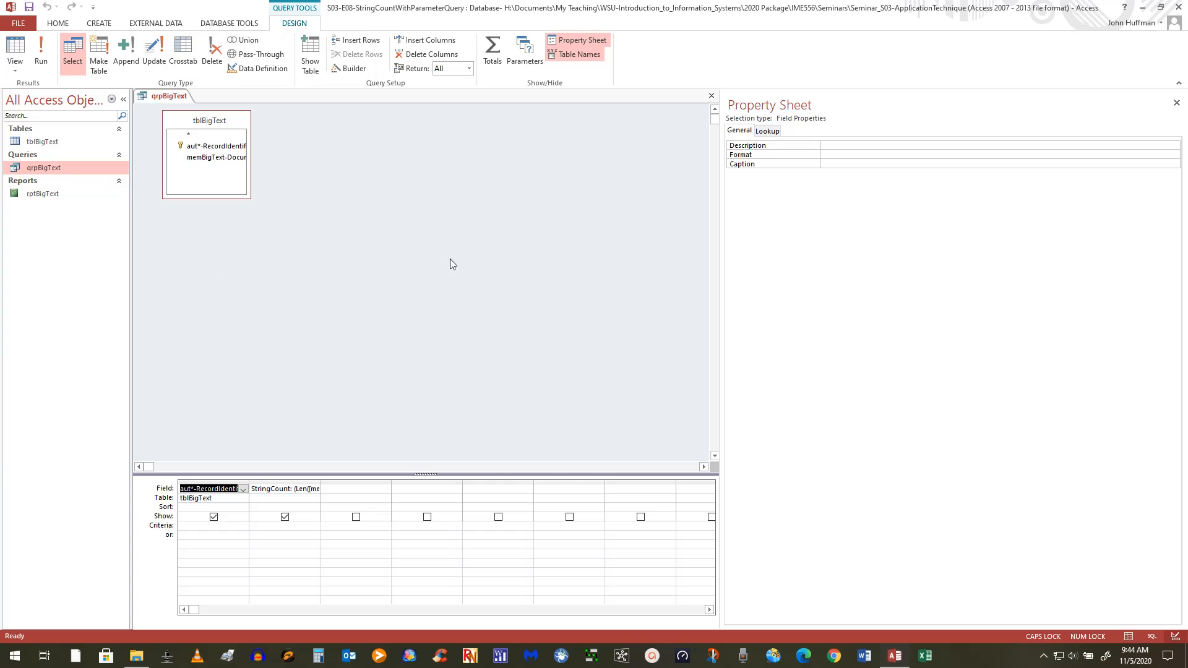
left_click(250, 180)
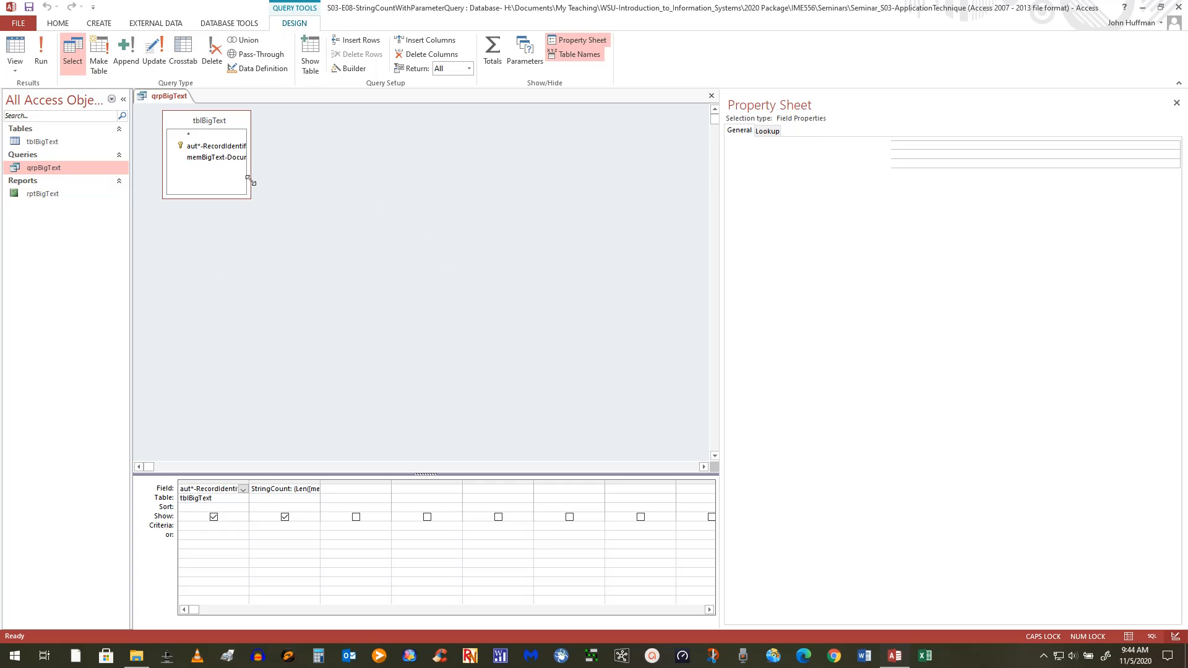
left_click_drag(250, 180, 377, 180)
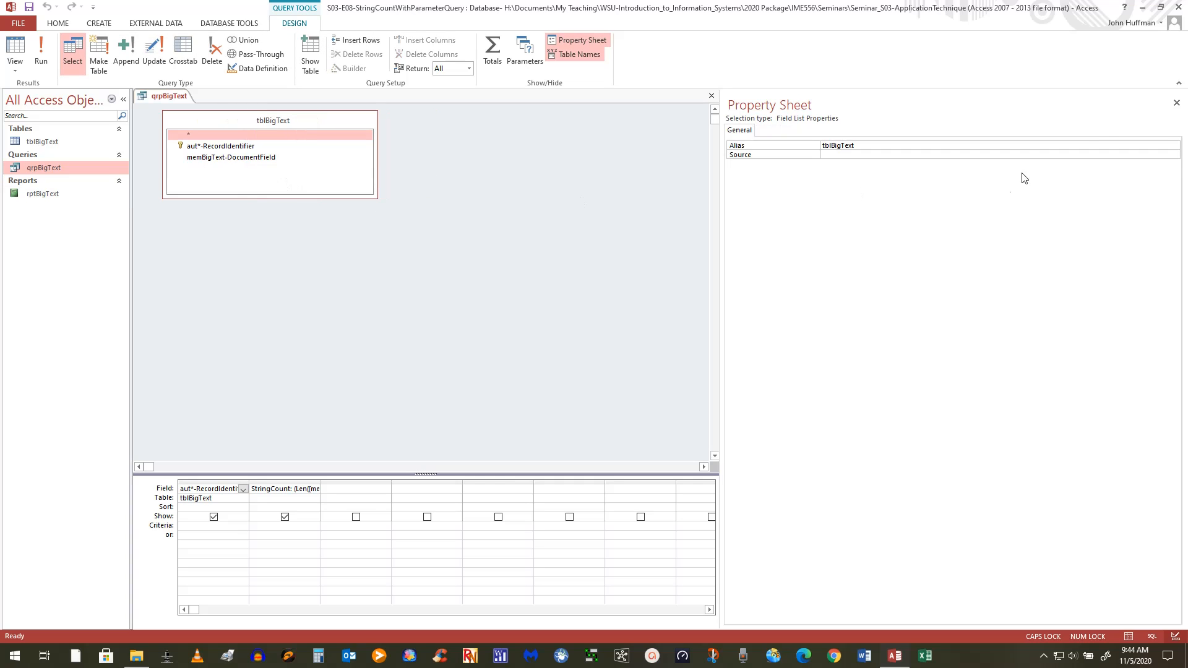
left_click(1176, 103)
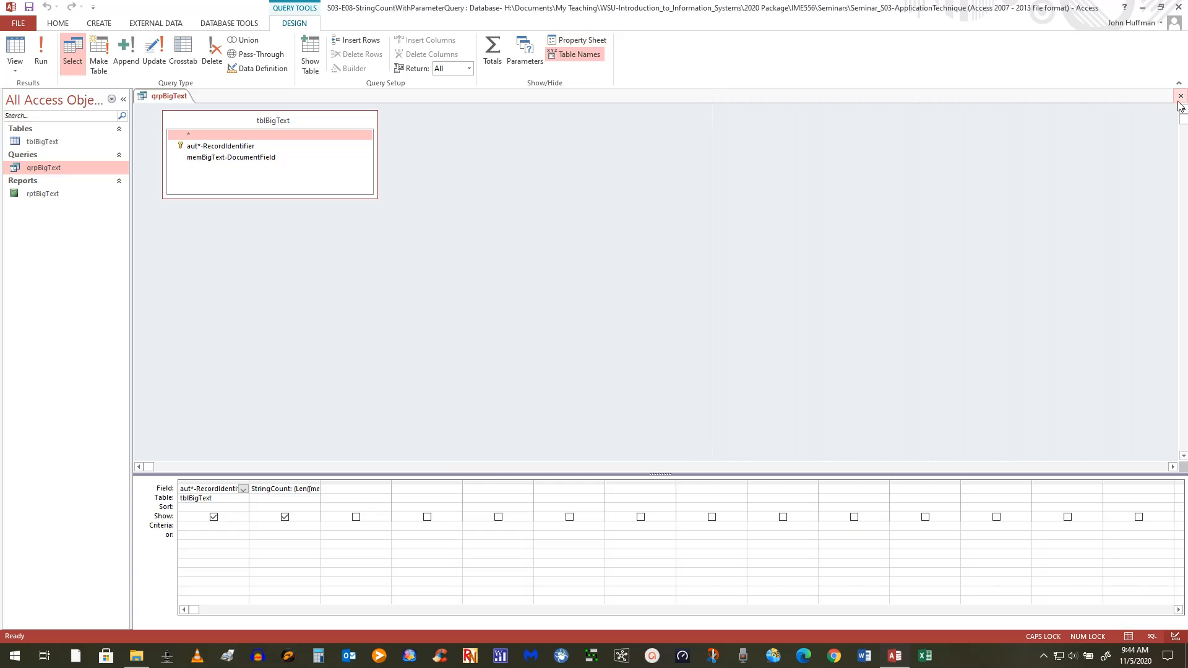
Widen the aut*-RecordIdentifier and StringCount columns of the query grid until their full contents fit.
left_click(295, 488)
type("(")
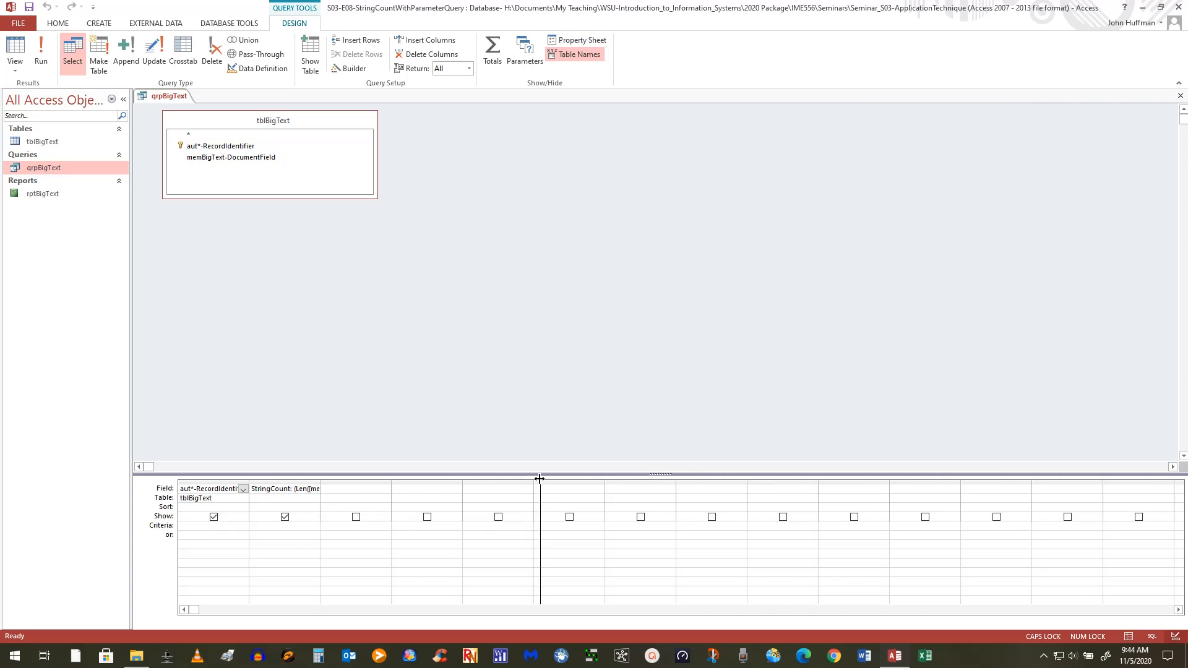
left_click_drag(540, 479, 539, 478)
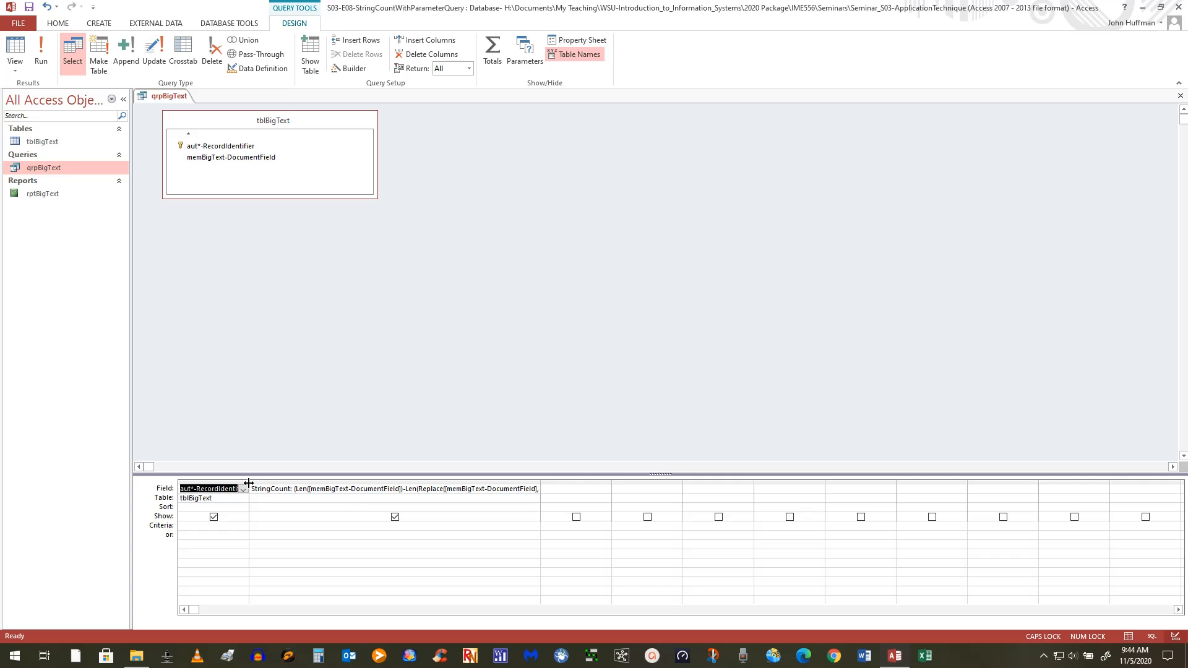
left_click_drag(249, 483, 308, 484)
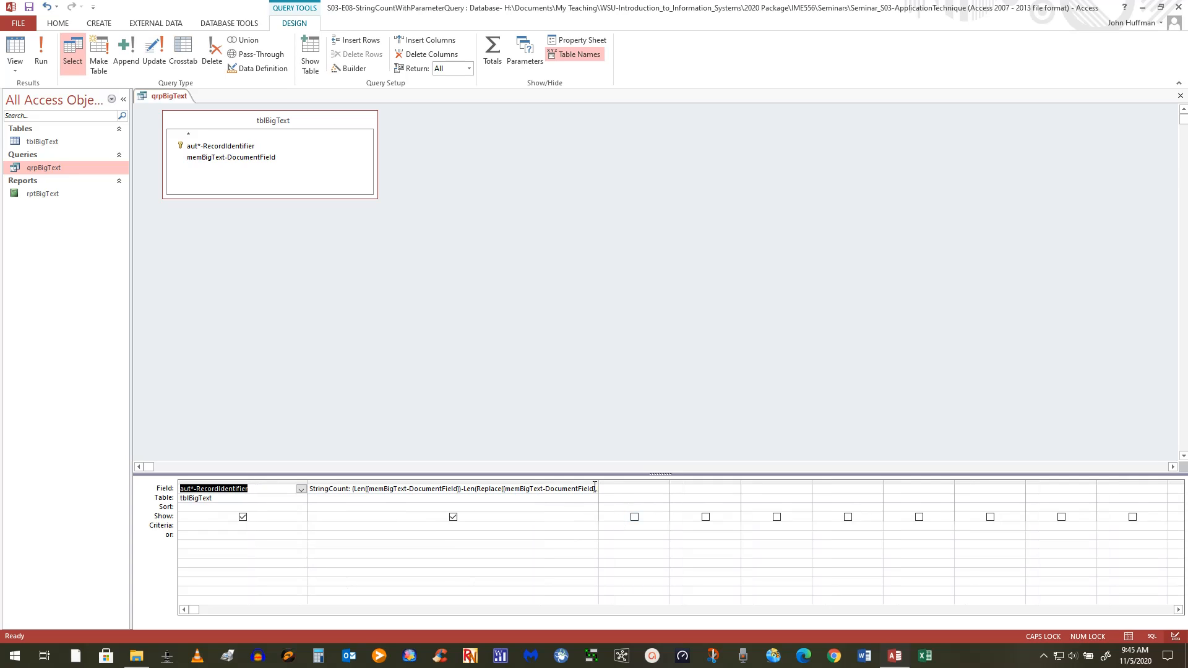
left_click_drag(599, 480, 966, 475)
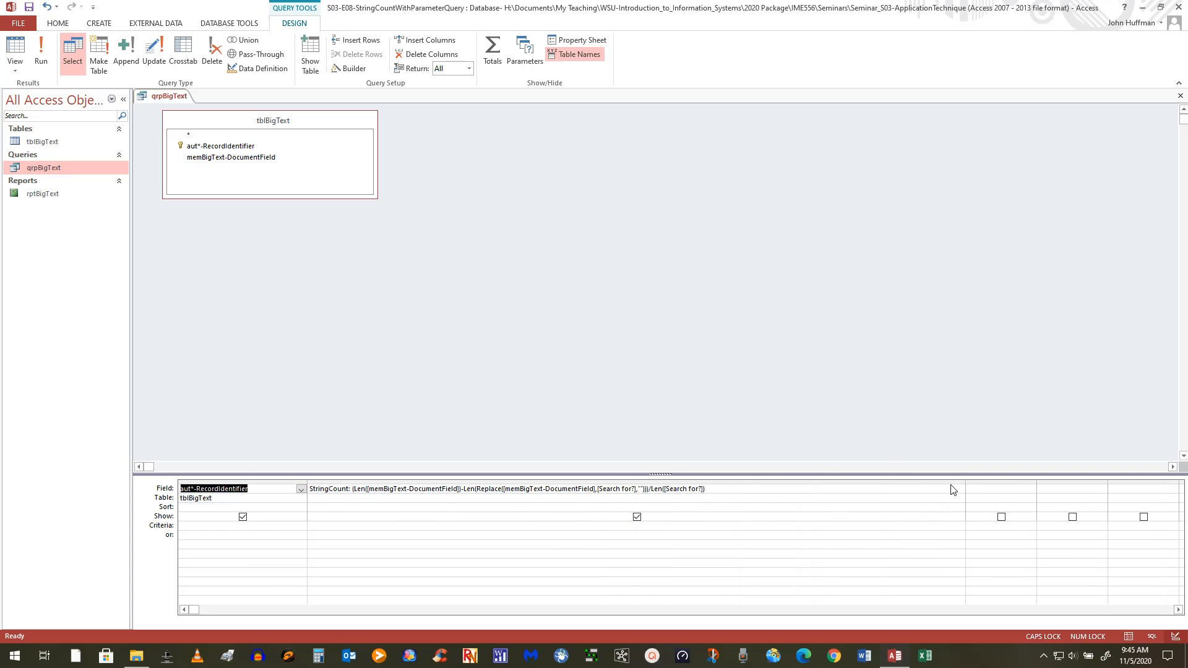
Examine the StringCount field's expression in the Expression Builder and leave it without changing the expression.
right_click(394, 490)
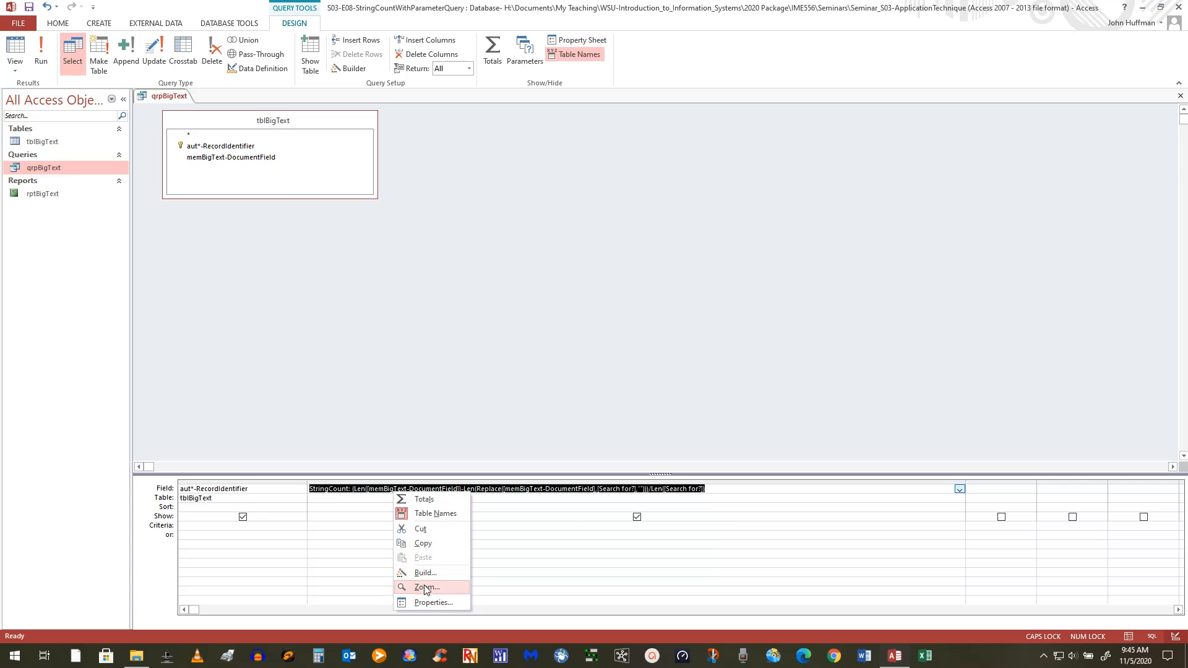
left_click(425, 573)
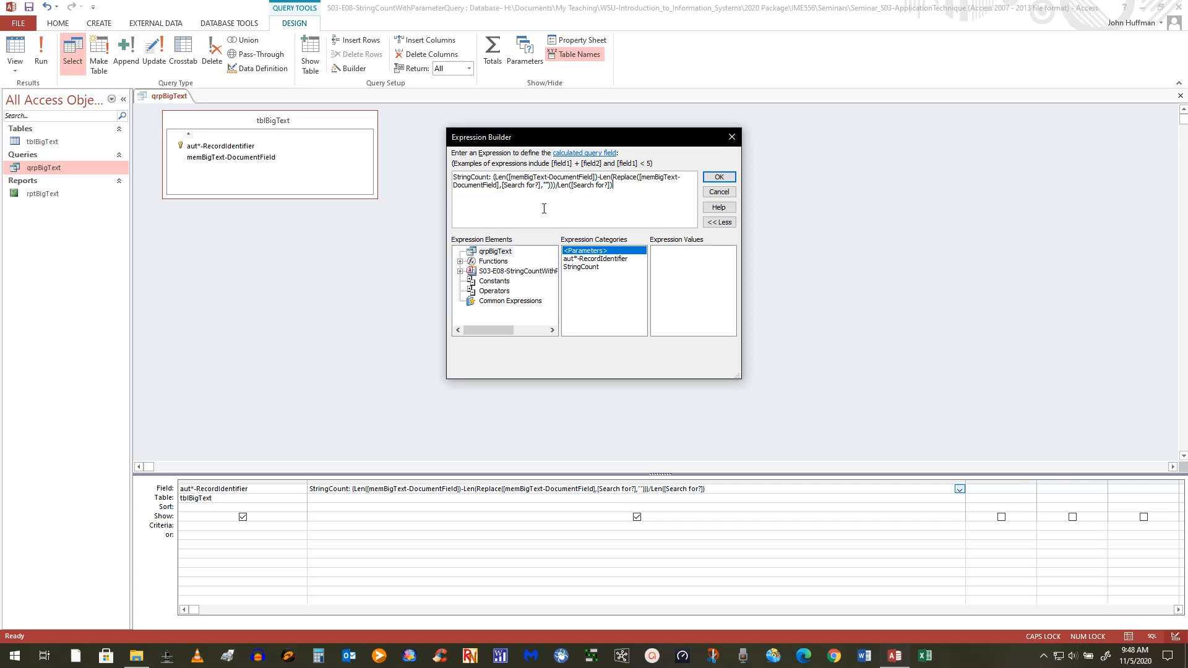
left_click(720, 192)
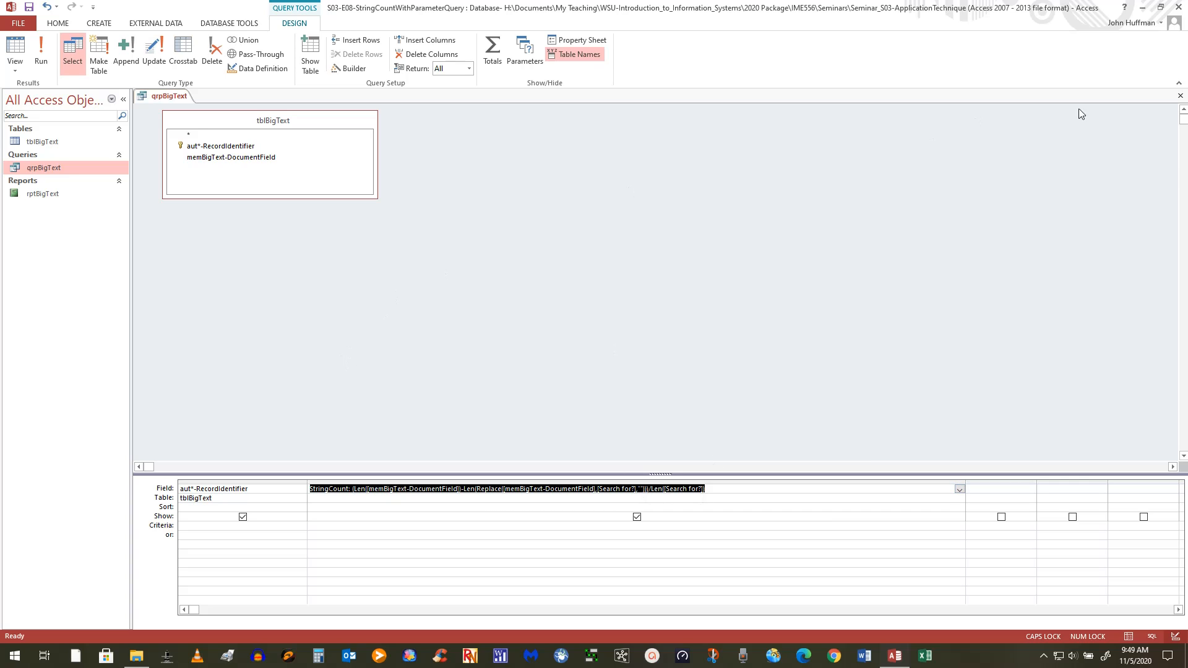
Close the qrpBigText query, saving its design changes, and compact and repair the database.
left_click(1180, 95)
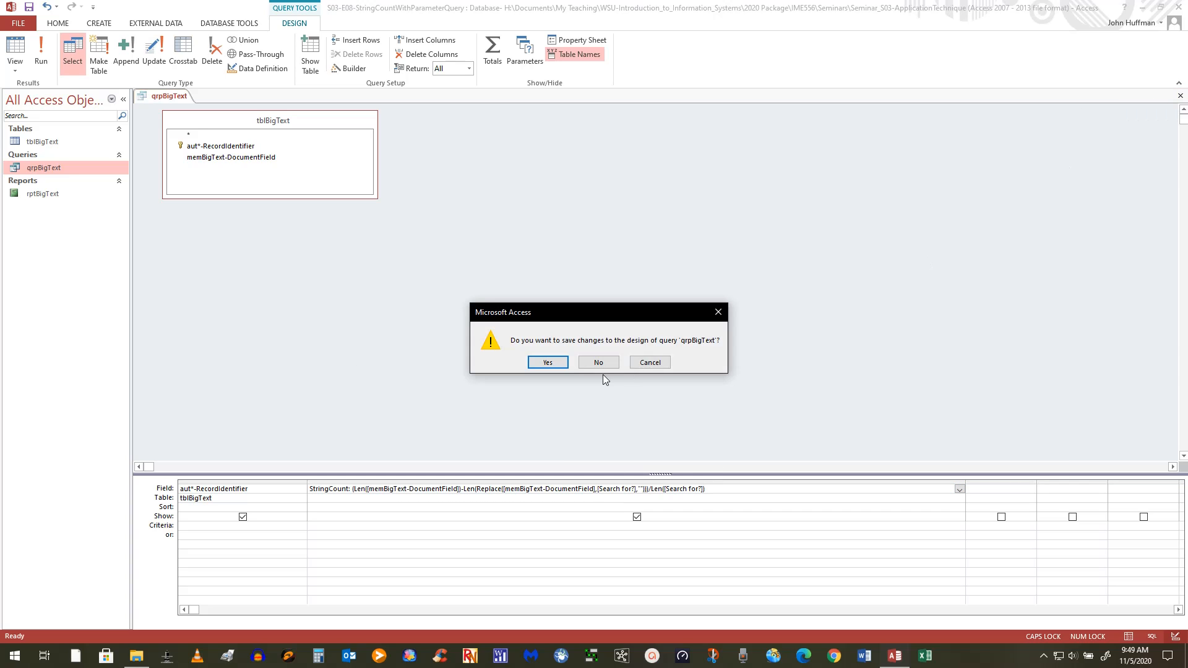
left_click(547, 364)
left_click(11, 7)
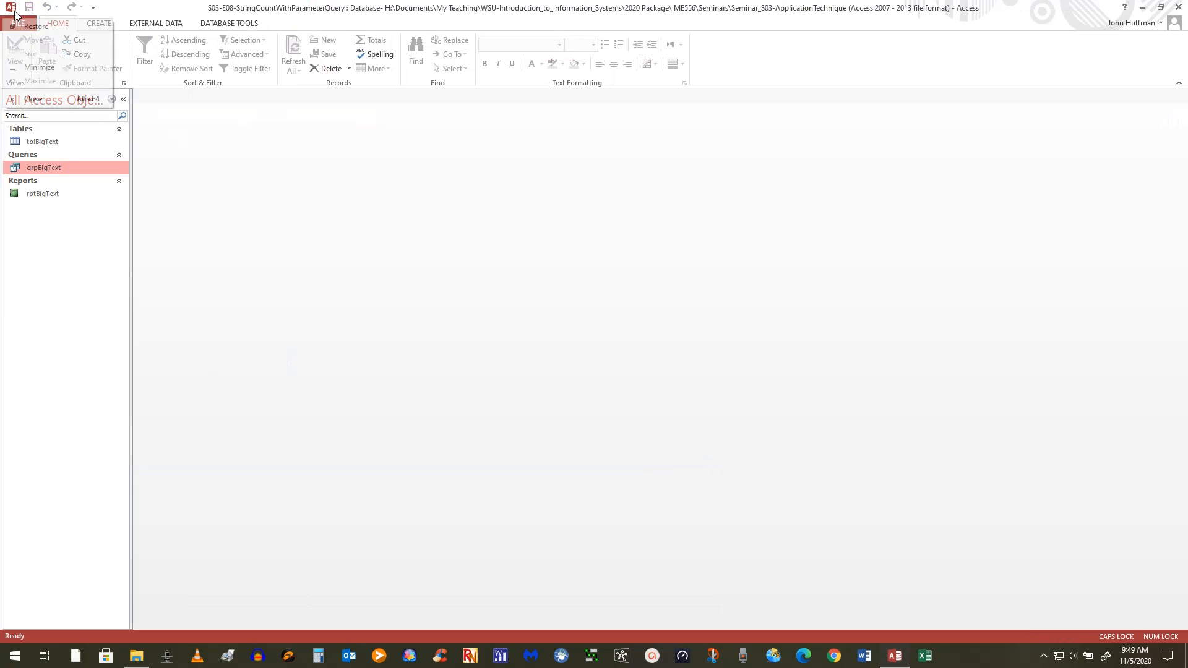
left_click(345, 203)
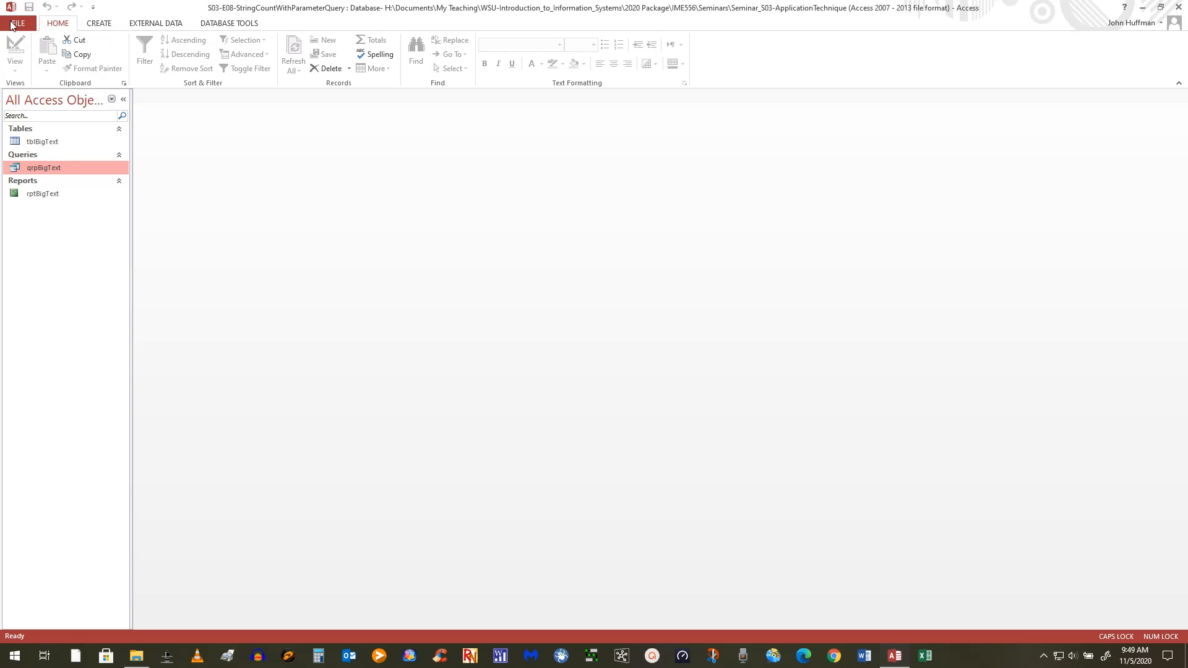
left_click(18, 23)
left_click(140, 146)
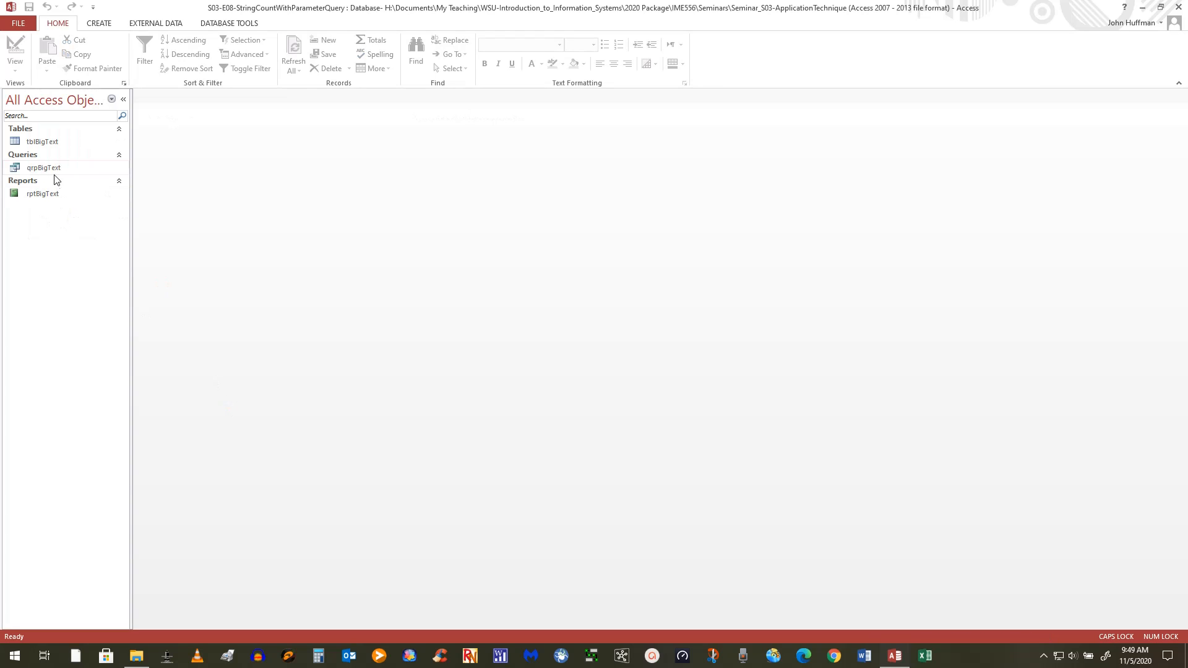
Run the qrpBigText query with Wichita as the search string and widen the Record identifier and StringCount result columns.
double_click(54, 172)
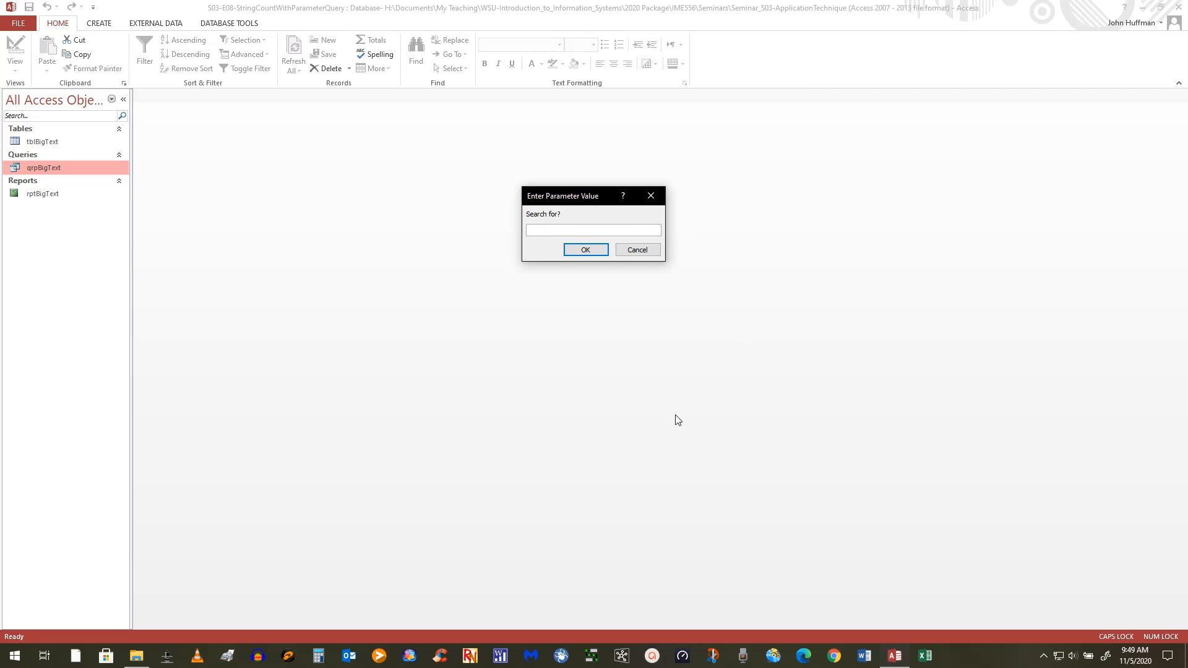
key("Caps_Lock")
type("Wichita")
left_click(585, 250)
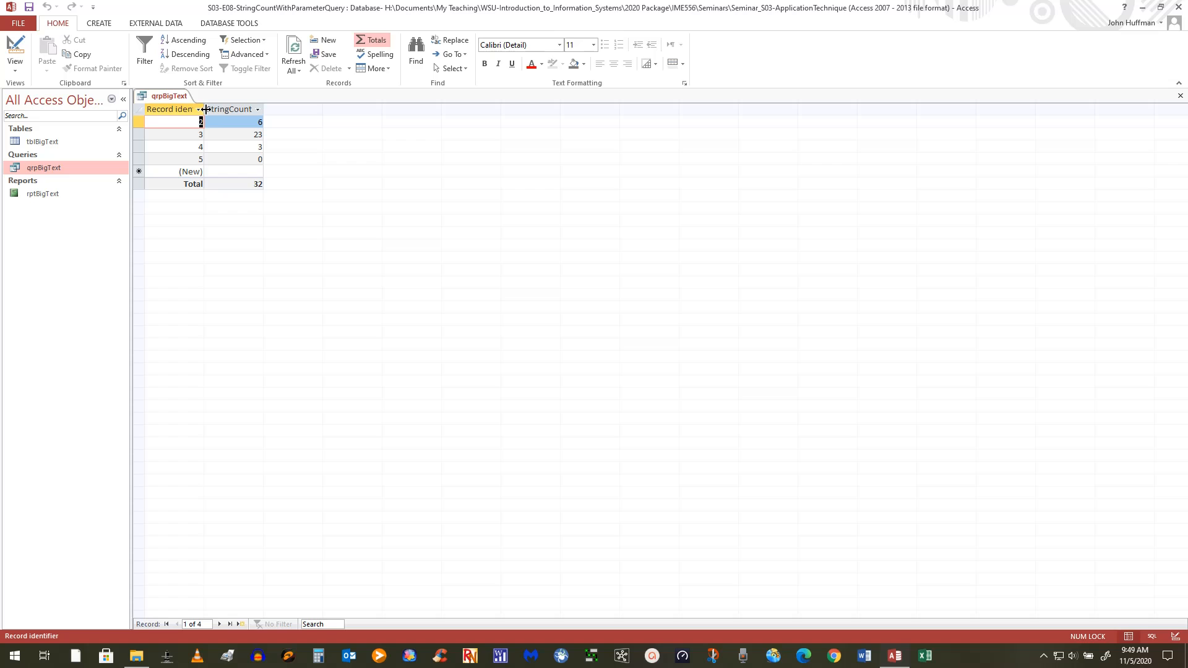
left_click_drag(204, 109, 310, 109)
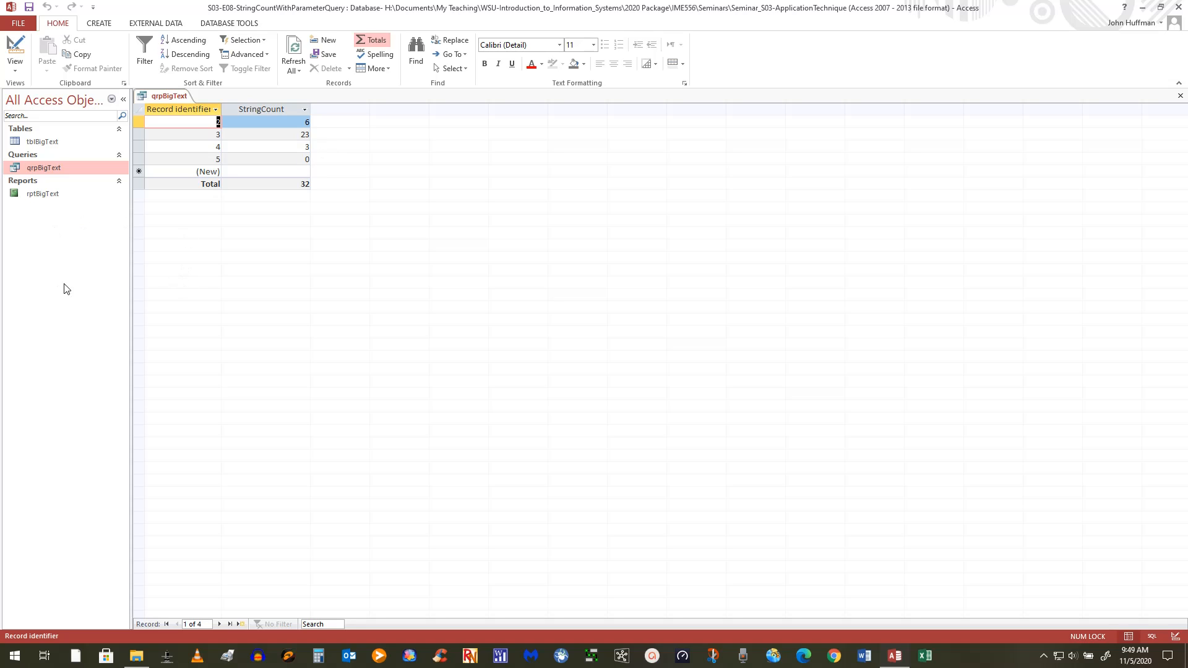
Open the tblBigText table and compare its document text with the string counts in the query results.
double_click(50, 143)
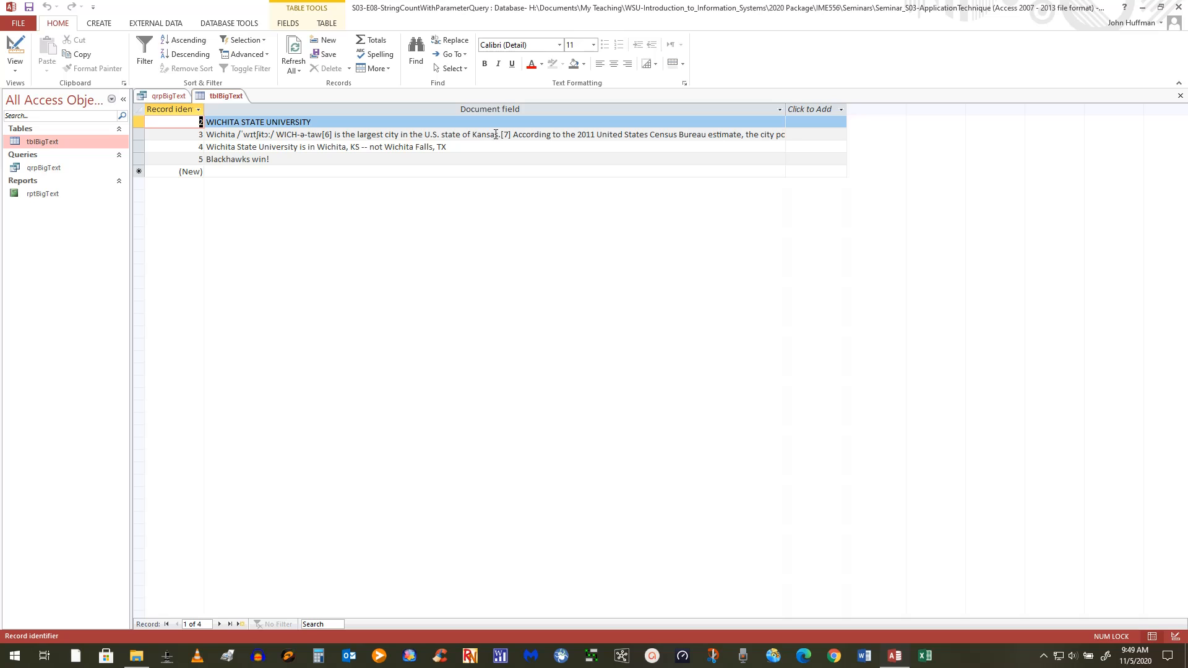
left_click(157, 96)
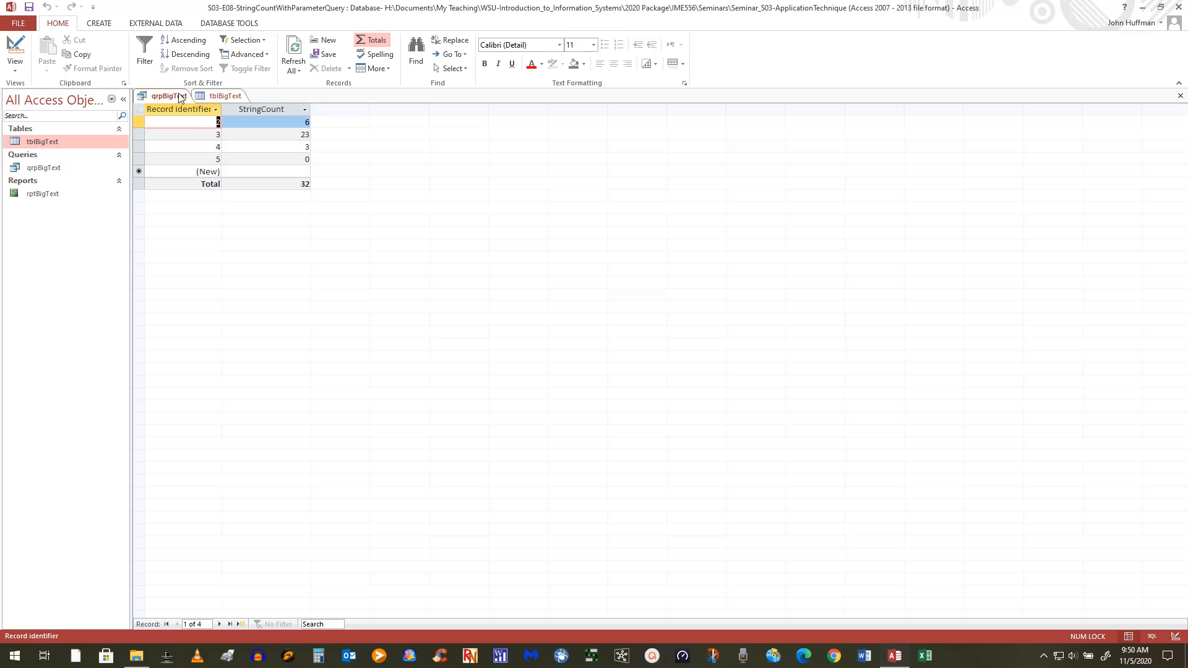
left_click(214, 96)
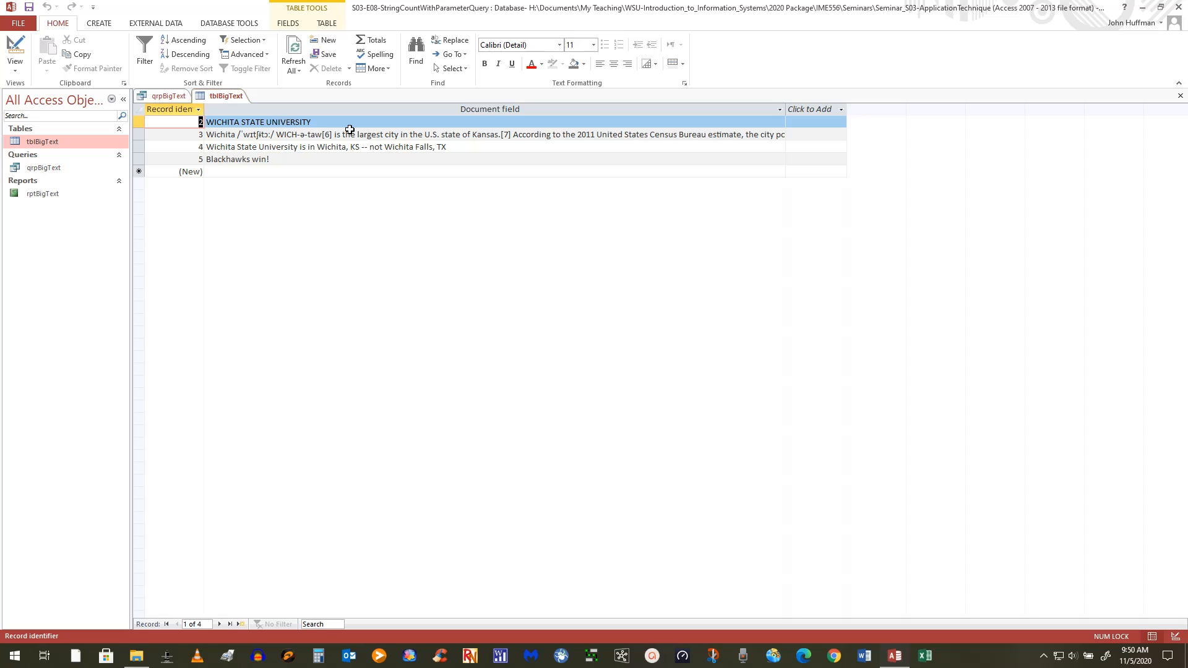
left_click_drag(335, 119, 336, 127)
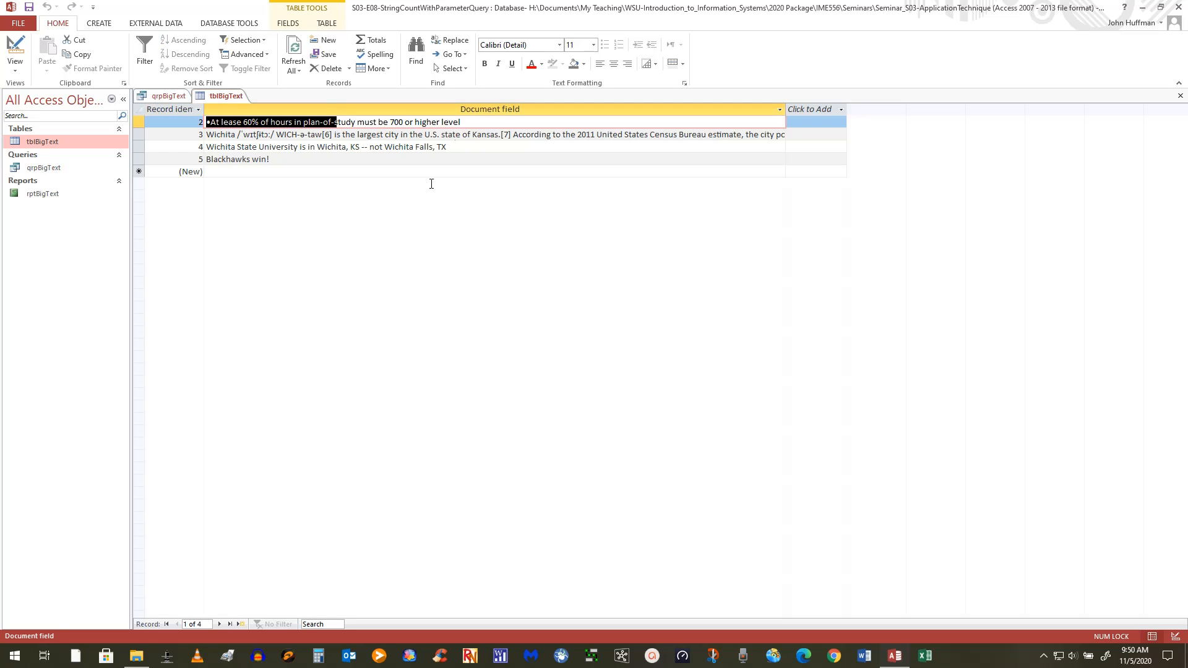
left_click(411, 135)
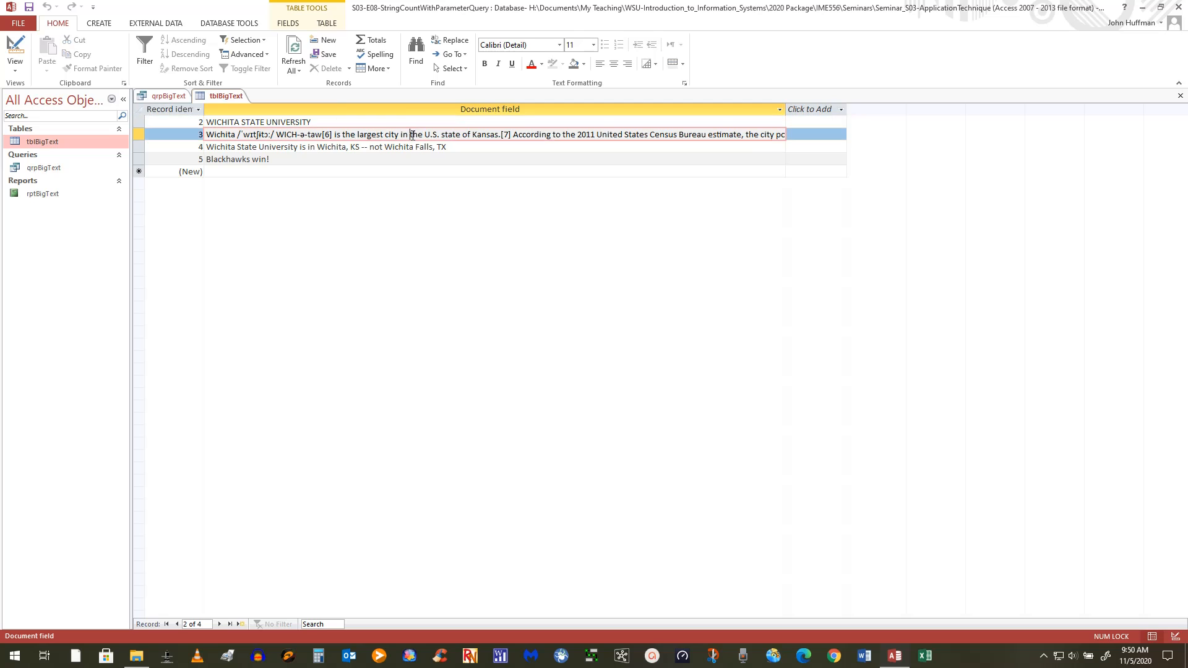
Read record 2's document text through to the end in a Zoom window and close the tblBigText table.
left_click(331, 122)
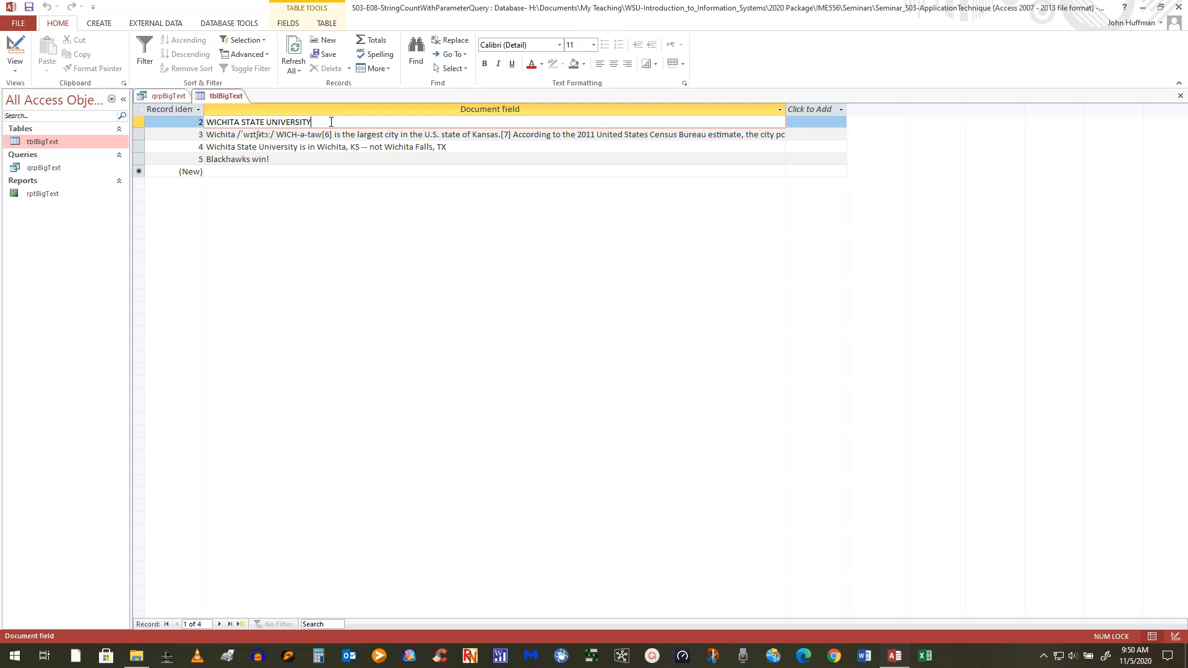
key("shift+F2")
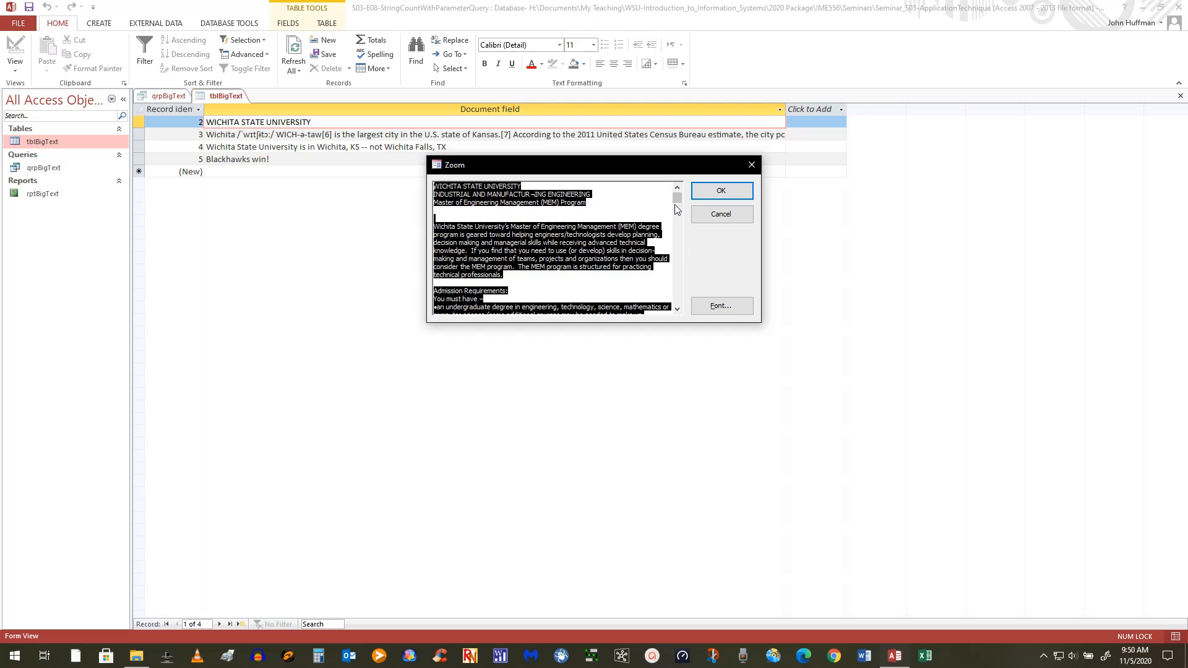
left_click_drag(676, 199, 682, 295)
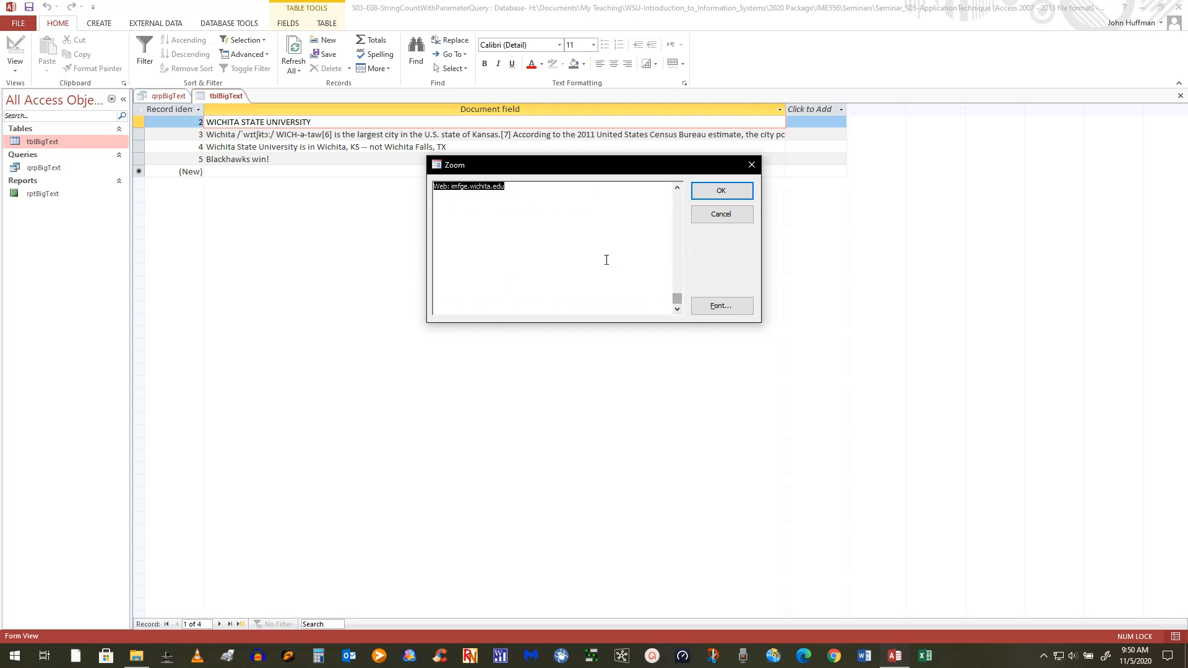
left_click(711, 216)
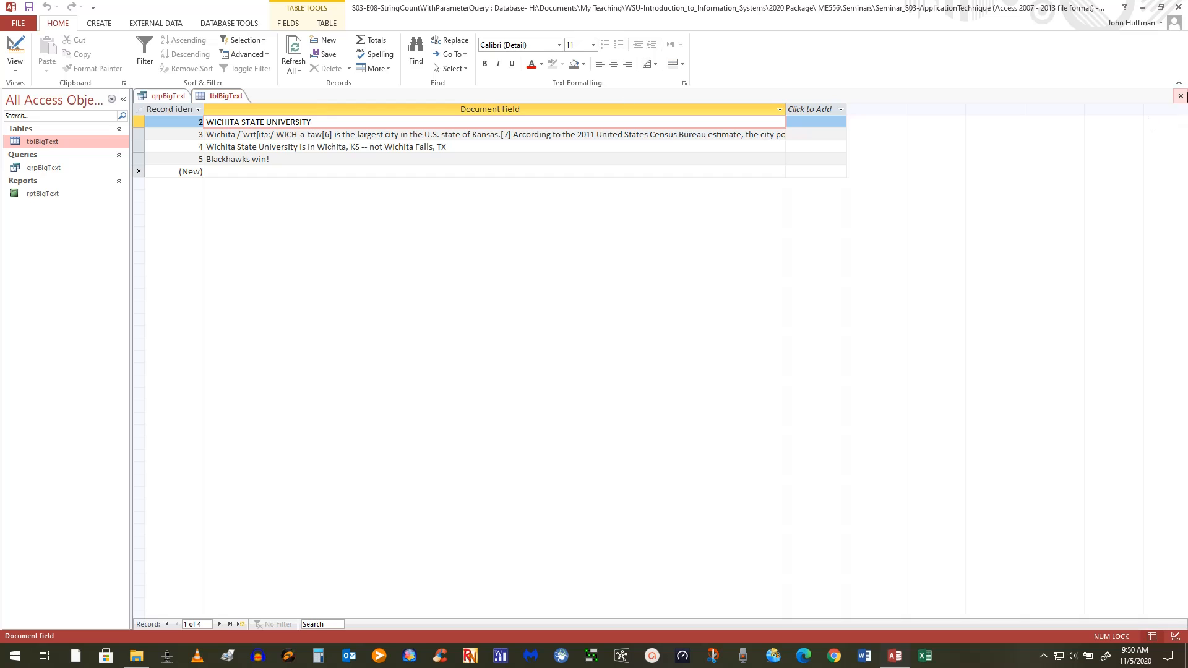
left_click(1181, 98)
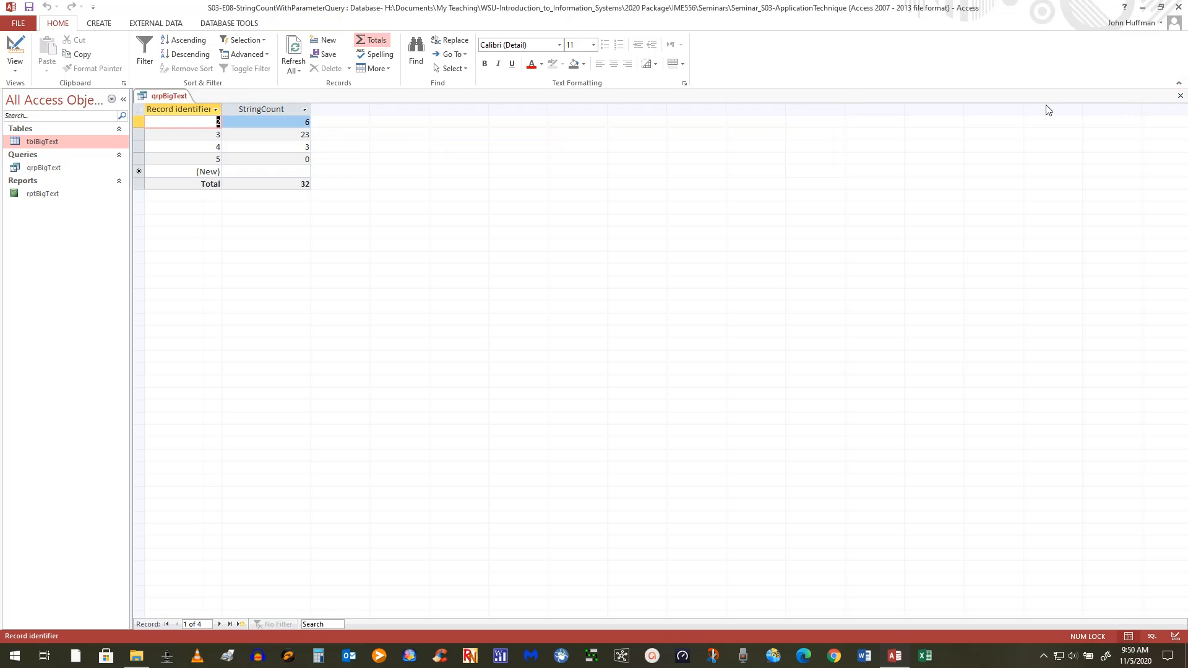
Close the qrpBigText query results without saving the layout changes.
left_click(1182, 99)
left_click(1181, 97)
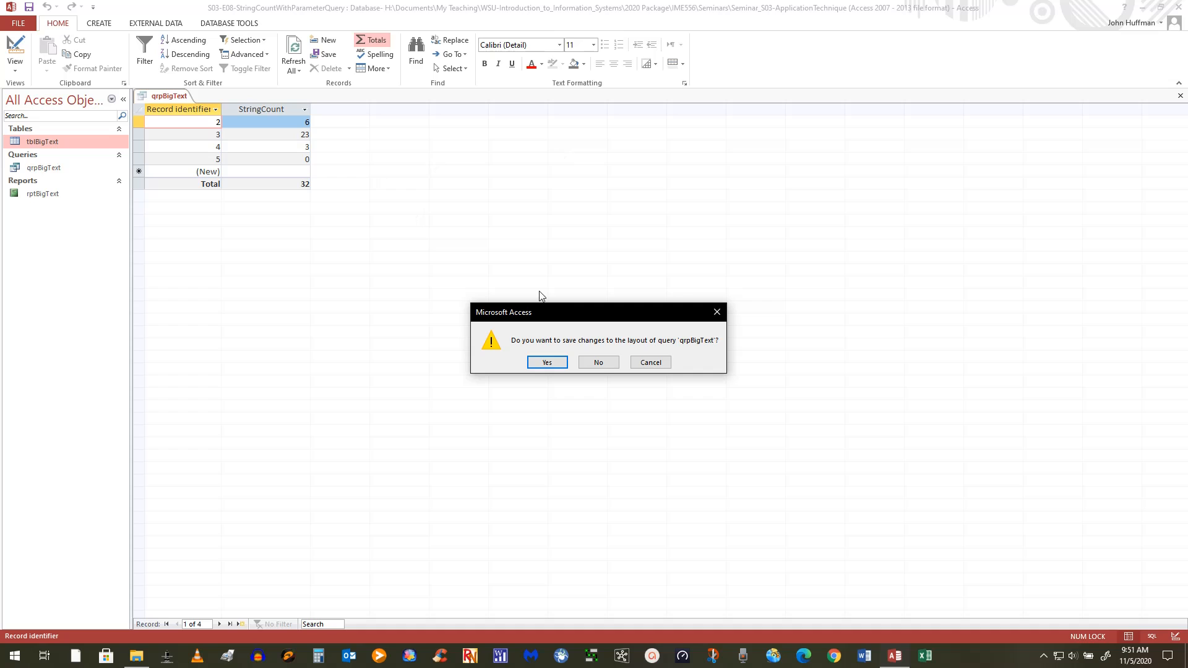
left_click(599, 363)
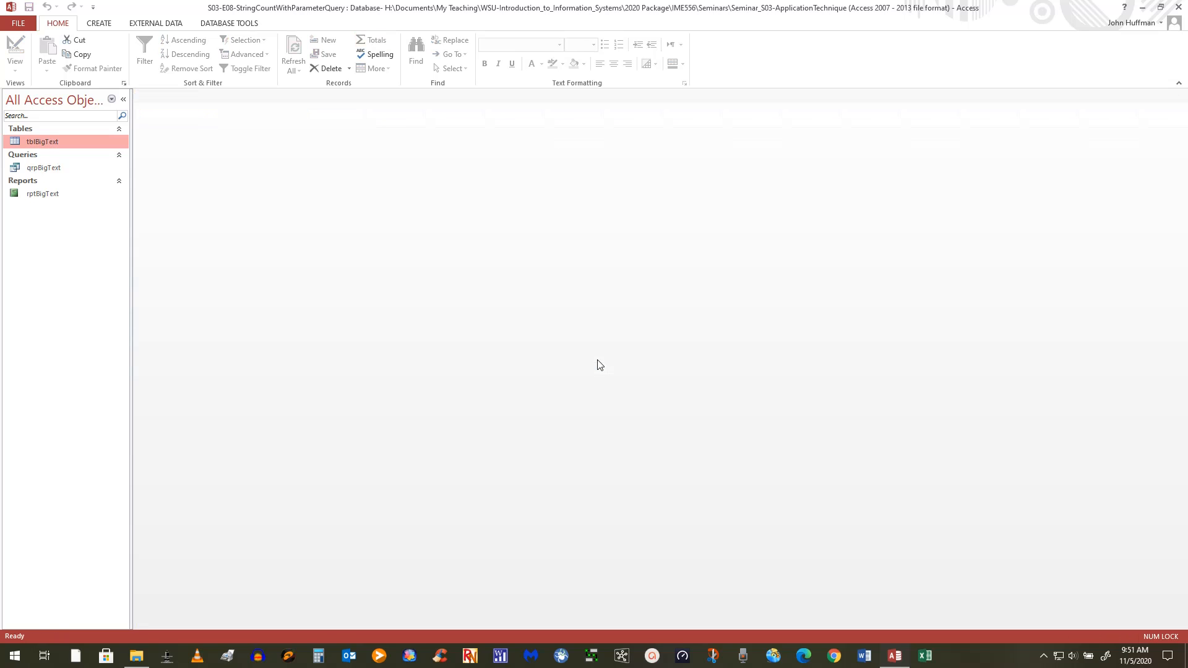
Run the qrpBigText query again with wichita in lowercase as the search string, review the counts, and close the results.
left_click(43, 170)
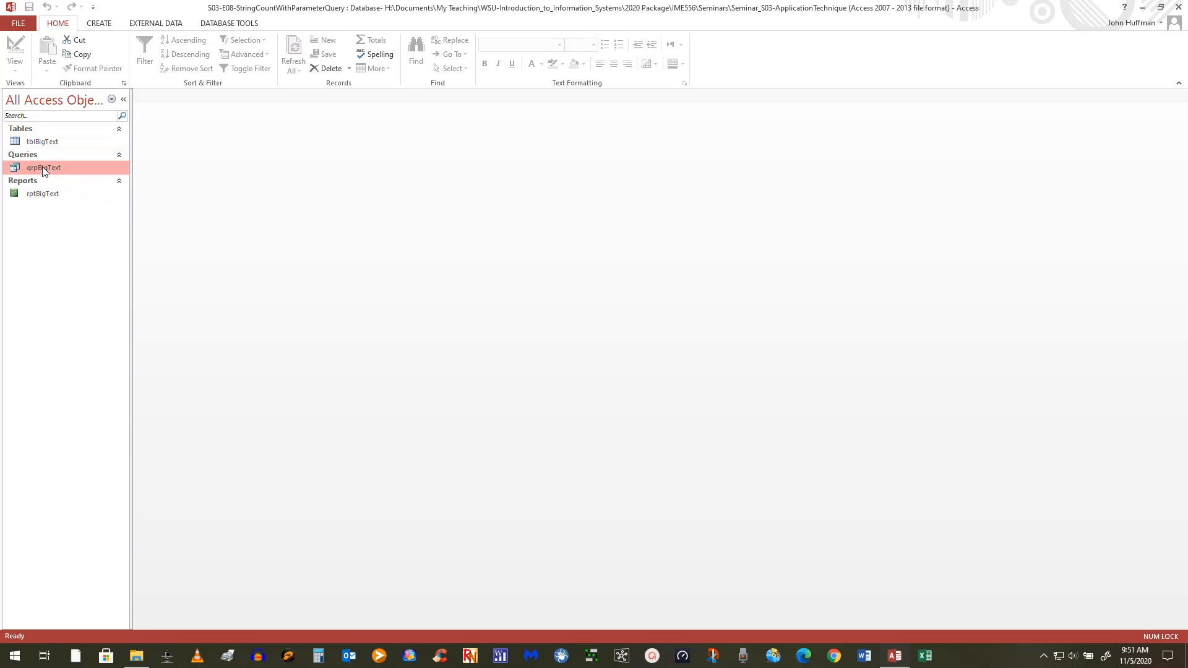
double_click(42, 167)
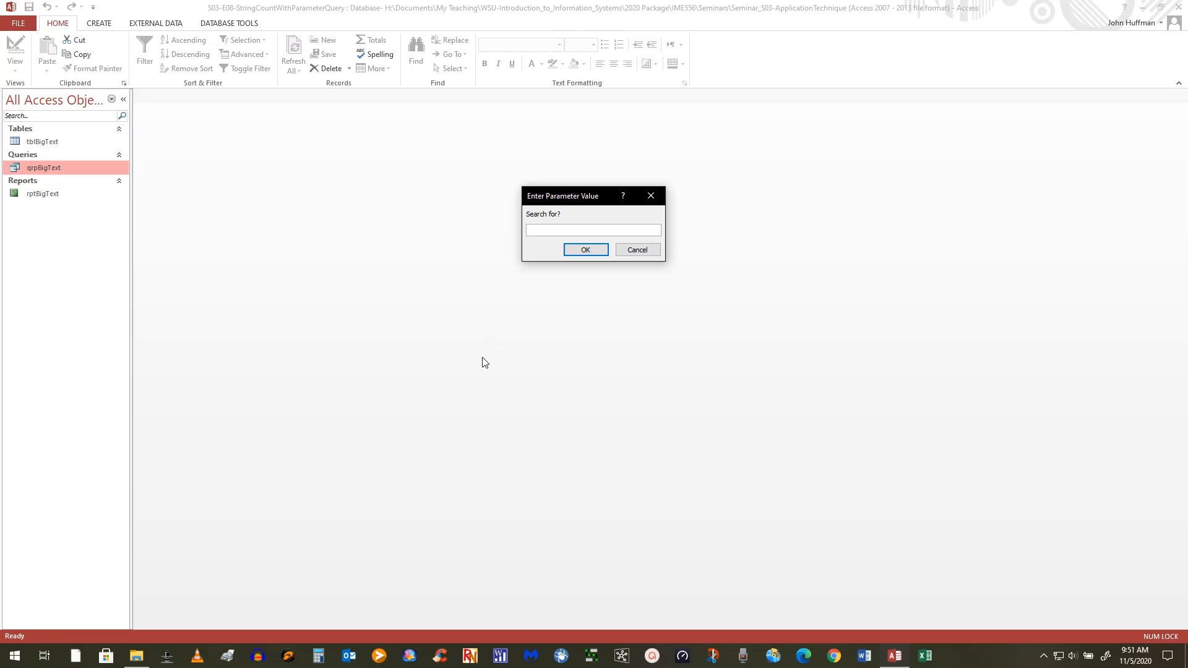
type("wichita")
left_click(586, 248)
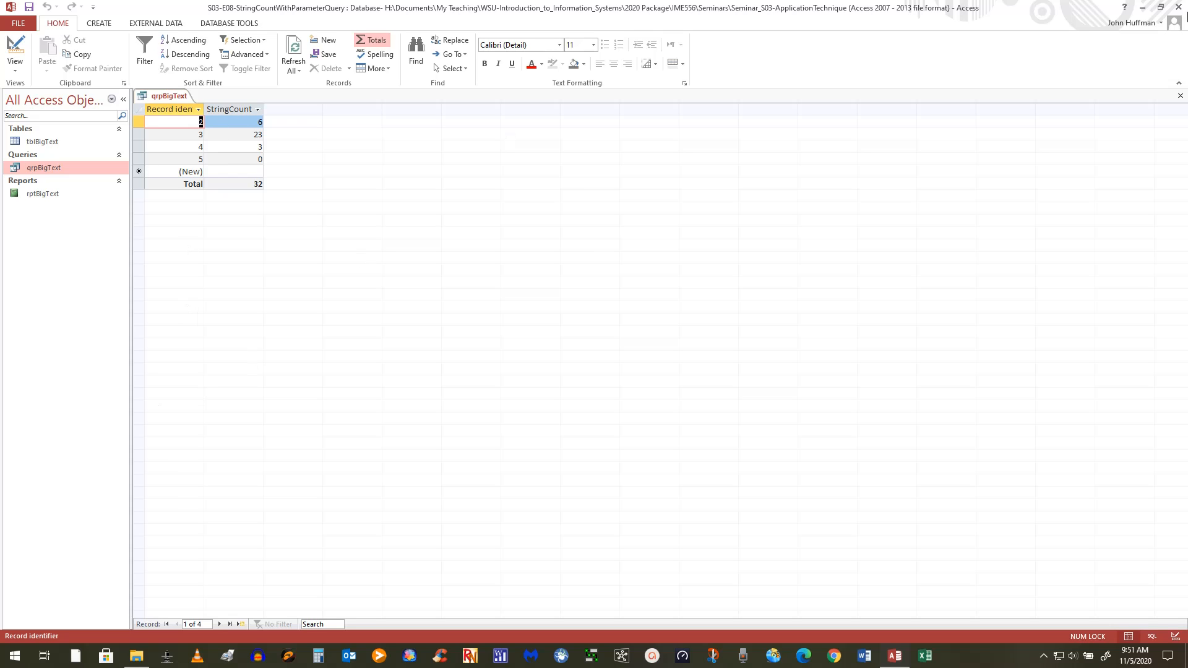
left_click(1180, 98)
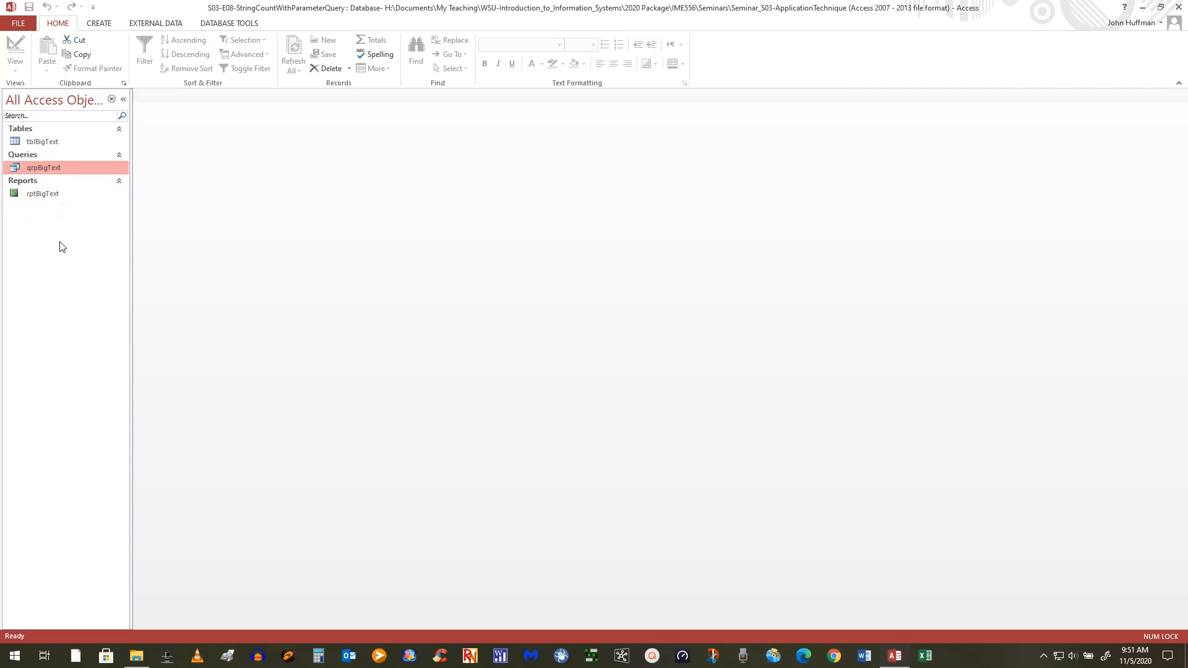
Look over the layout of the rptBigText report in Design View and close it.
right_click(50, 196)
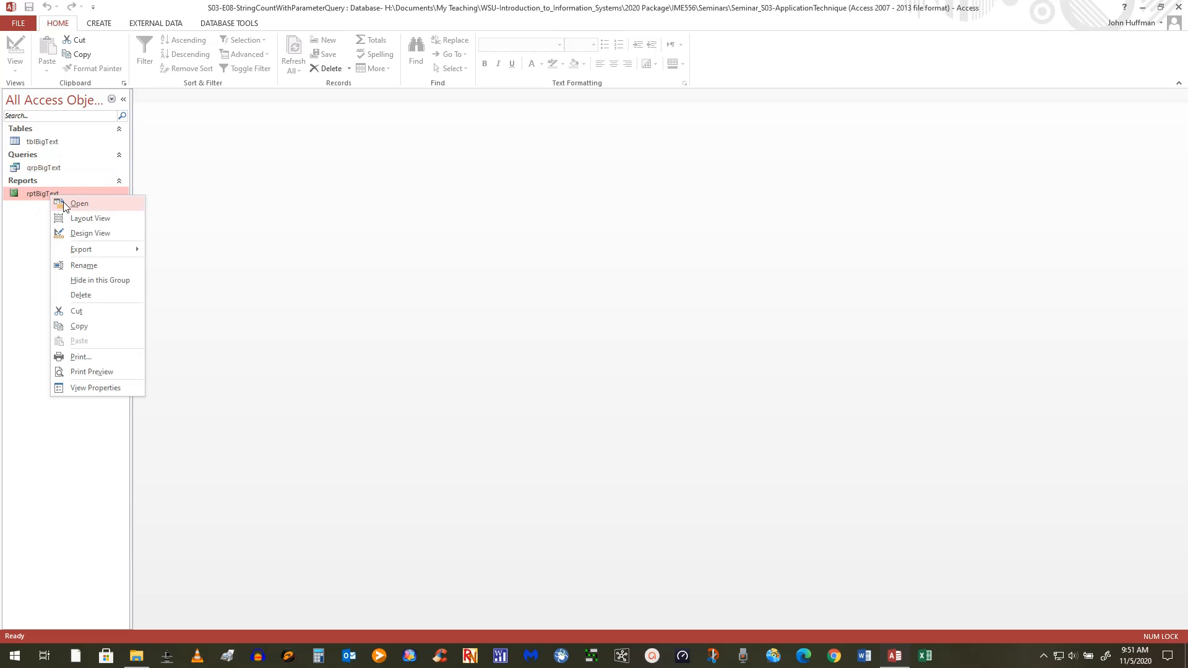
left_click(89, 235)
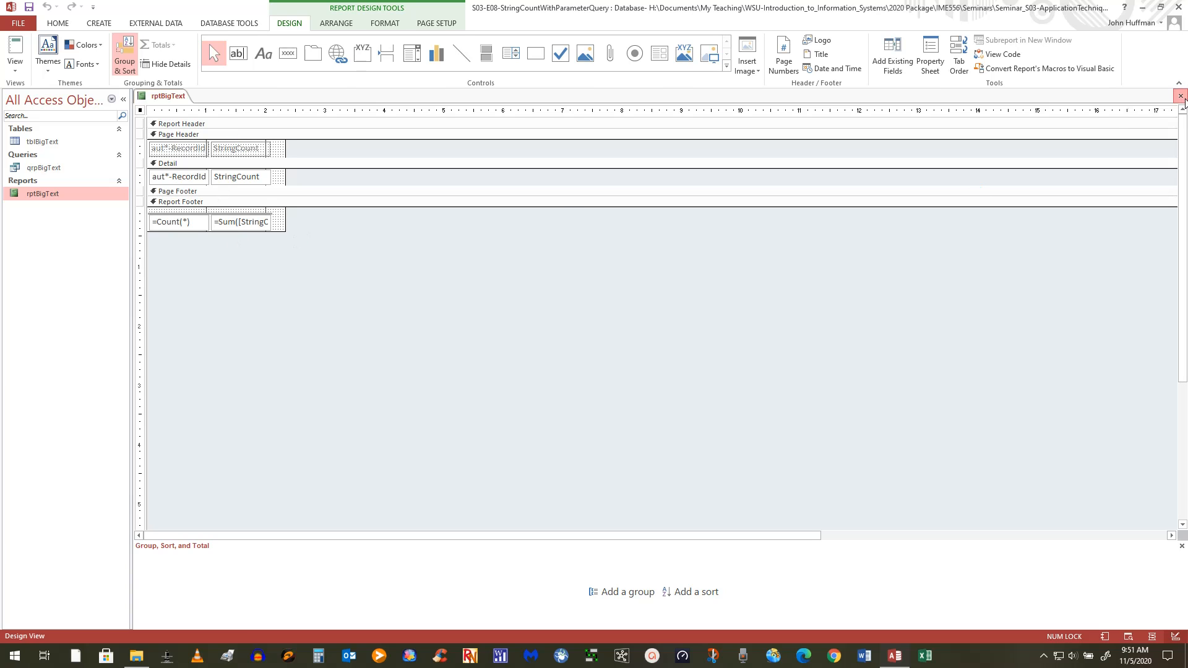
left_click(1181, 96)
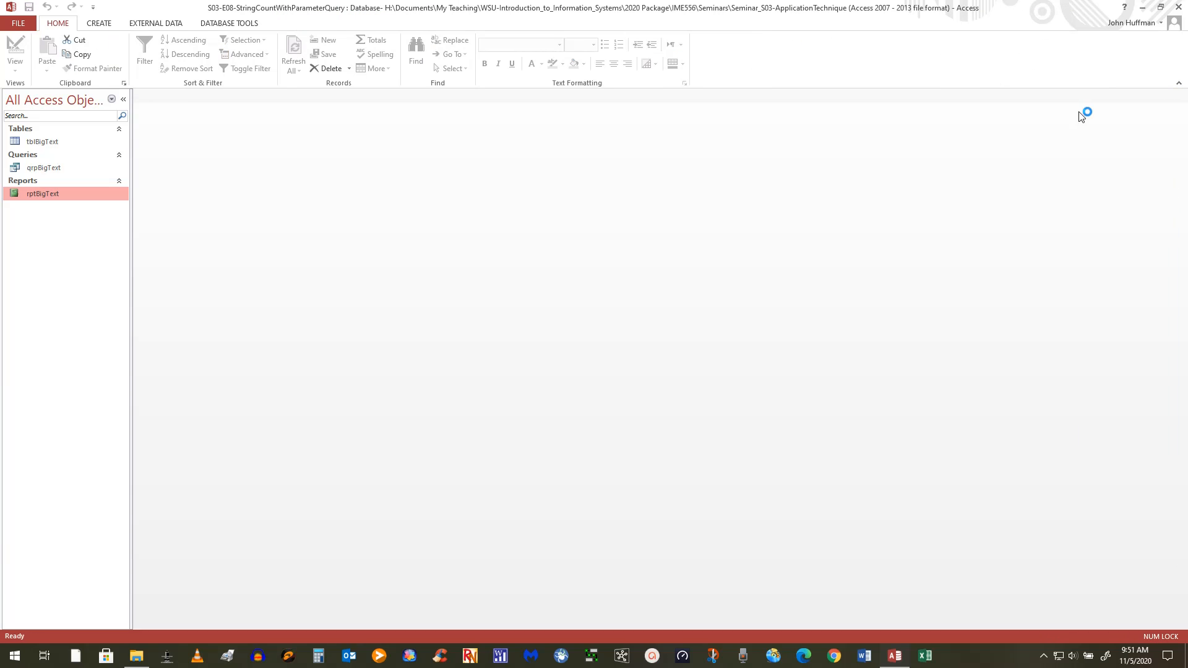
Run the rptBigText report with Wichita as the search string, review the counts and totals, and close the report.
double_click(43, 194)
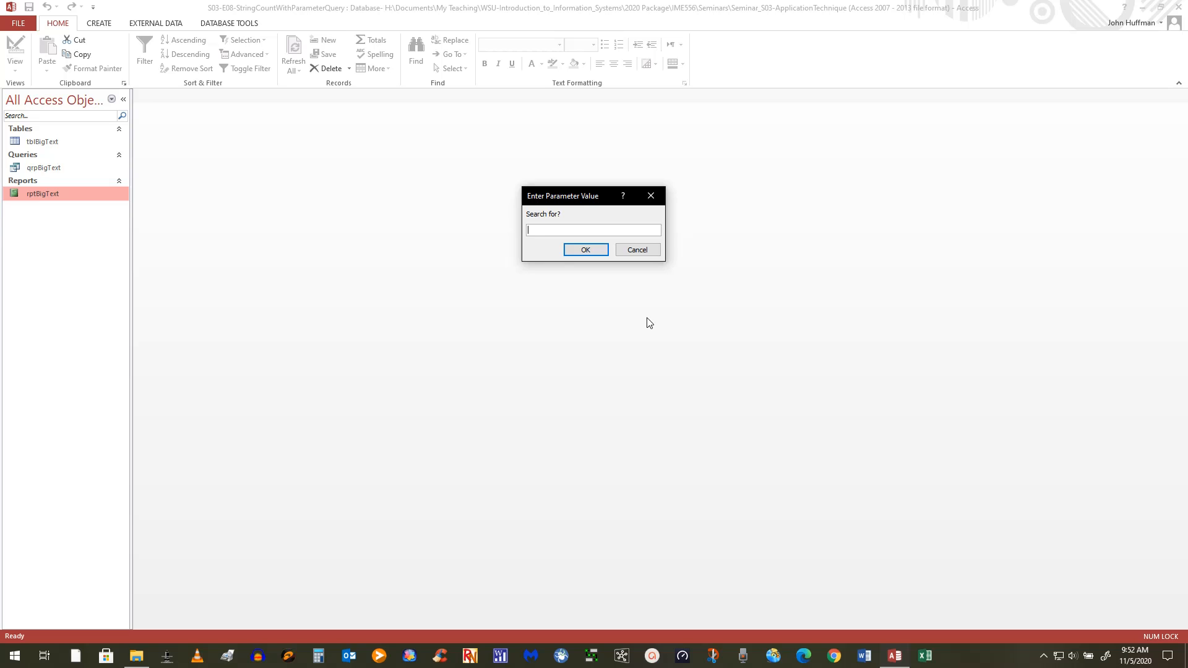
type("Wichita")
key("Return")
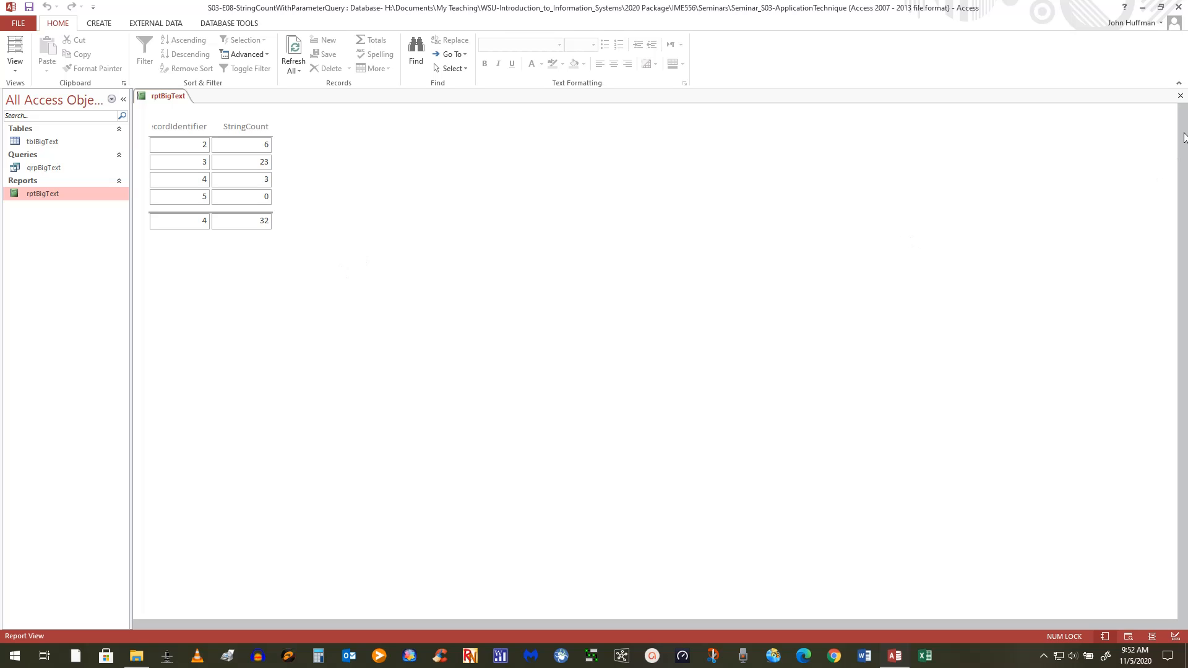
left_click(1181, 96)
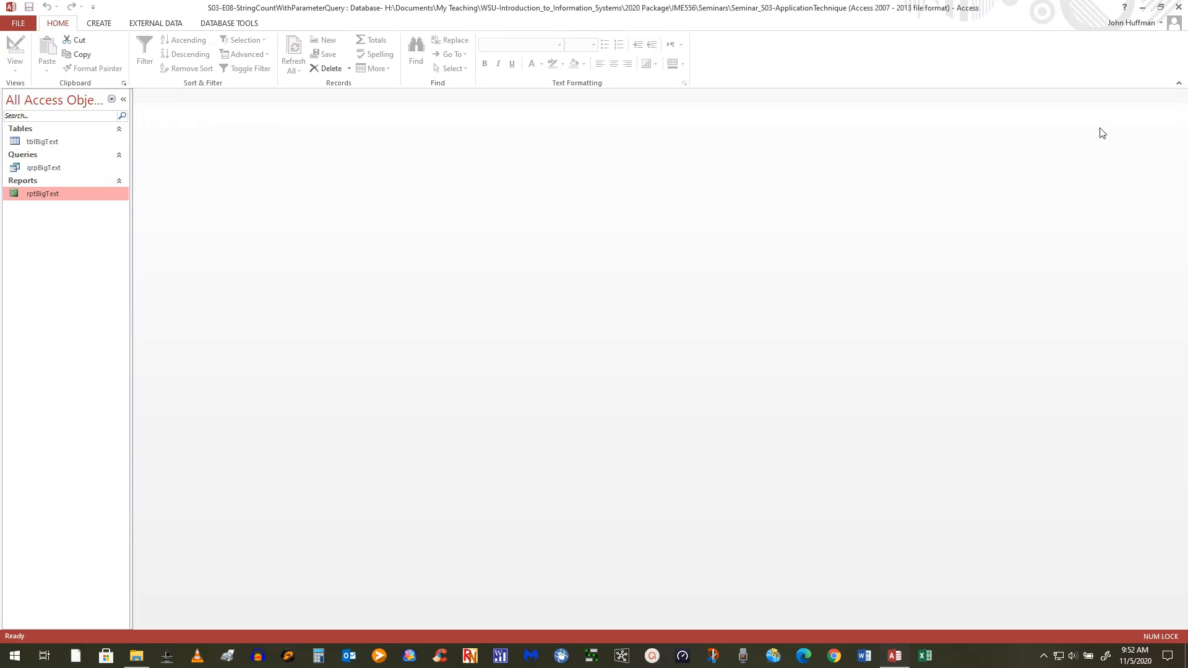
Open rptBigText in Design View, display its Field List, and make the Page Header section taller.
right_click(67, 196)
left_click(111, 234)
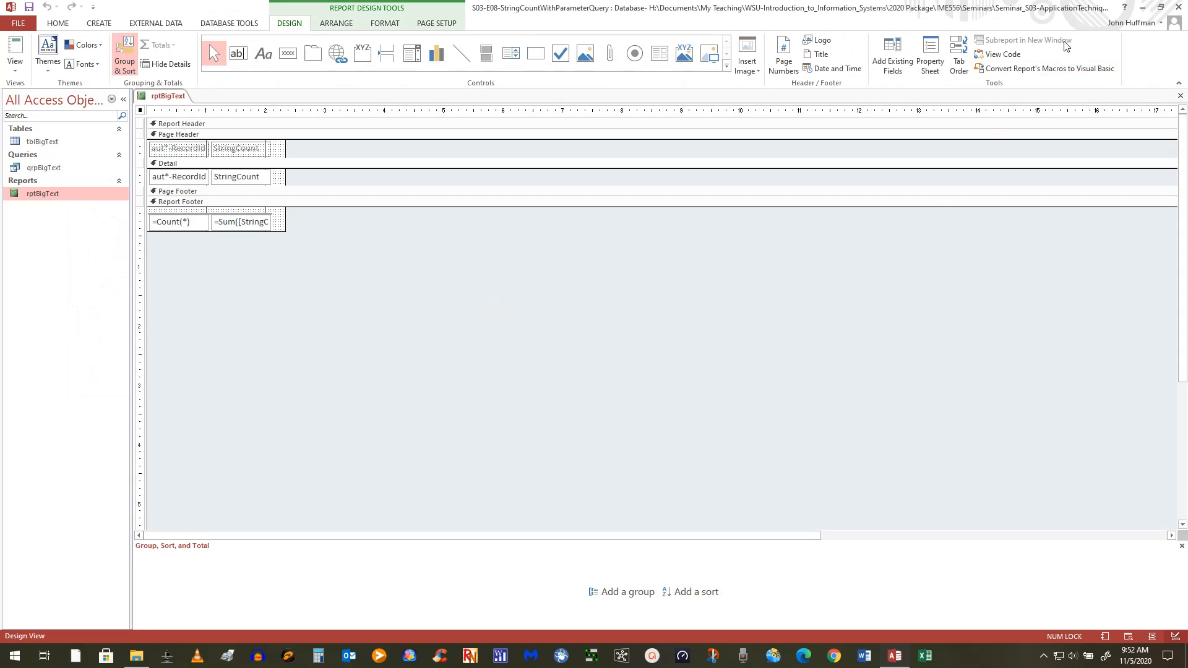
left_click(905, 67)
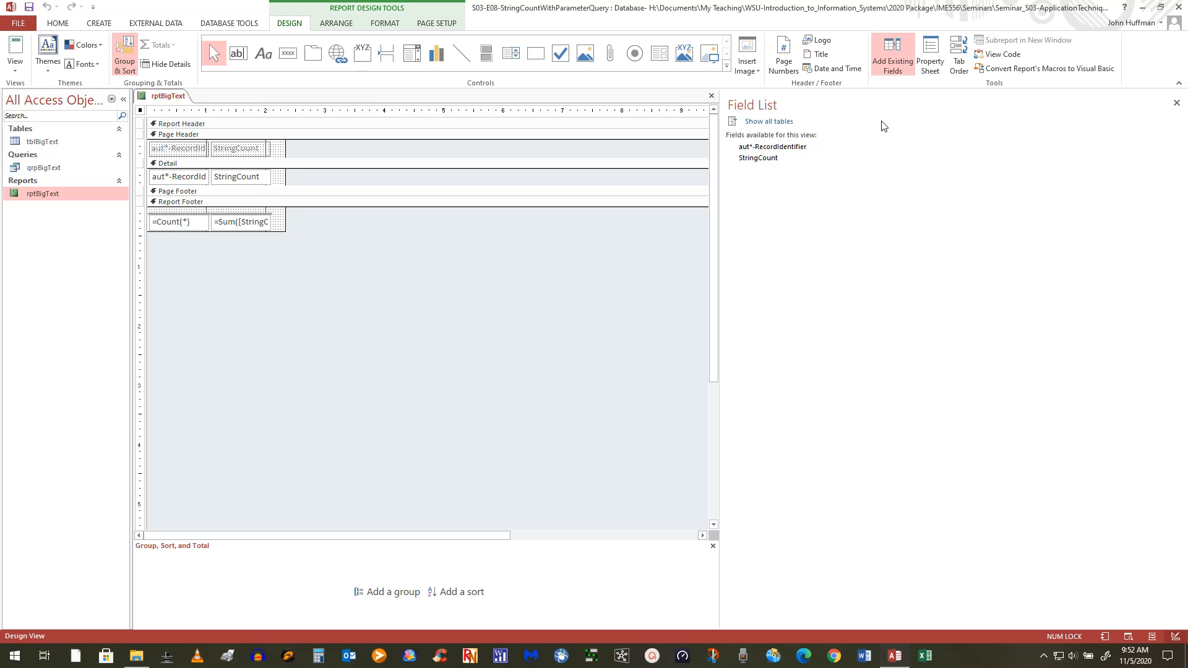
mouse_move(756, 163)
left_click_drag(274, 159, 268, 185)
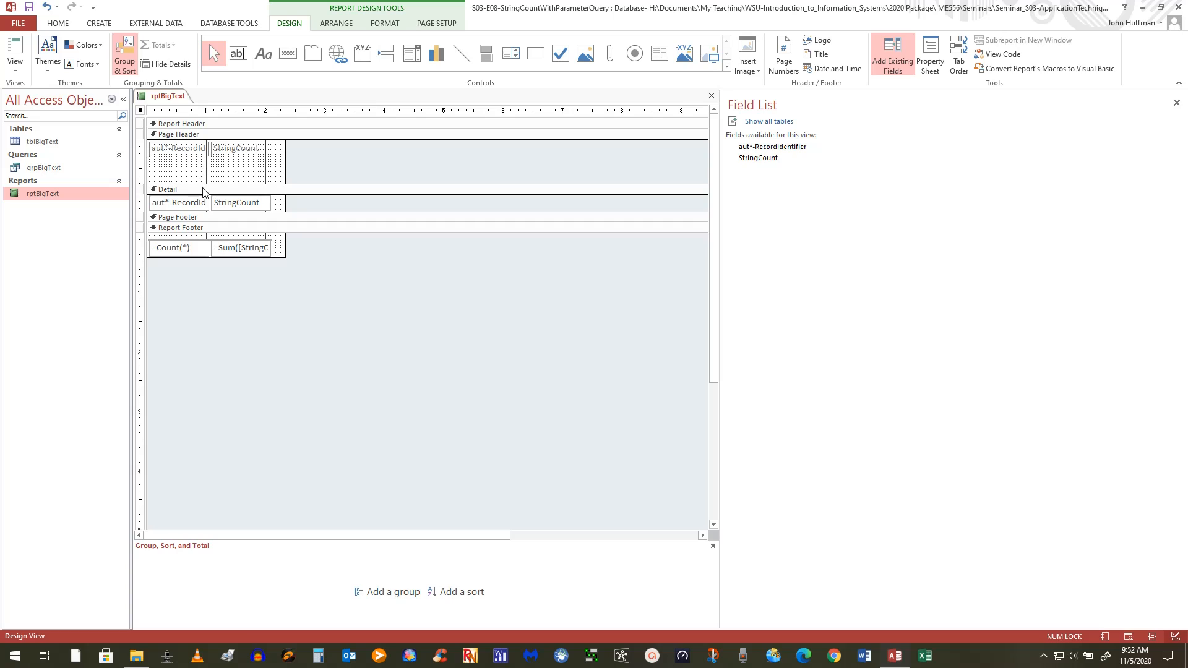
Move both column heading labels down to the lower part of the Page Header section.
left_click(183, 157)
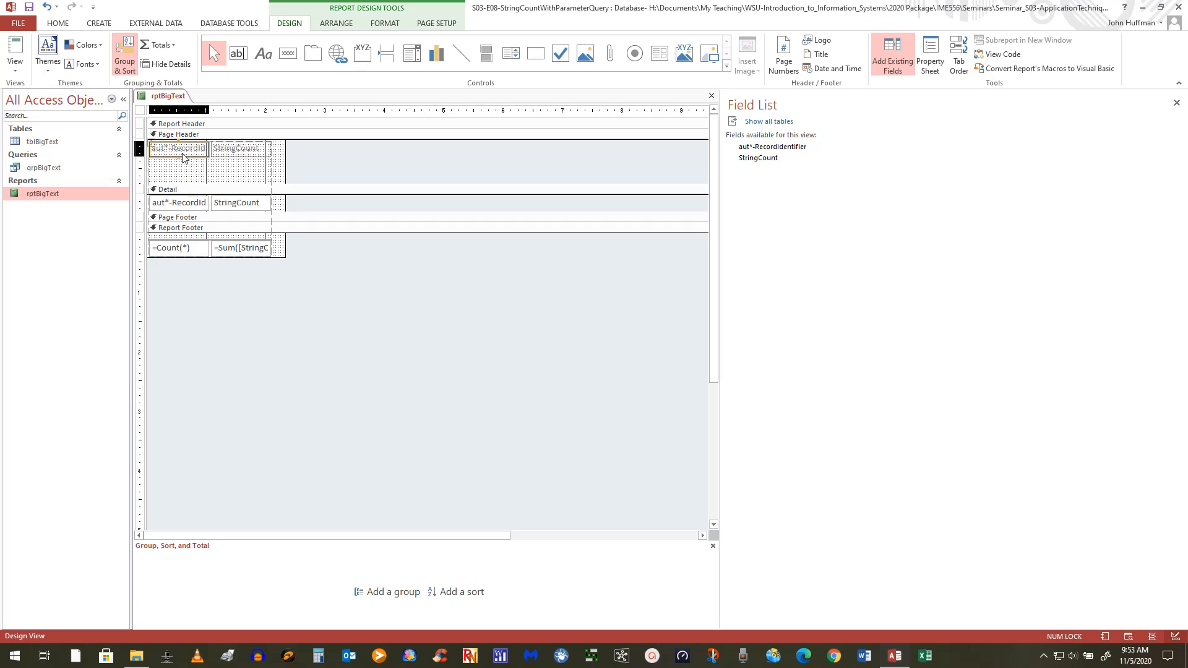
left_click(233, 154, "shift")
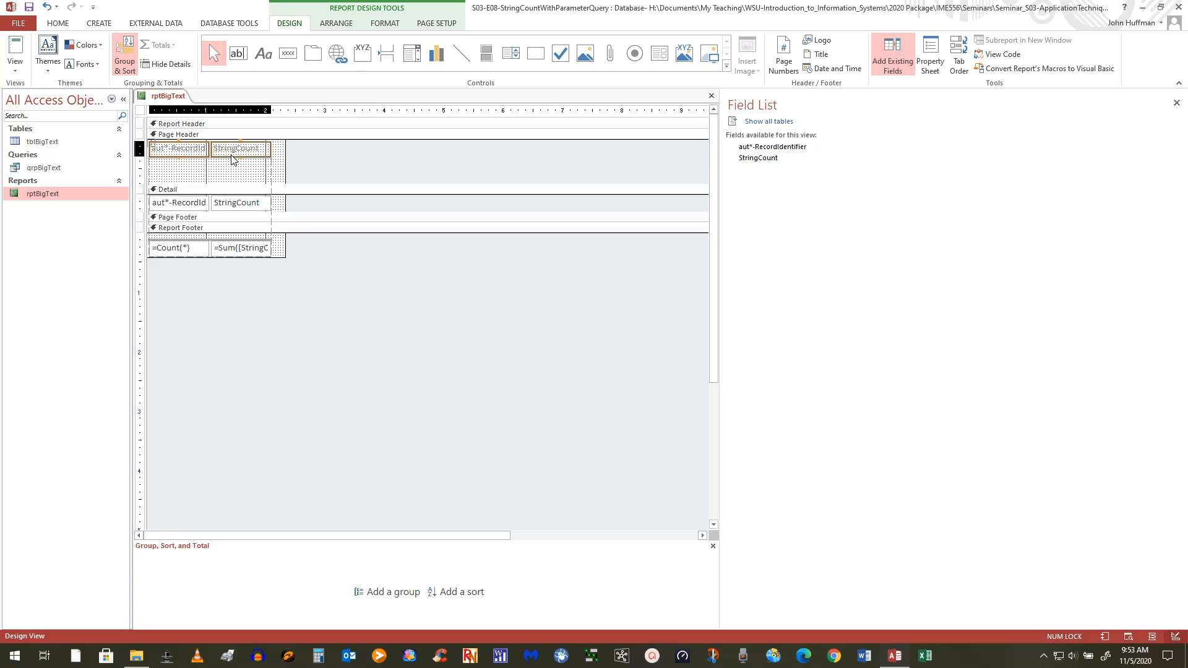
left_click_drag(232, 154, 231, 176)
left_click(226, 293)
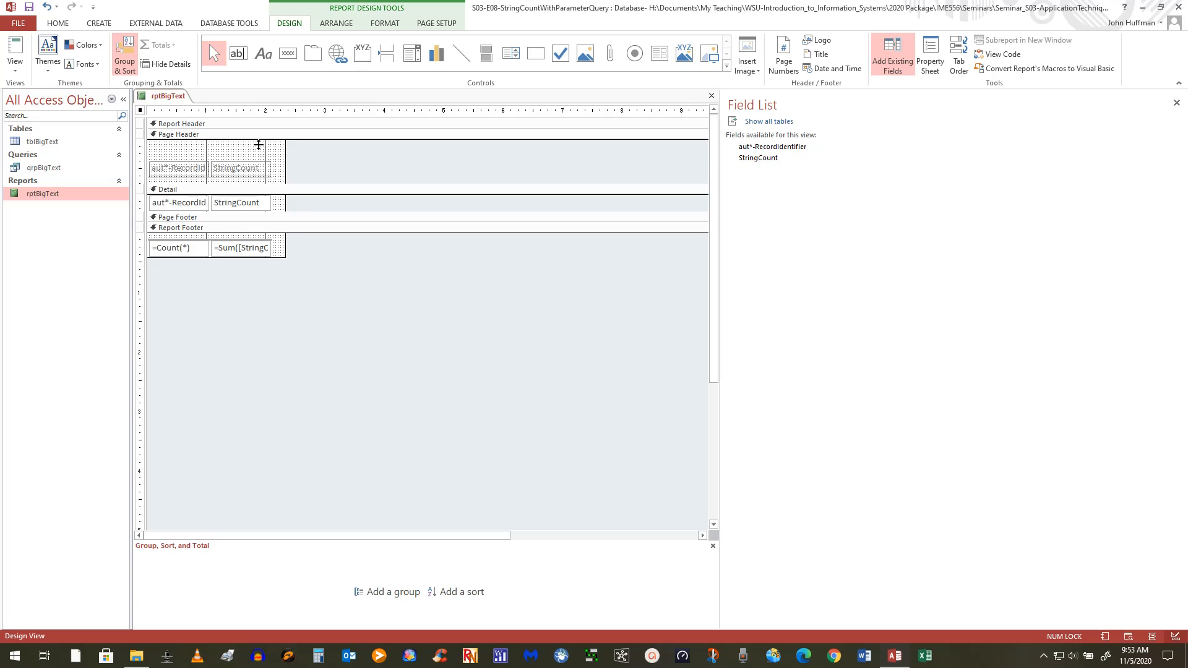
Add a text box above the column headings in the Page Header, spanning both columns, and widen the report to about 3 inches.
left_click(240, 60)
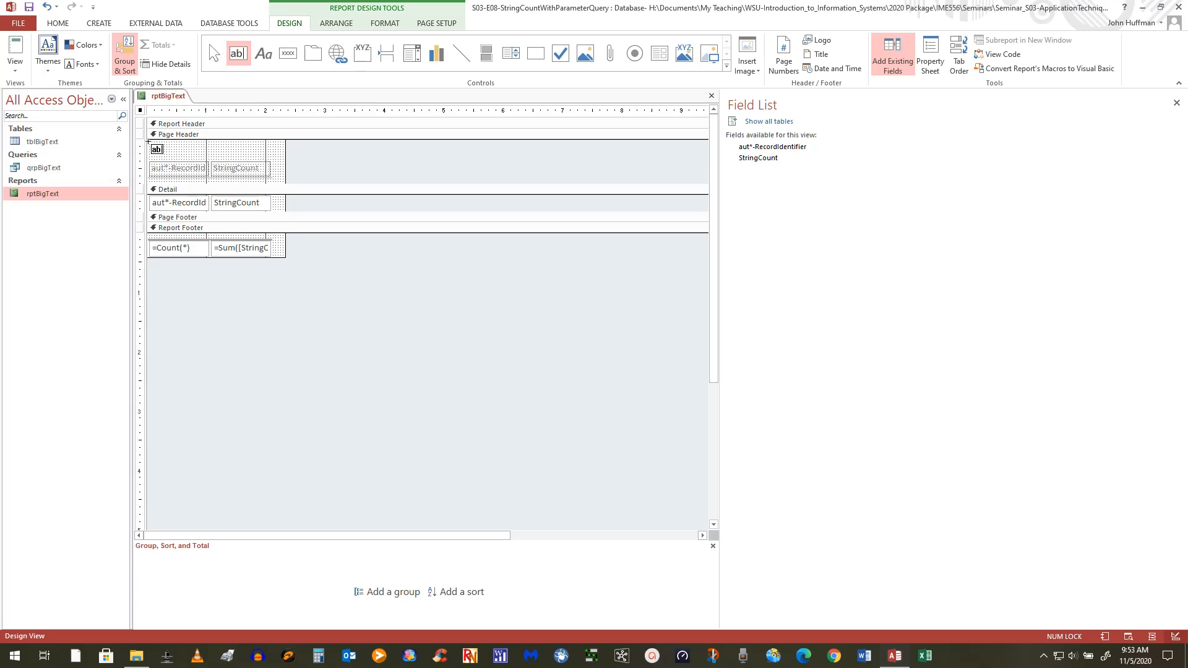
left_click_drag(149, 142, 271, 156)
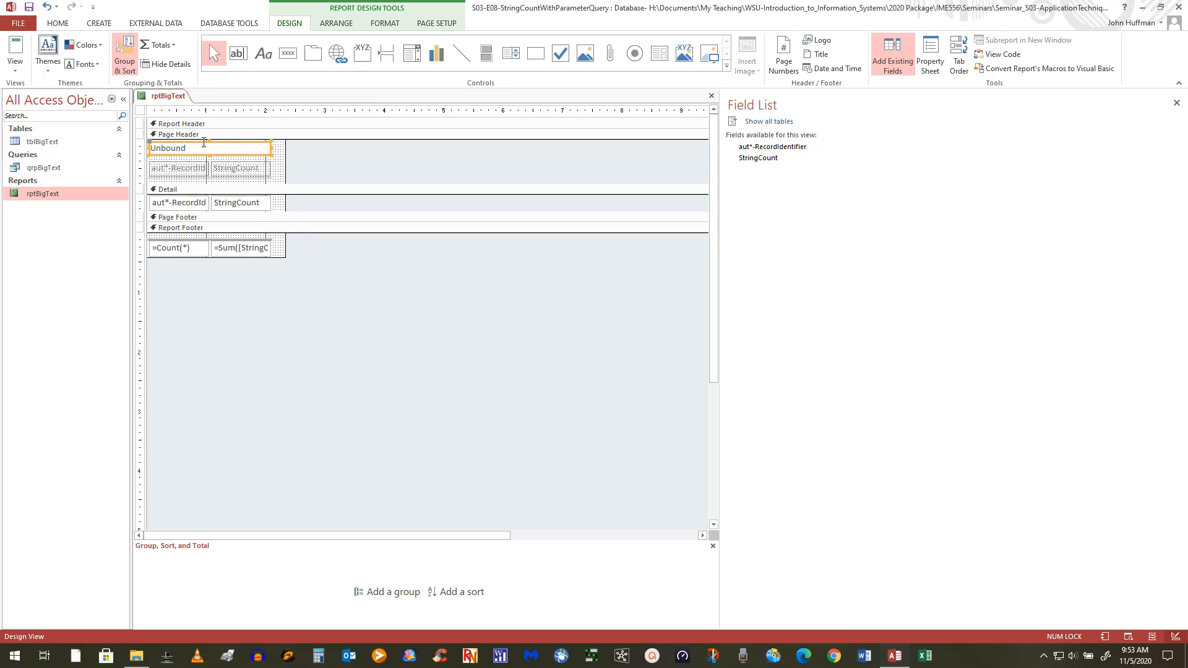
left_click_drag(285, 158, 325, 159)
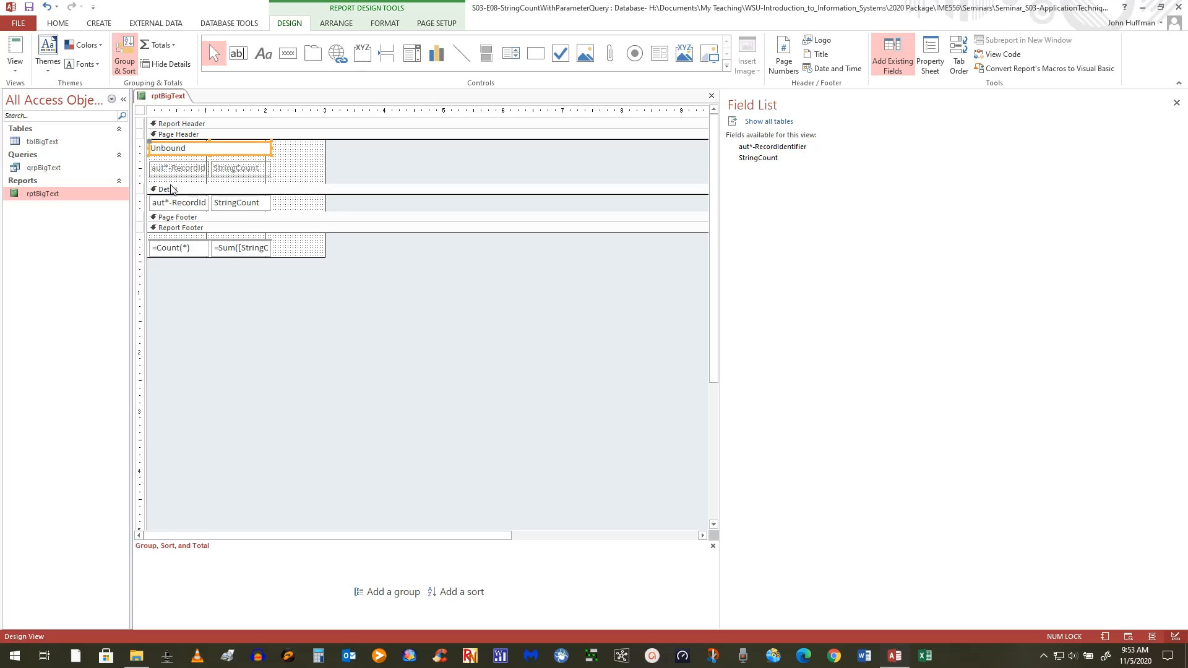
left_click(264, 281)
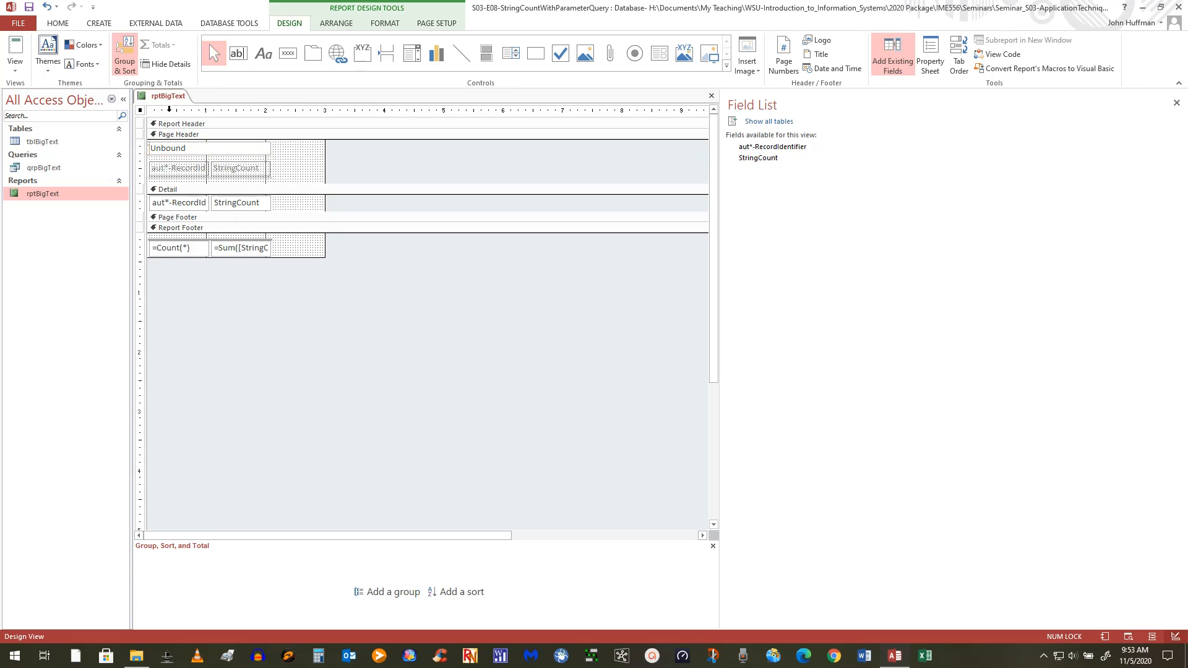
Shift all the controls in every report section about 0.6 inch to the right.
left_click_drag(169, 110, 242, 109)
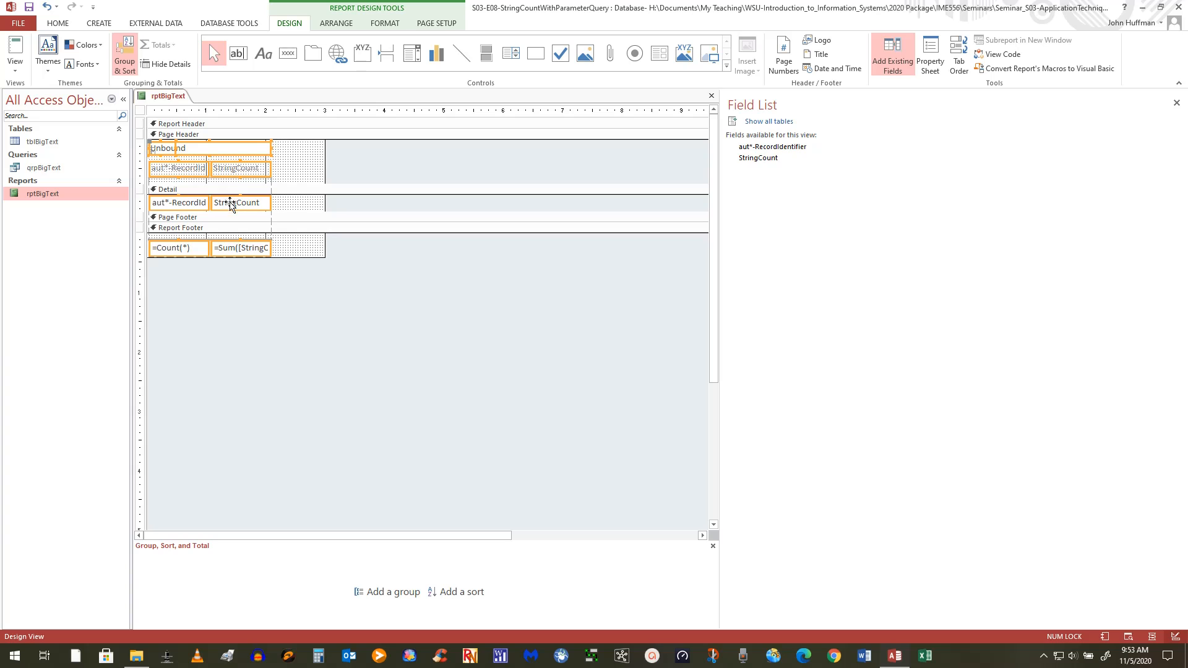
left_click_drag(234, 201, 267, 208)
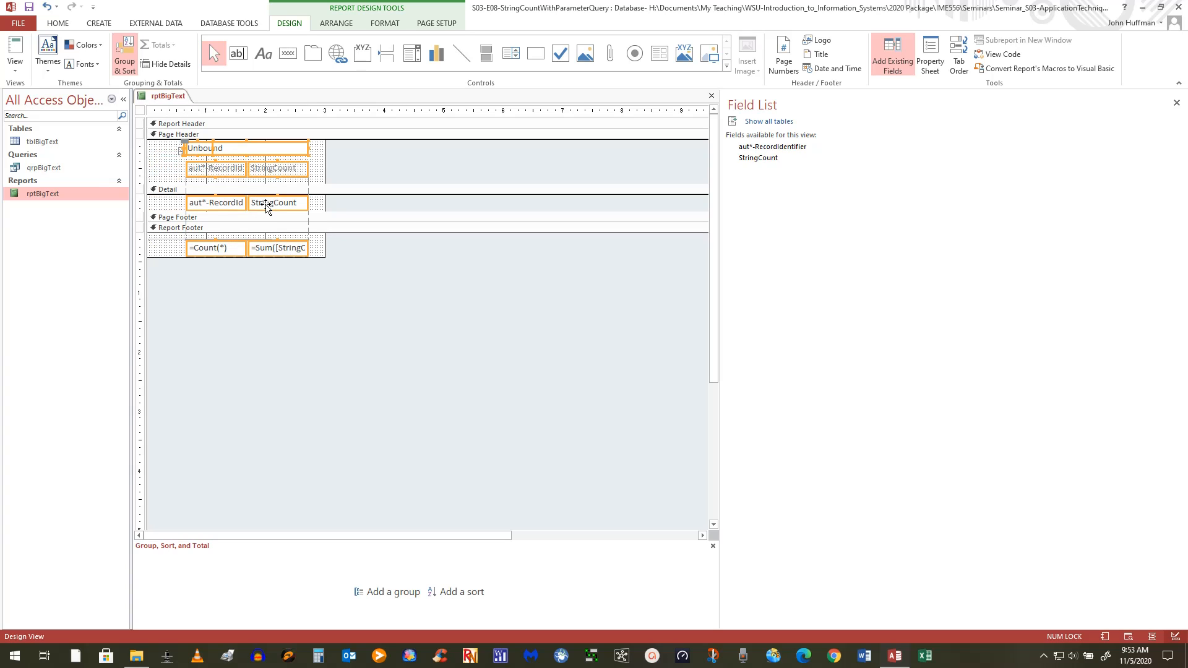
left_click(165, 167)
Place the new text box's label at the left edge of the Page Header and change its caption to "String:".
left_click(183, 150)
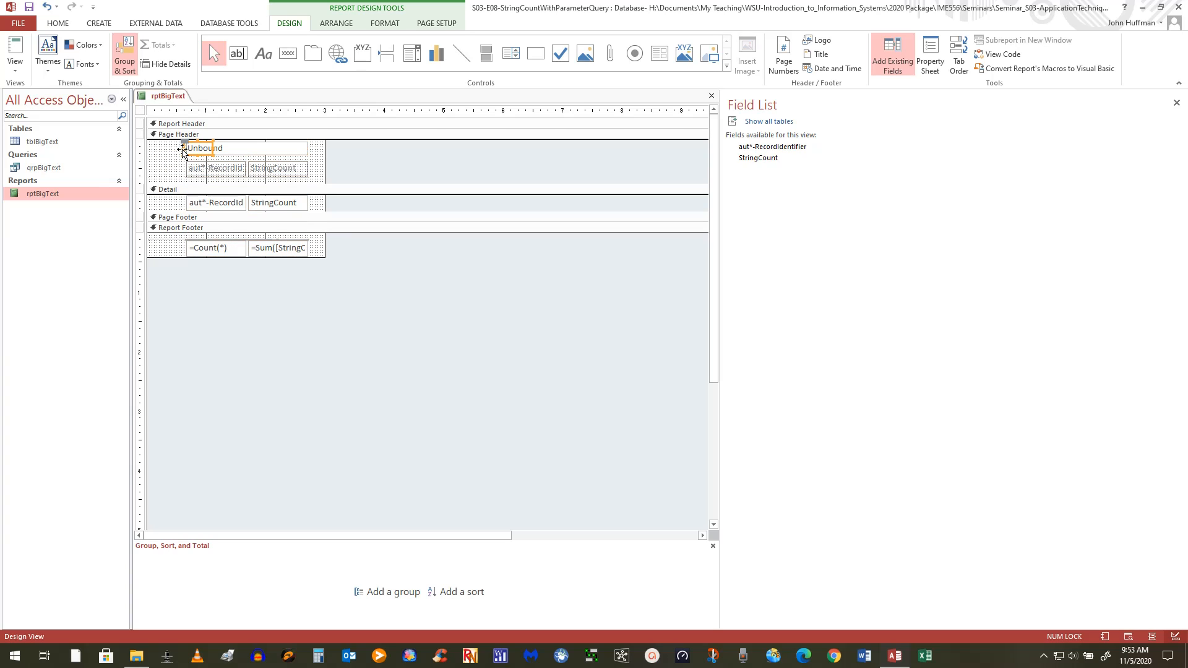
mouse_move(184, 146)
left_mouse_down()
mouse_move(164, 145)
mouse_move(186, 143)
left_mouse_up()
left_click_drag(185, 146, 155, 143)
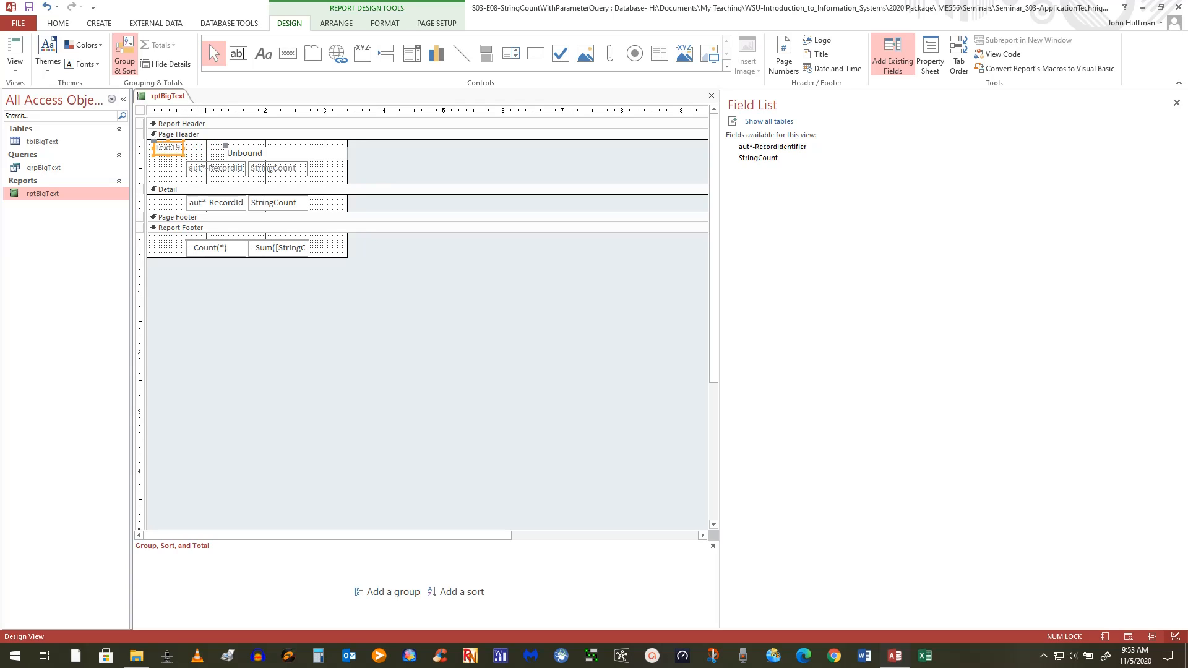
left_click(159, 149)
left_click_drag(157, 148, 183, 151)
type("String:")
Move the unbound text box directly beside the String: label and reduce the report width to about 2.96 inches.
left_click(251, 154)
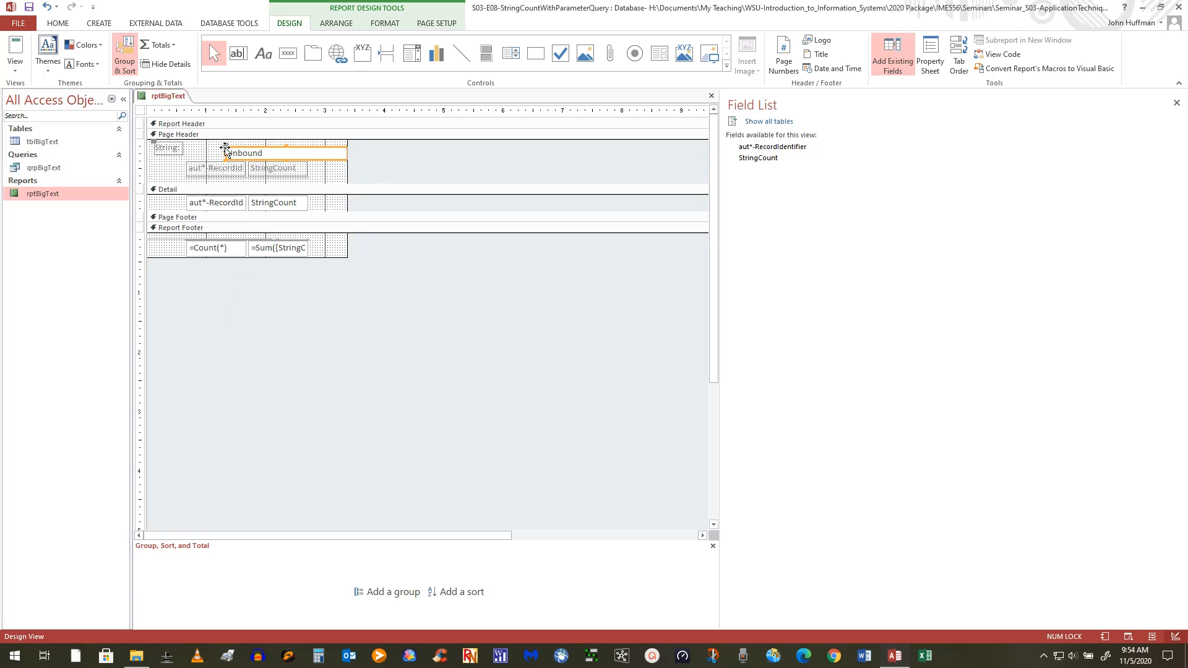
left_click_drag(225, 150, 185, 146)
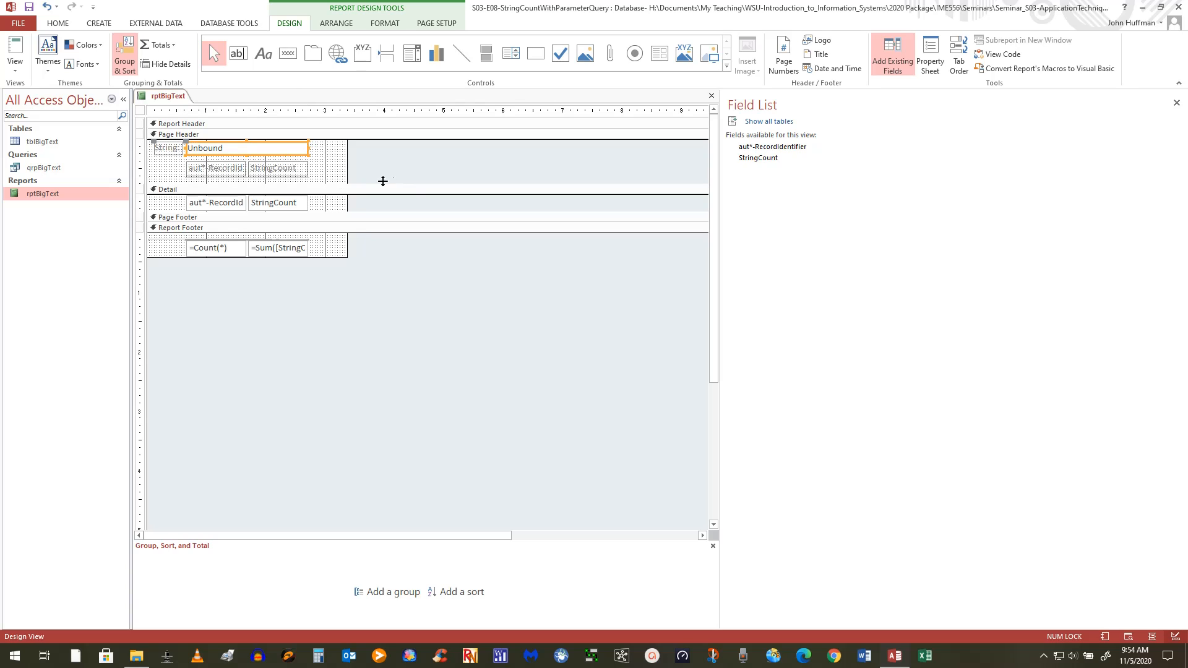
left_click_drag(346, 164, 322, 175)
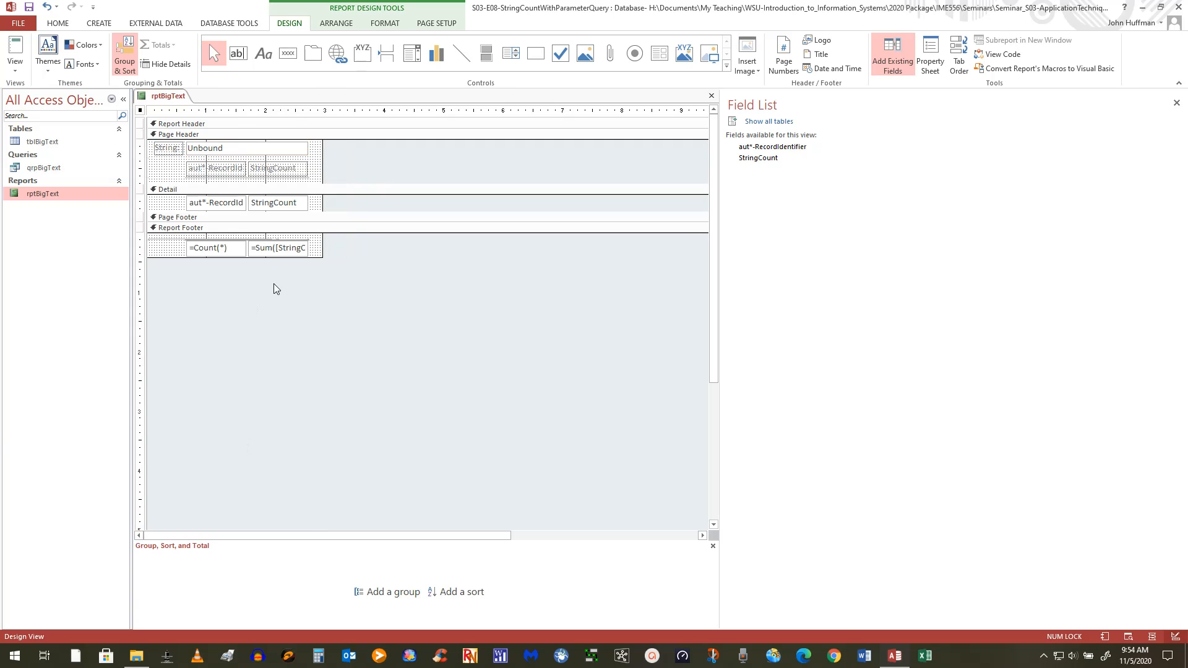
Set the Control Source of the unbound Page Header text box to StringCount.
left_click(246, 151)
mouse_move(760, 164)
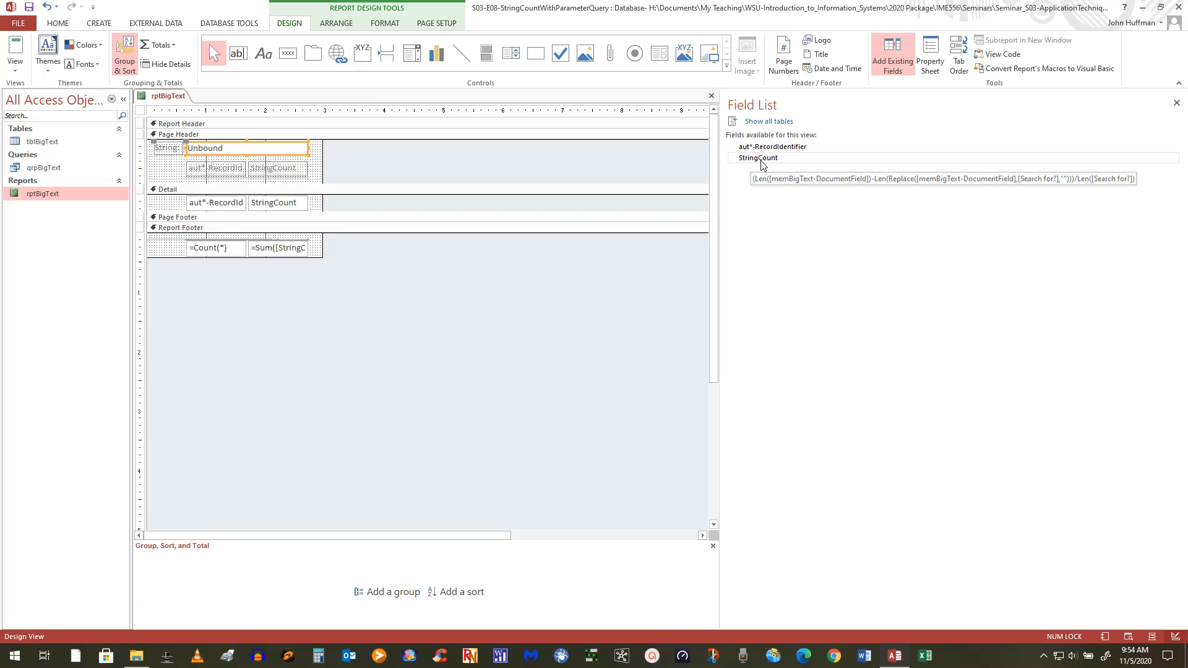
double_click(286, 155)
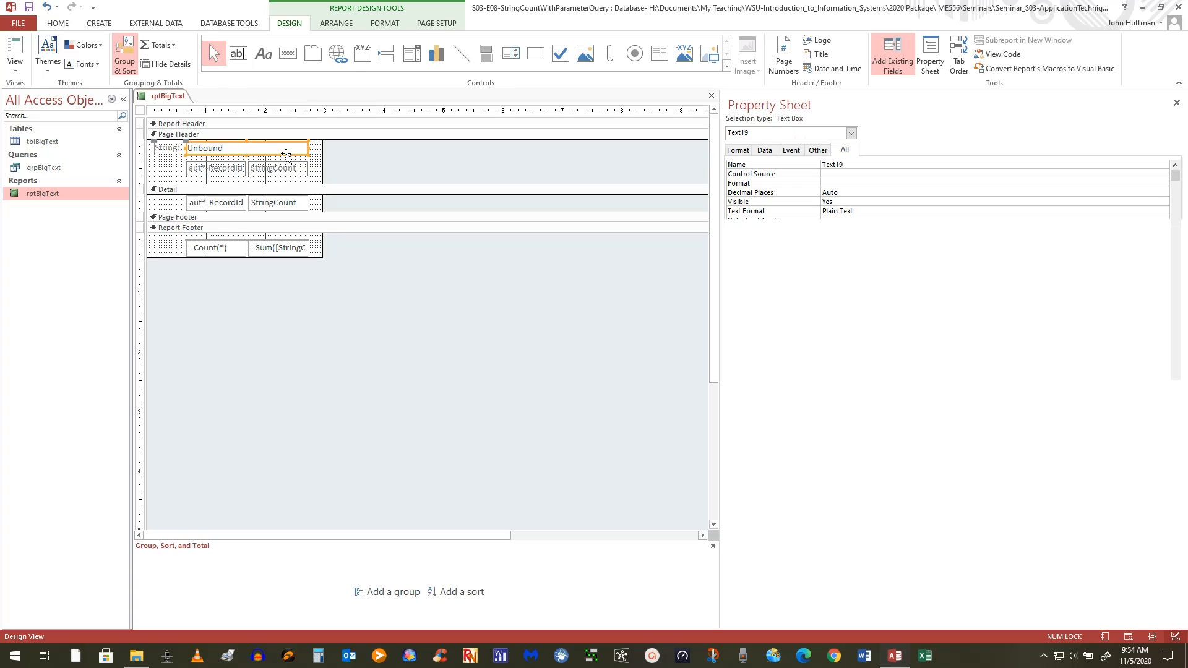
left_click(843, 175)
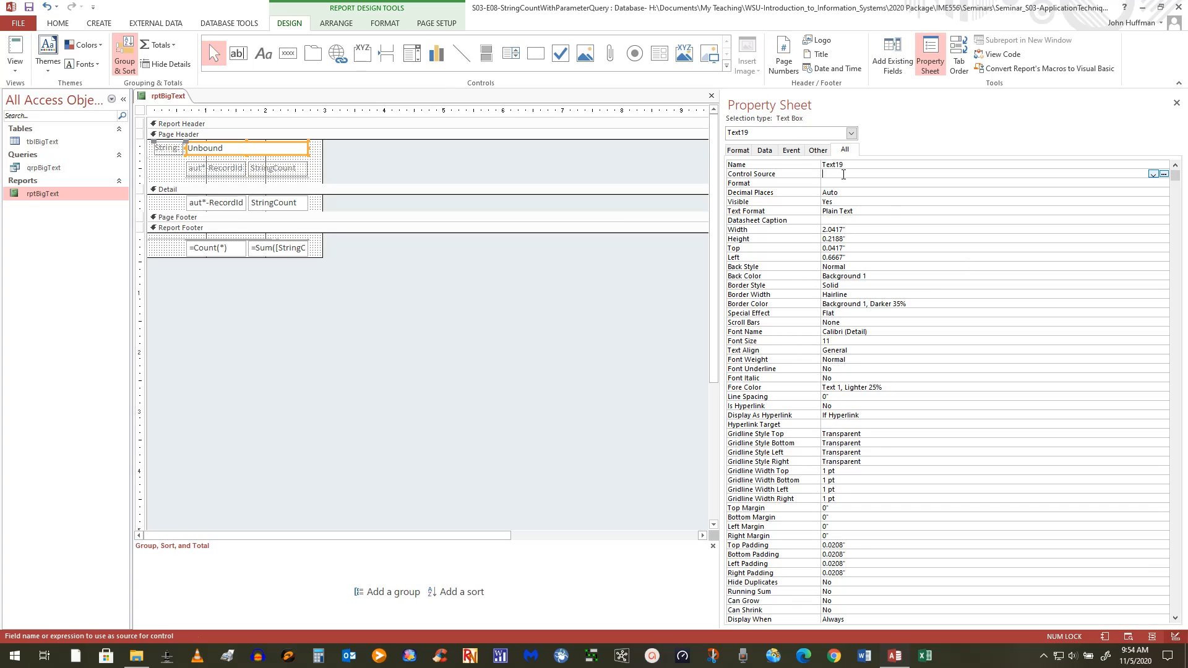
left_click(1153, 176)
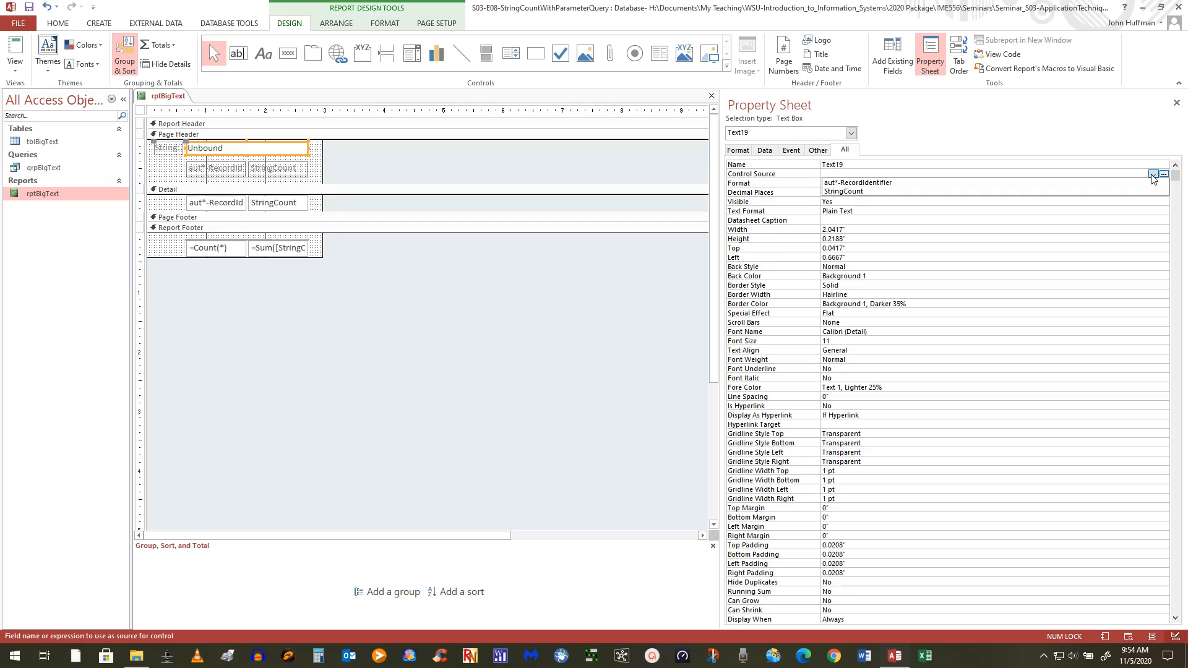
left_click(859, 192)
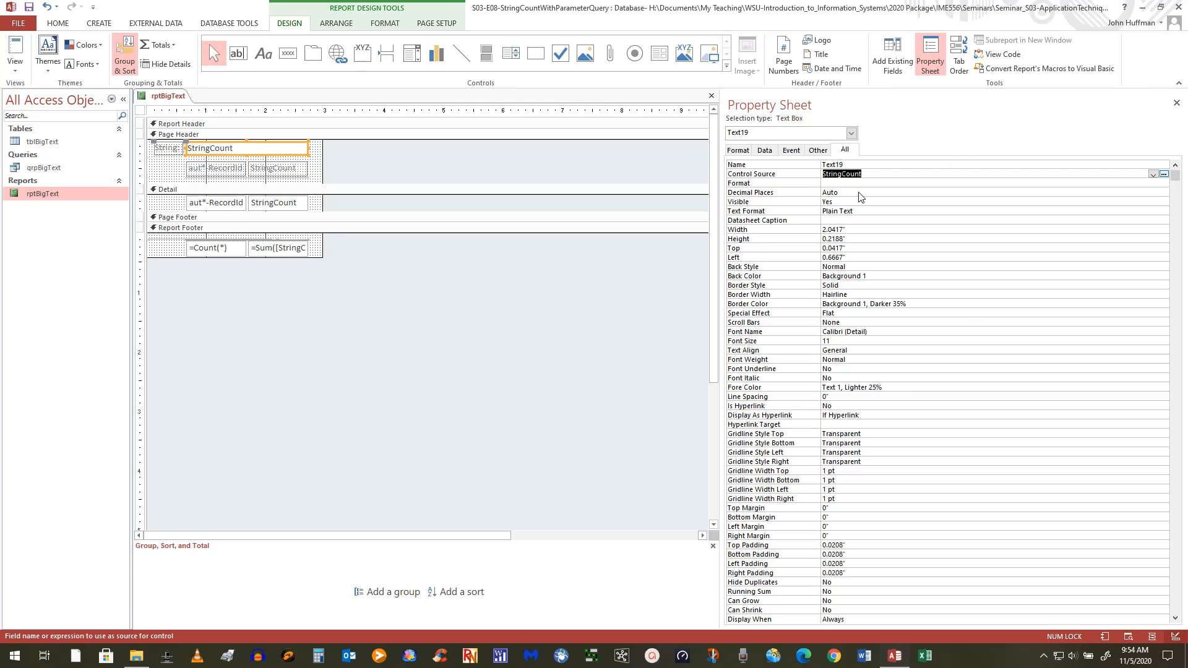
left_click(535, 363)
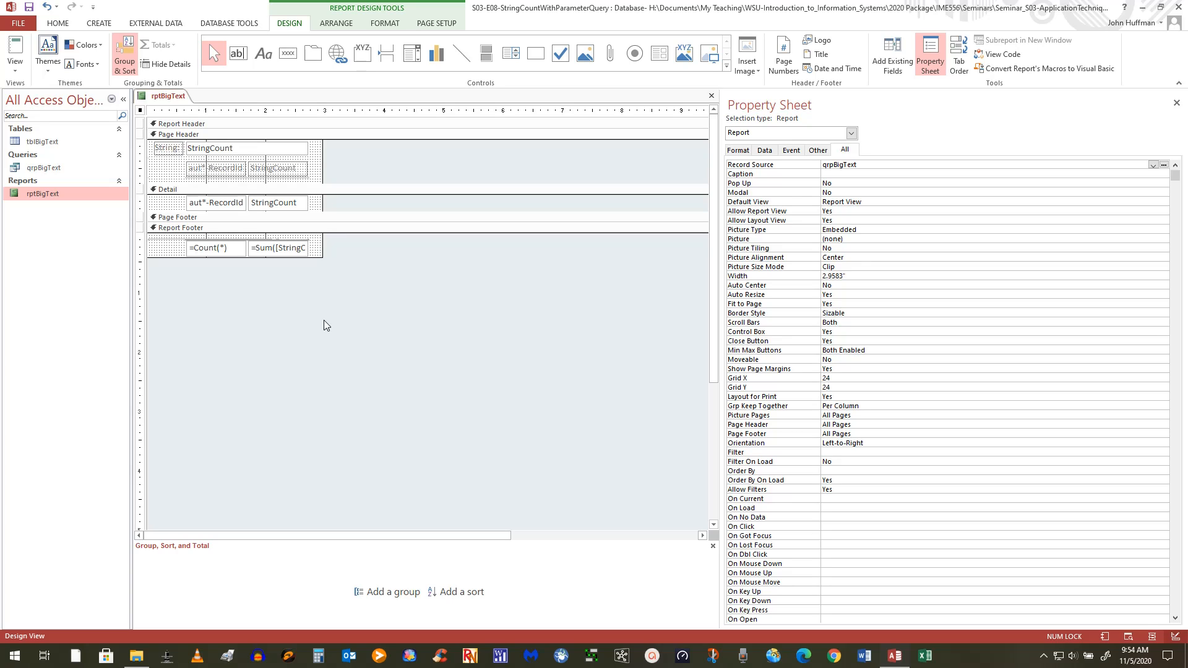
Nudge the Page Header text box and its String: label down to a Top of 0.0833" and save the report.
left_click(228, 158)
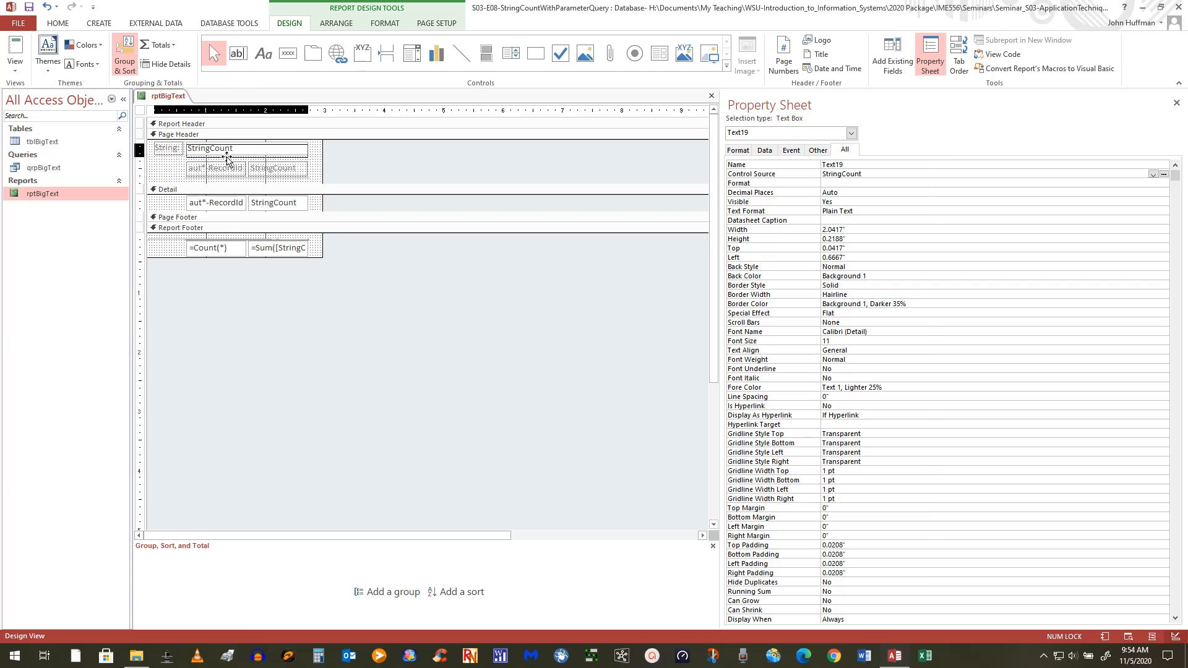
left_click(316, 314)
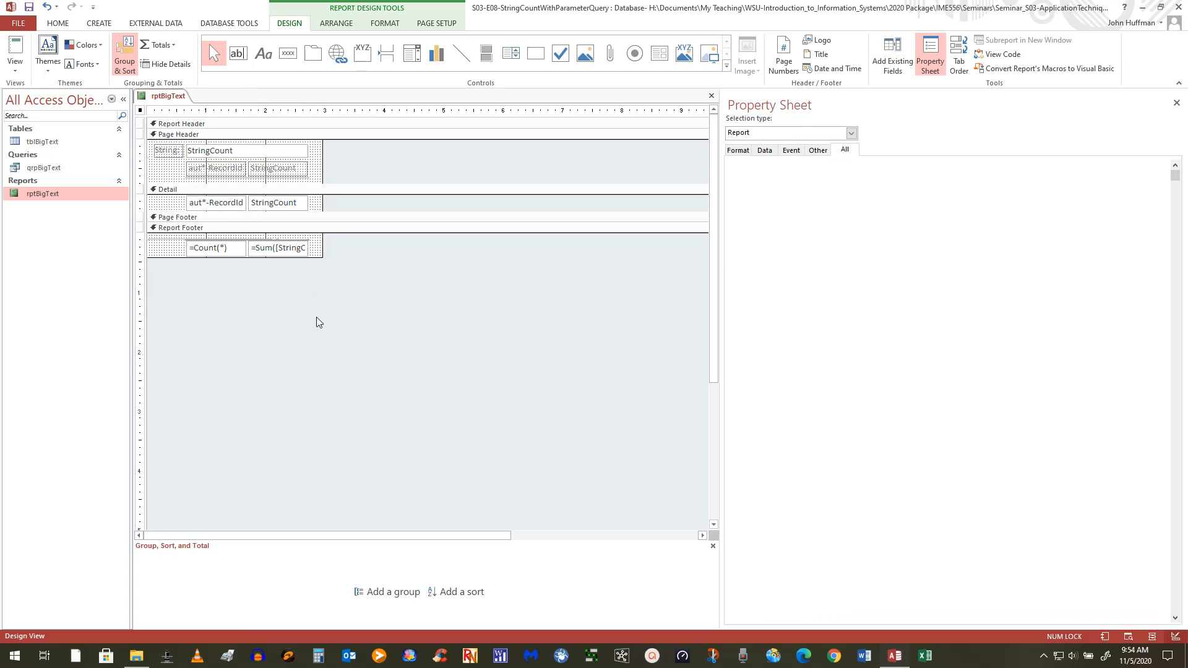
left_click(29, 9)
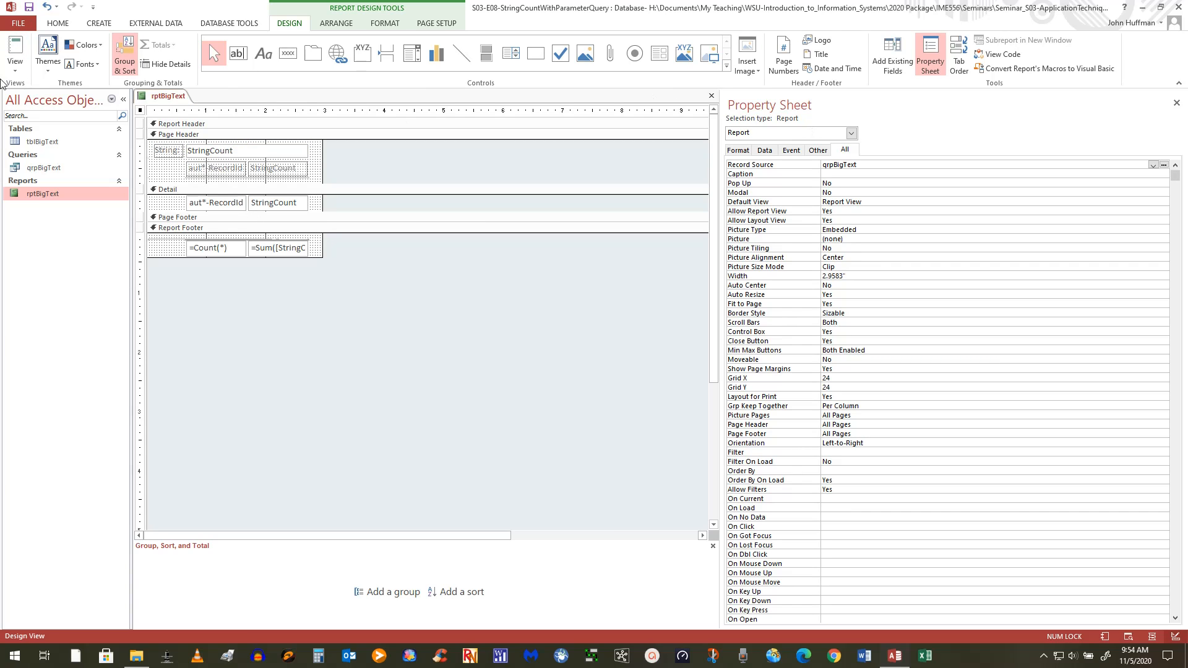
Preview the report in Report View with Wichita as the search string, check the String: box, and return to Design View.
left_click(15, 47)
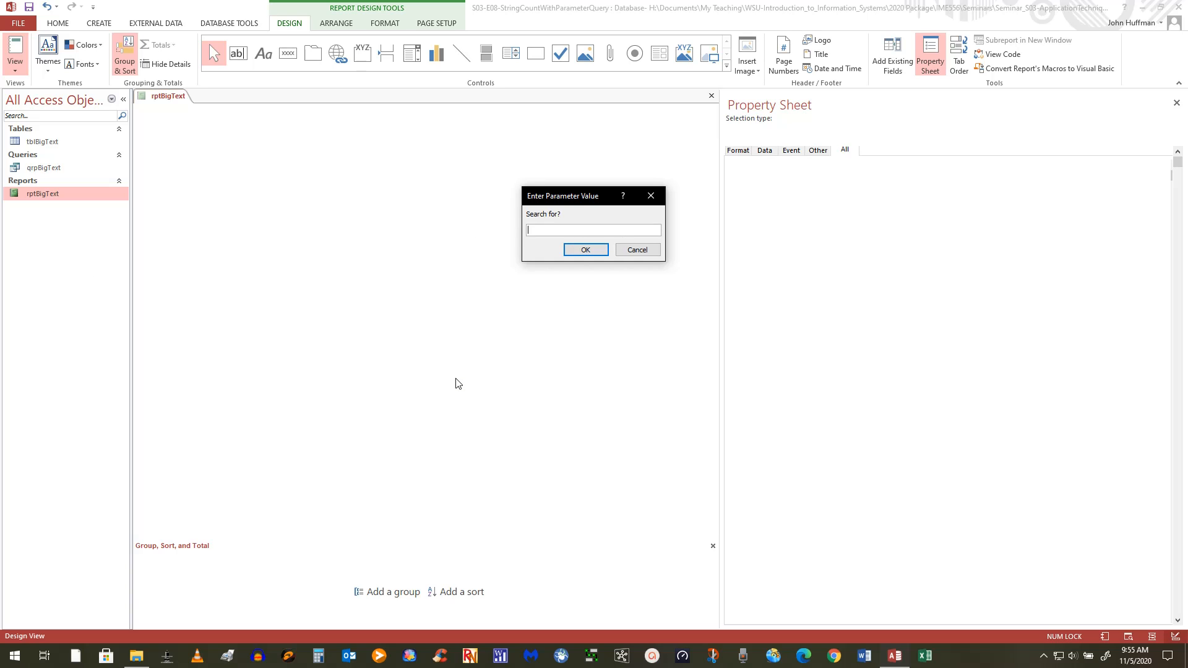
type("Wichita")
key("Return")
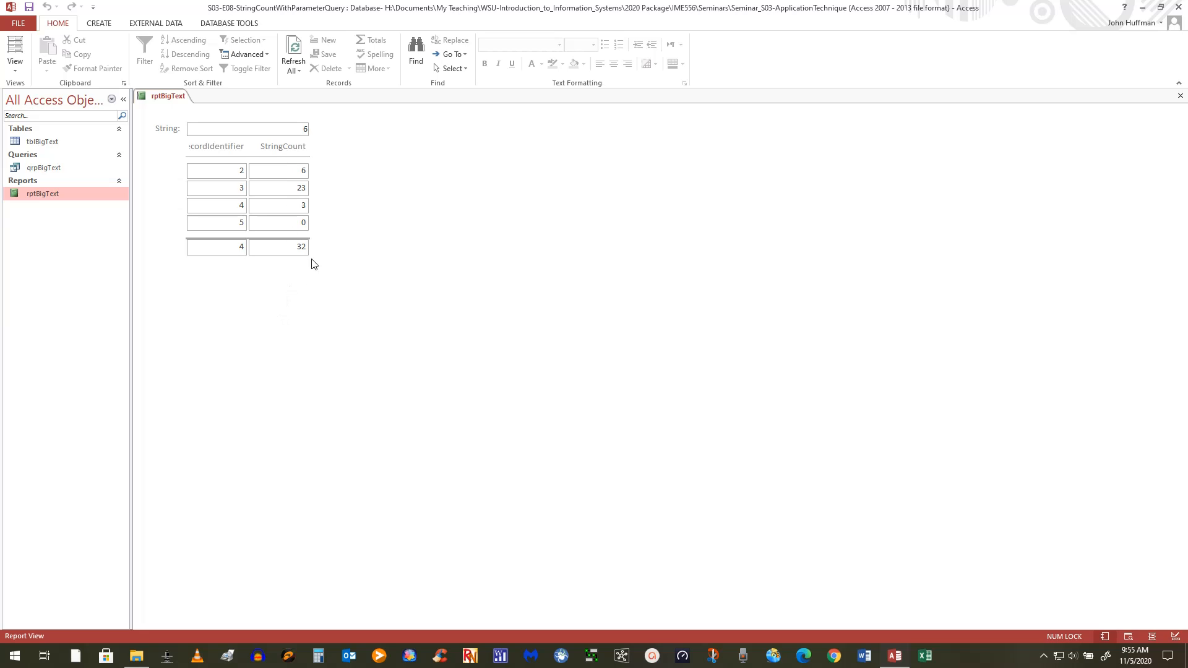
left_click(25, 71)
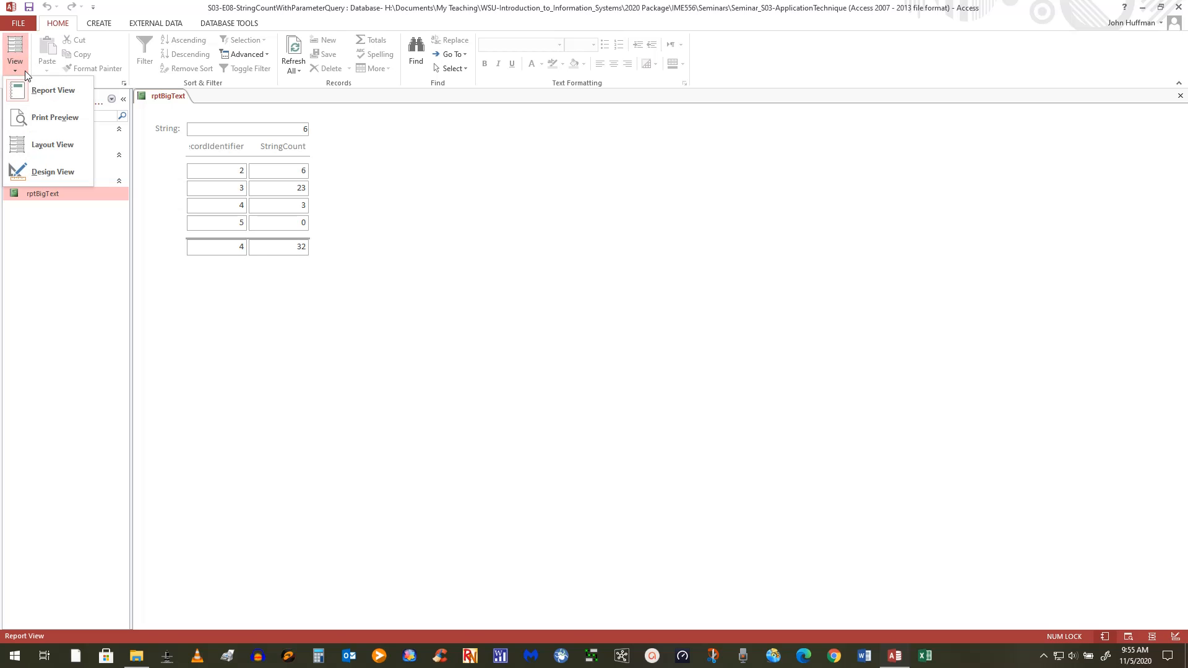
left_click(48, 168)
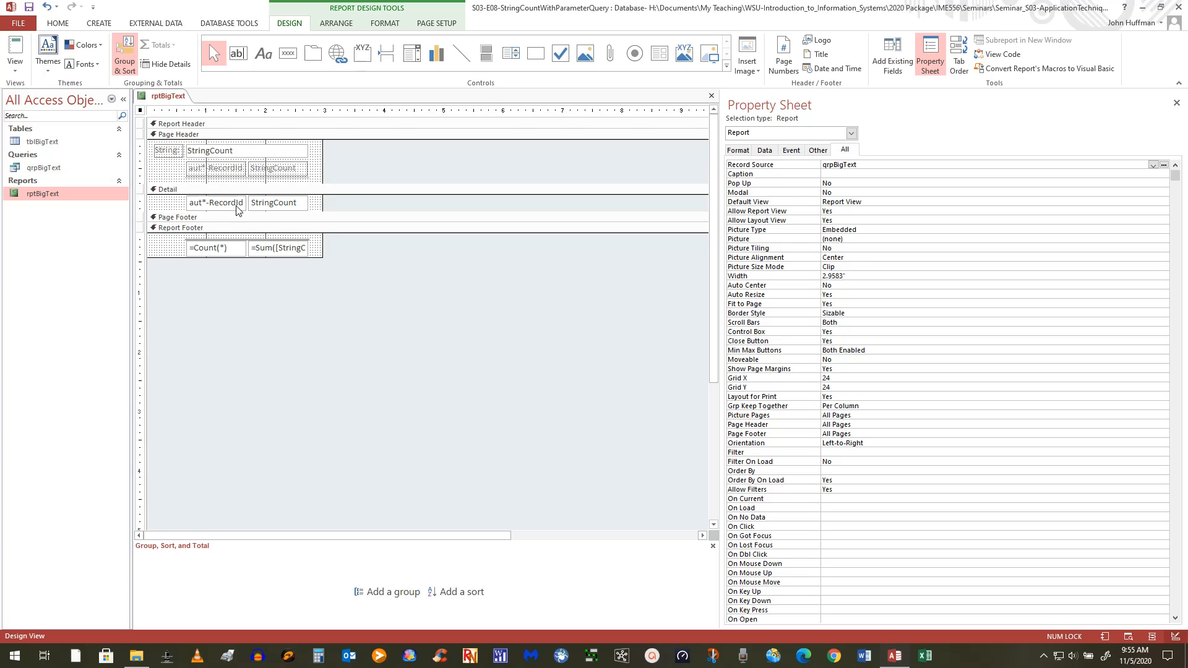
left_click(239, 174)
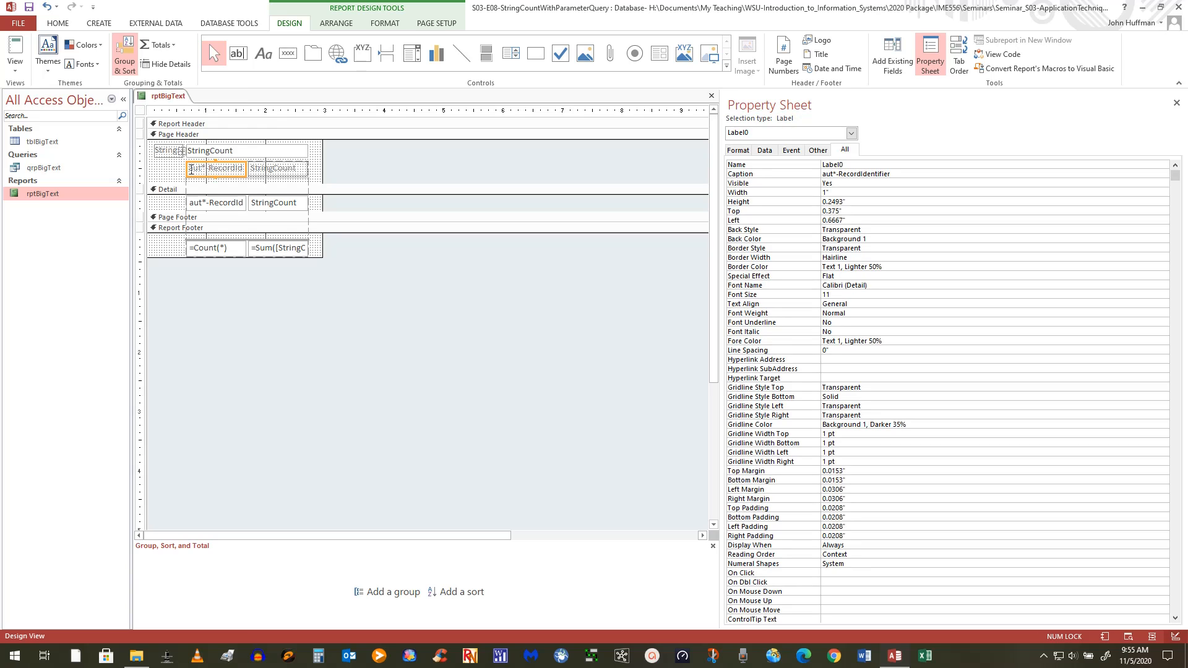
left_click(421, 176)
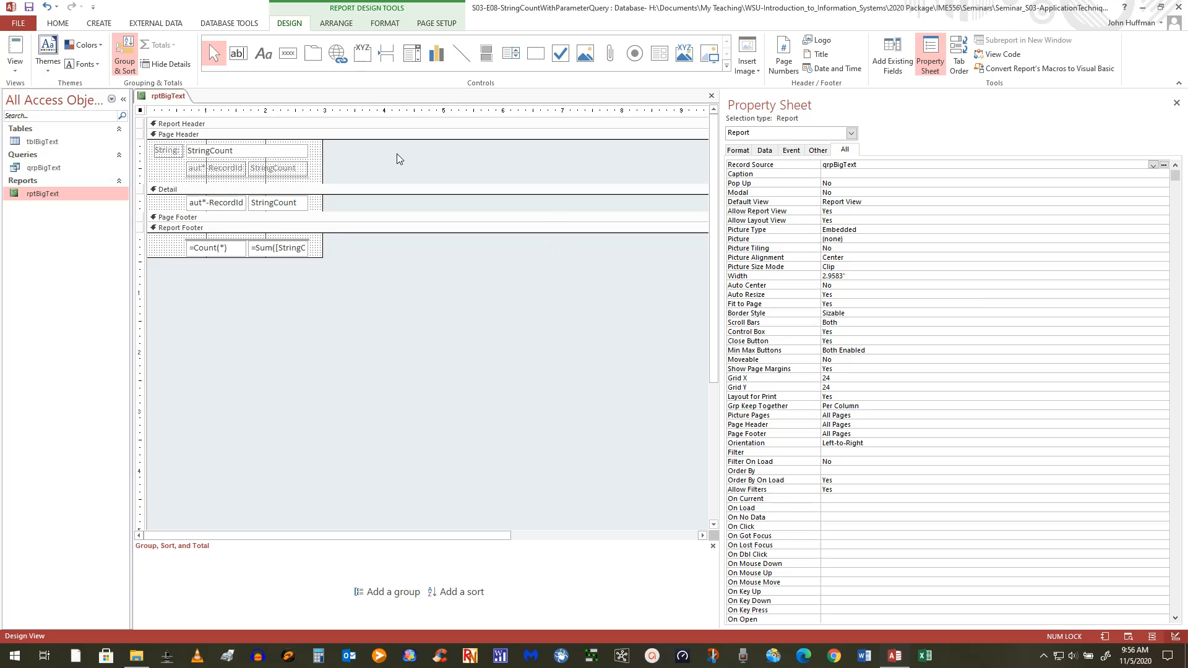
left_click(282, 157)
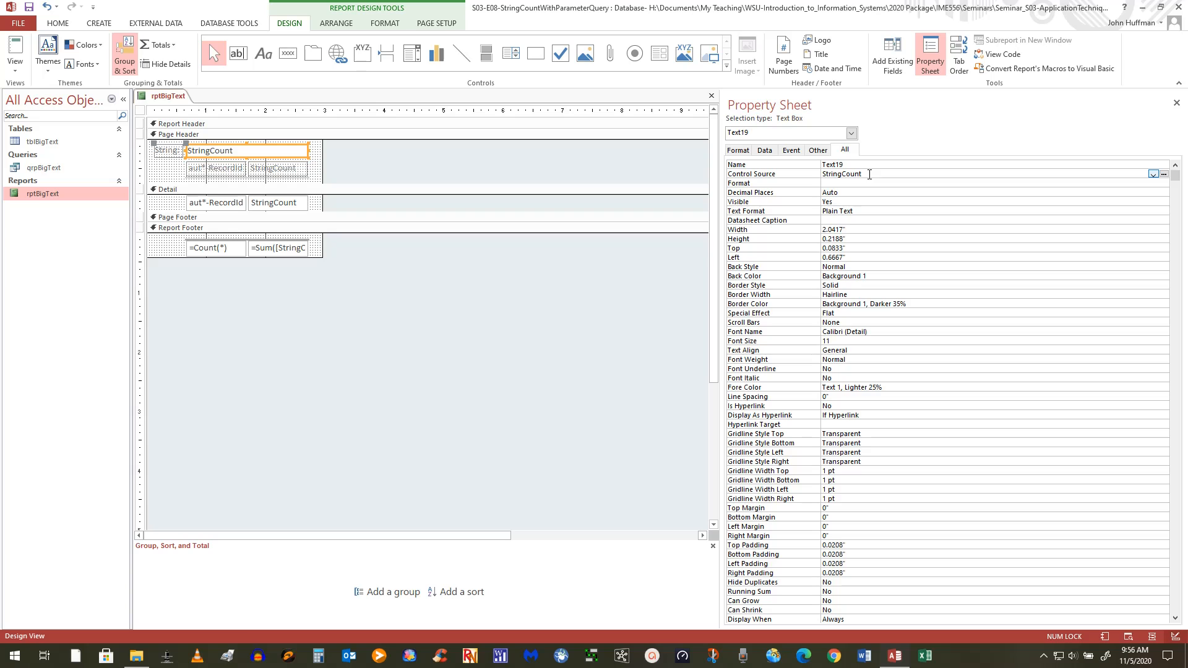
Open the report's record source query in the Query Builder and widen the StringCount column to show its full expression.
left_click(426, 354)
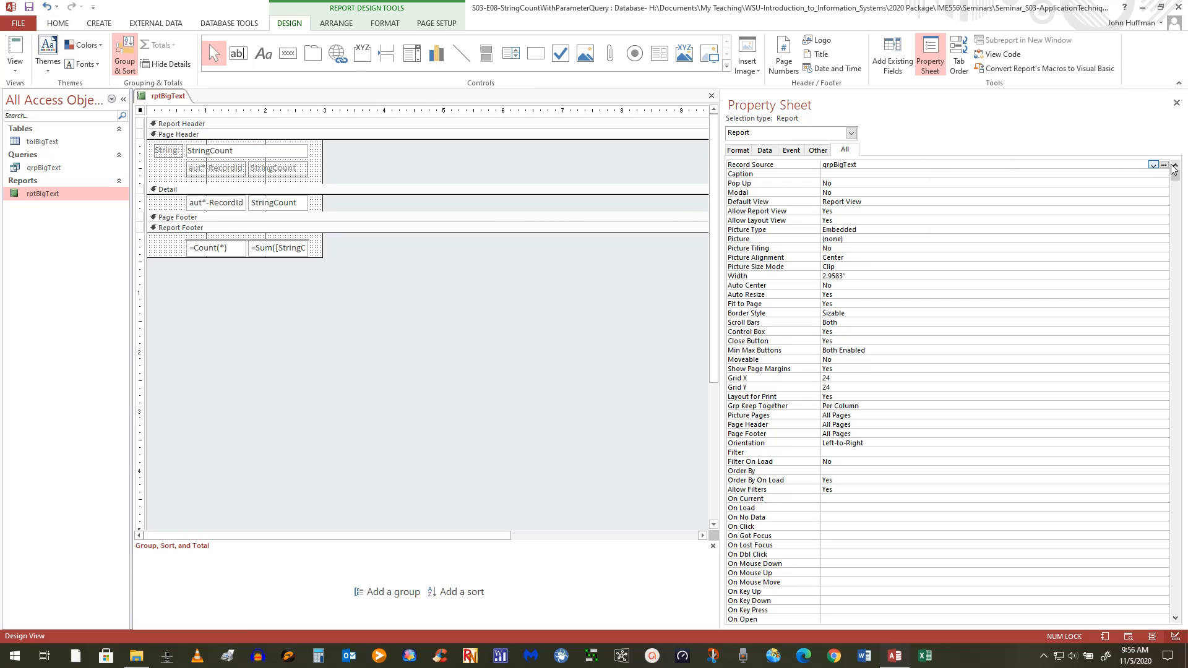
left_click(1164, 165)
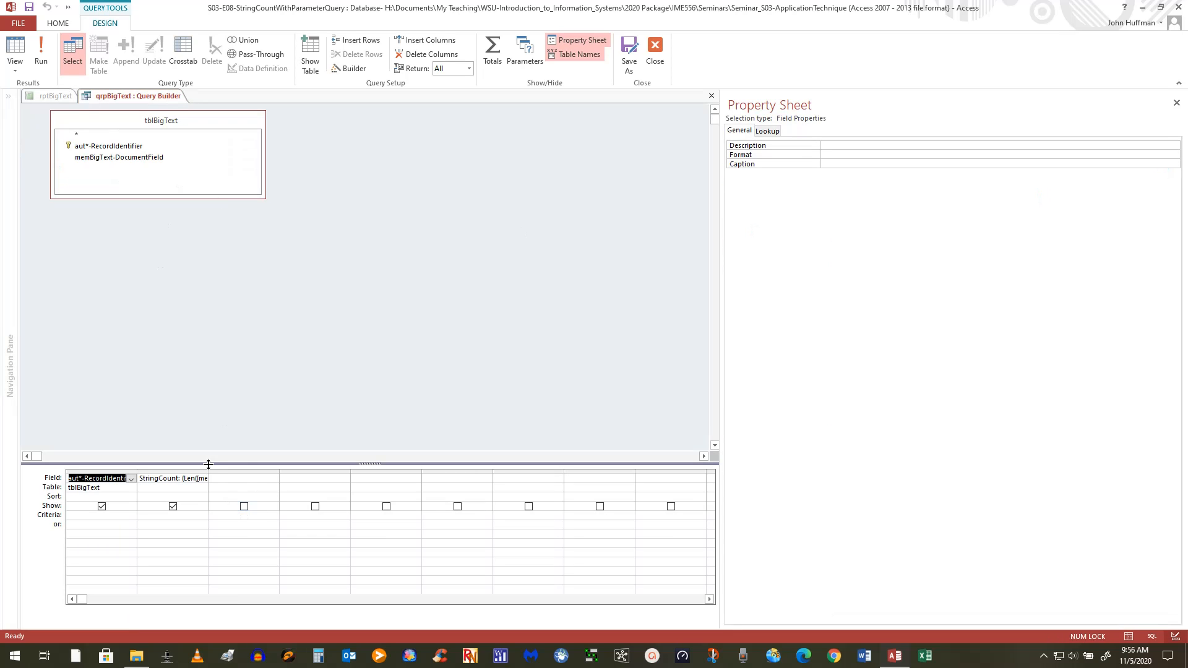
left_click_drag(208, 474, 474, 475)
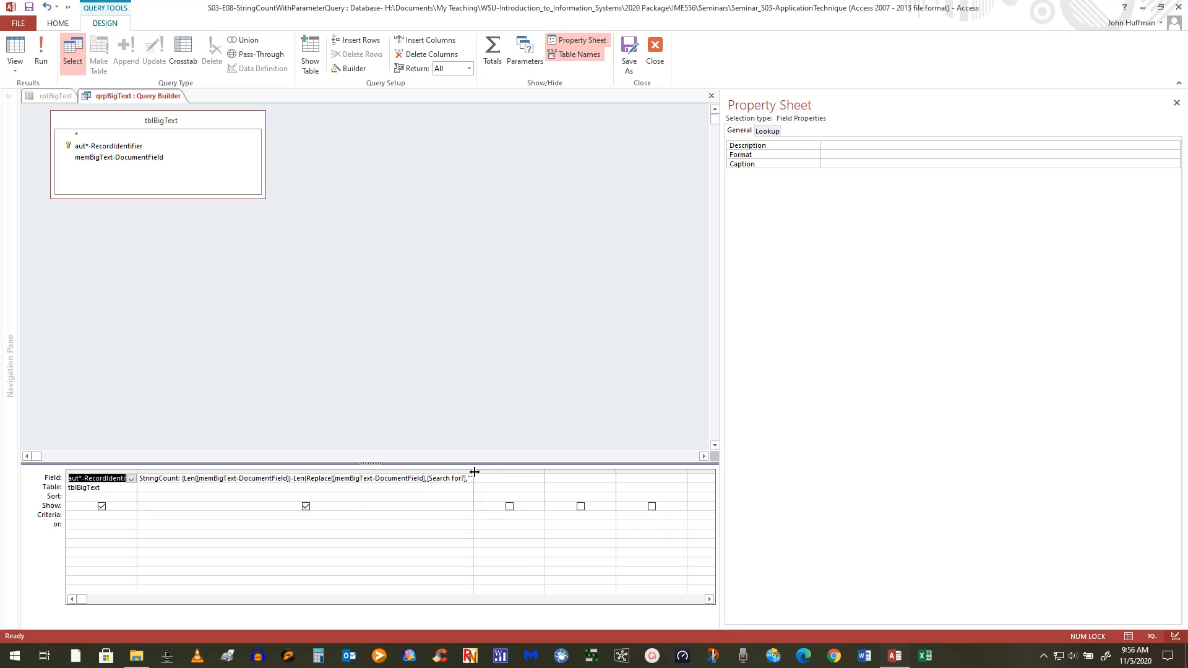
left_click_drag(474, 472, 551, 473)
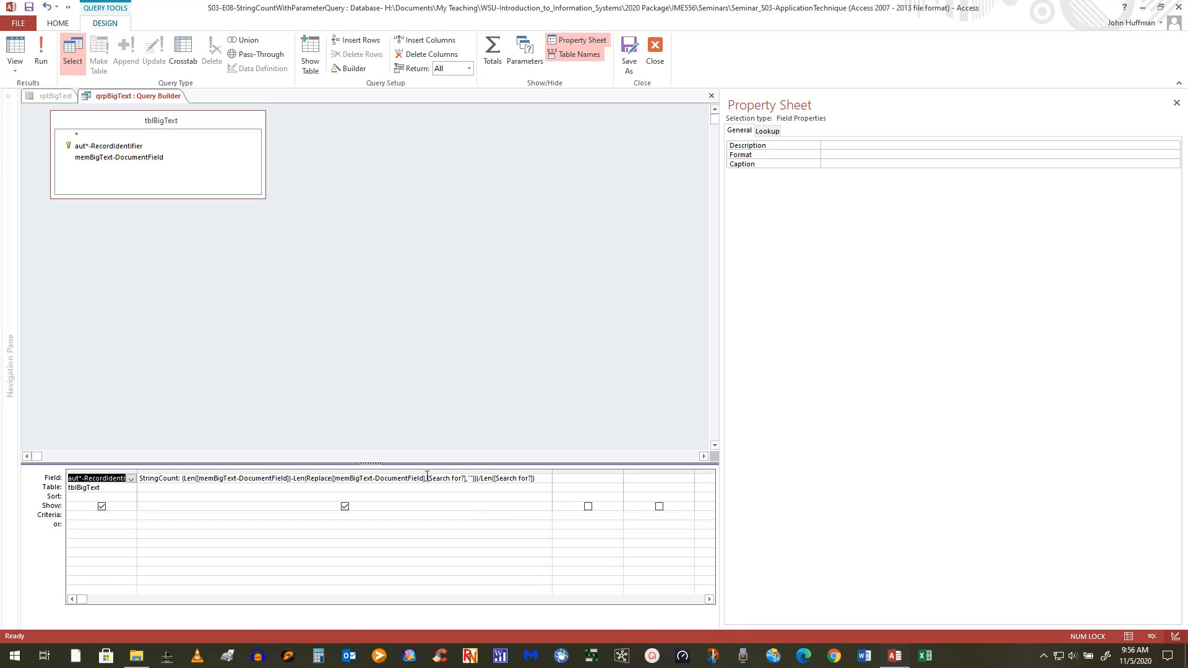
Copy the Search for? parameter reference from the StringCount expression and close the Query Builder.
left_click_drag(427, 477, 457, 486)
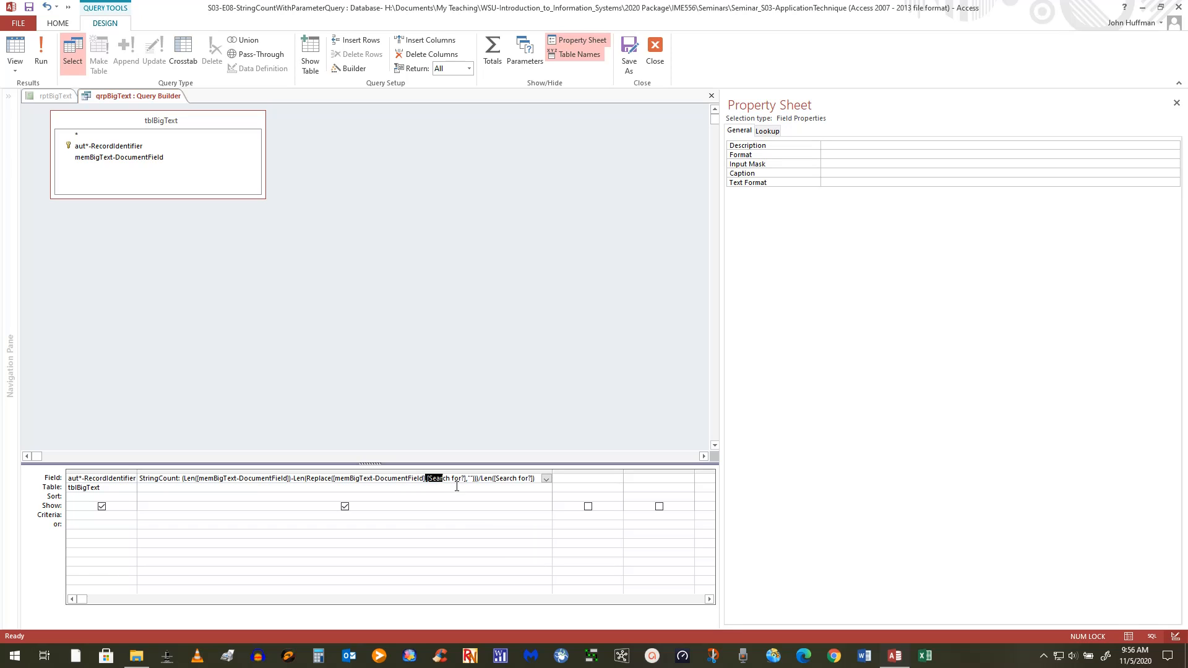
left_click(467, 480)
key("shift+End")
left_click(426, 477, "shift")
left_click(396, 295)
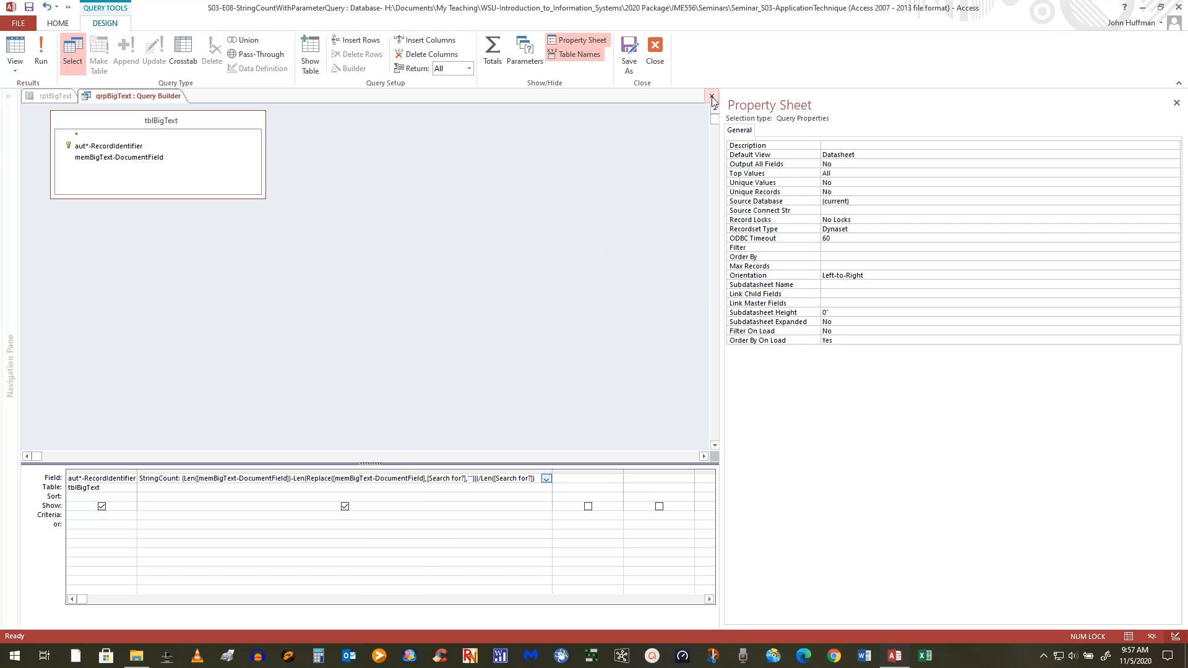
left_click(655, 52)
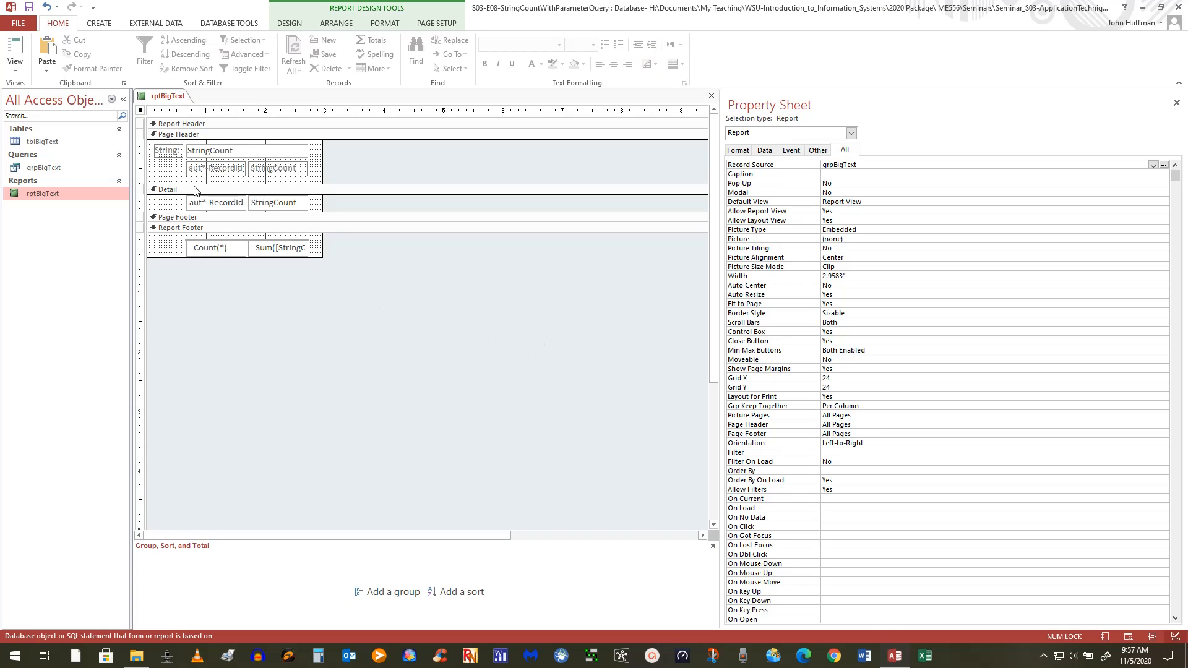
Replace the StringCount binding in the Page Header text box beside the String: label with Search for?
left_click(234, 151)
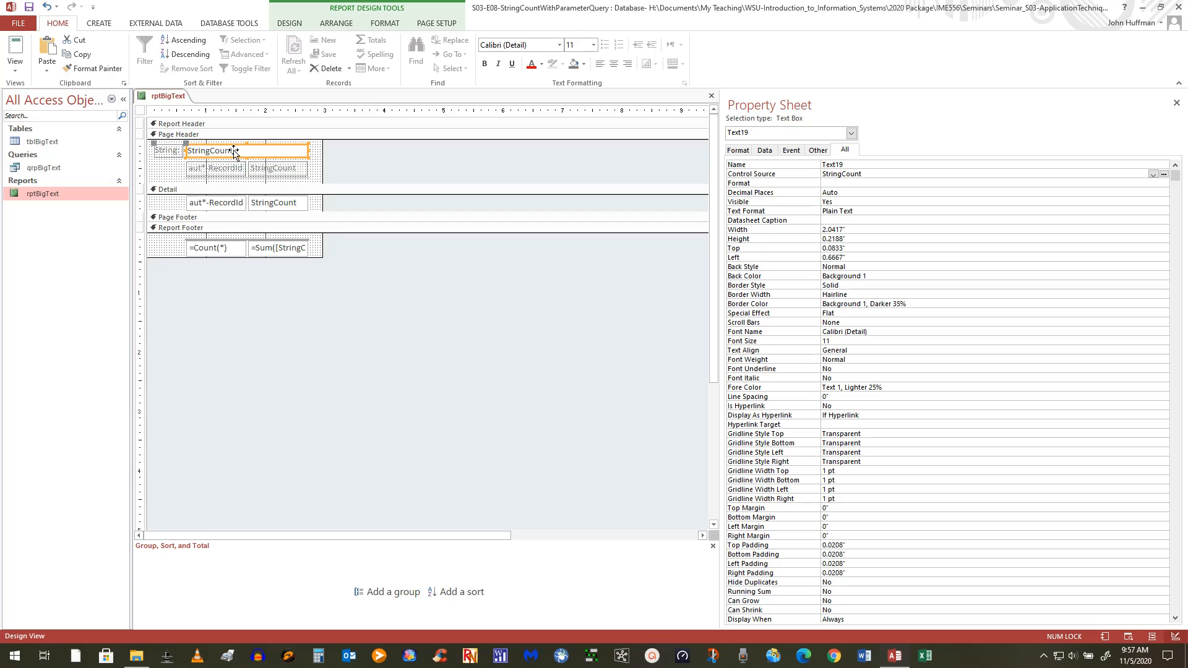
left_click_drag(234, 151, 186, 151)
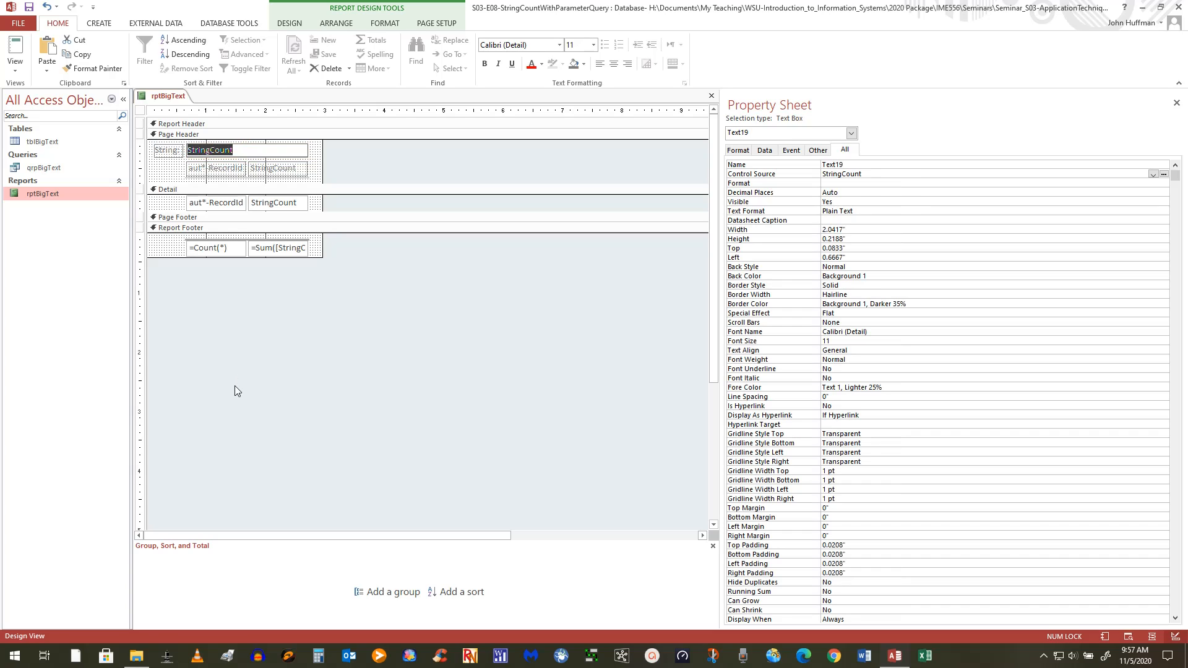
type(",[Search for?]")
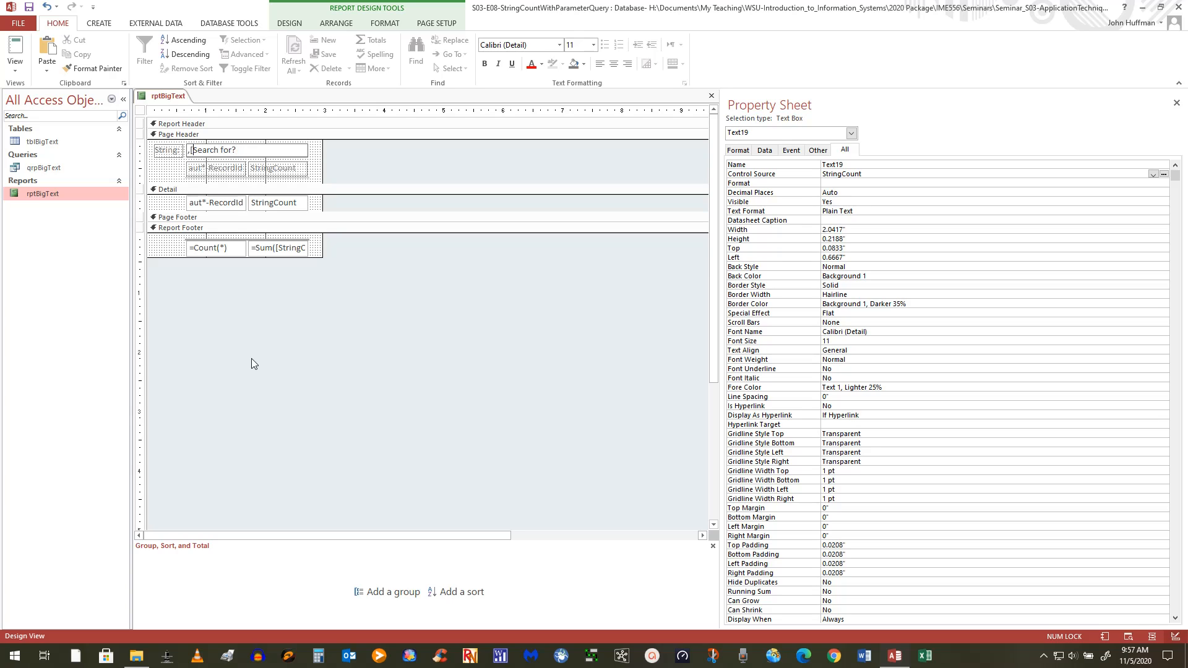
key("BackSpace")
key("BackSpace")
left_click(252, 359)
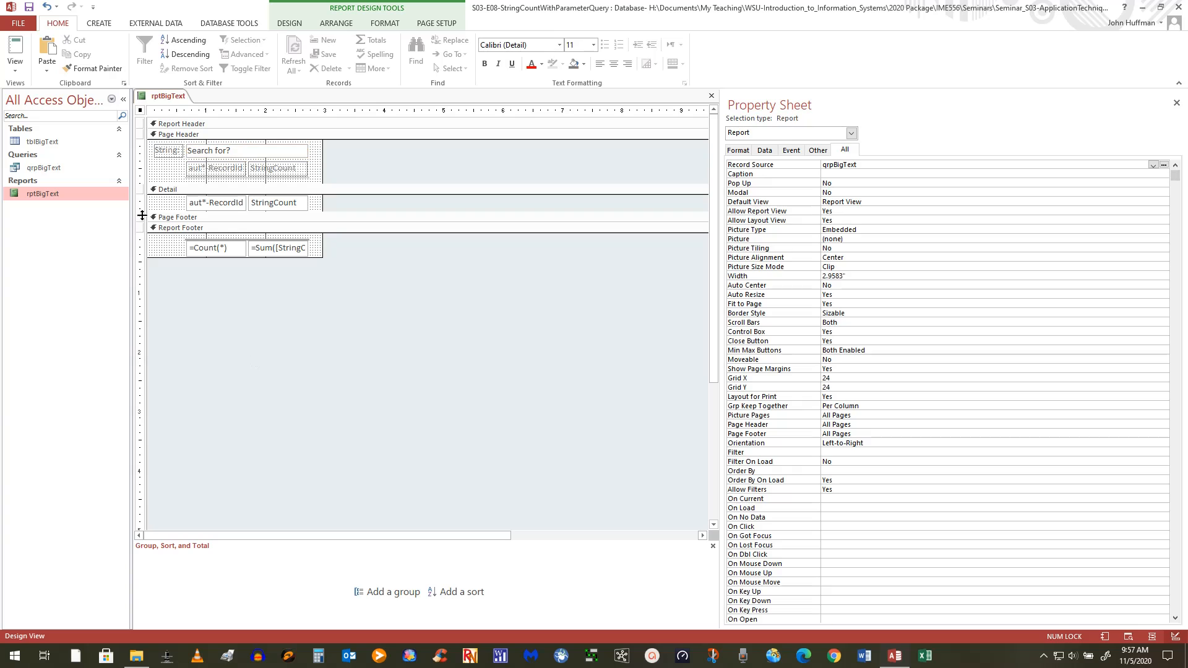
Preview the report in Report View with Wichita as the search string, check the String: box, and close the report.
left_click(12, 49)
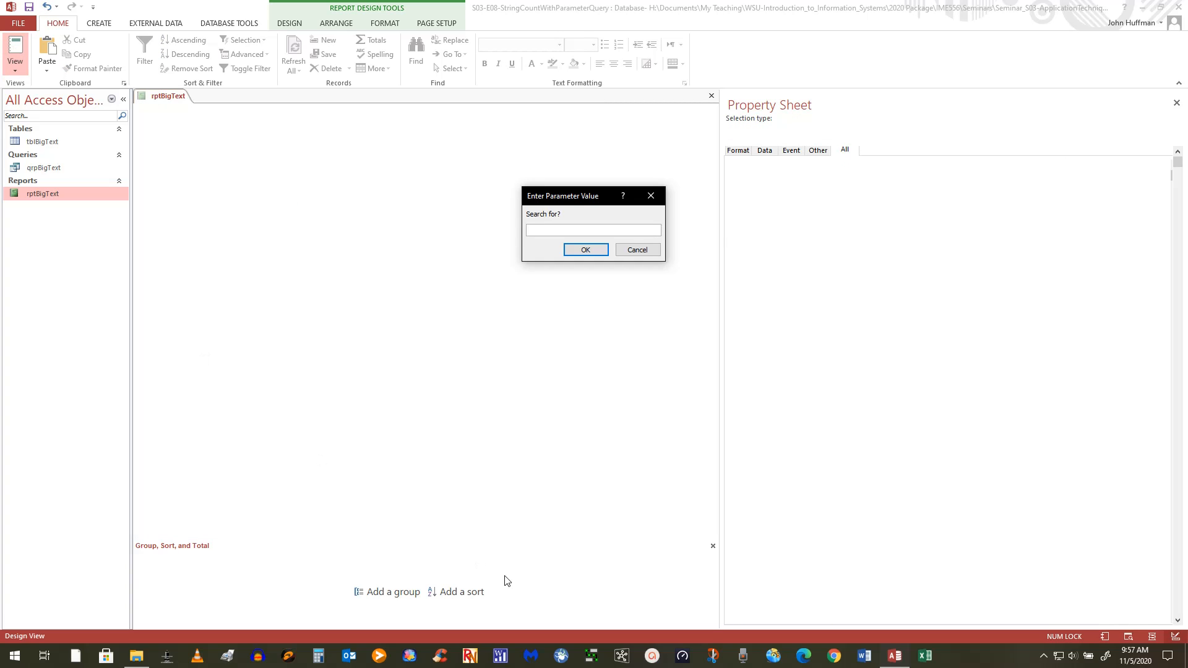
type("Wichita")
key("Return")
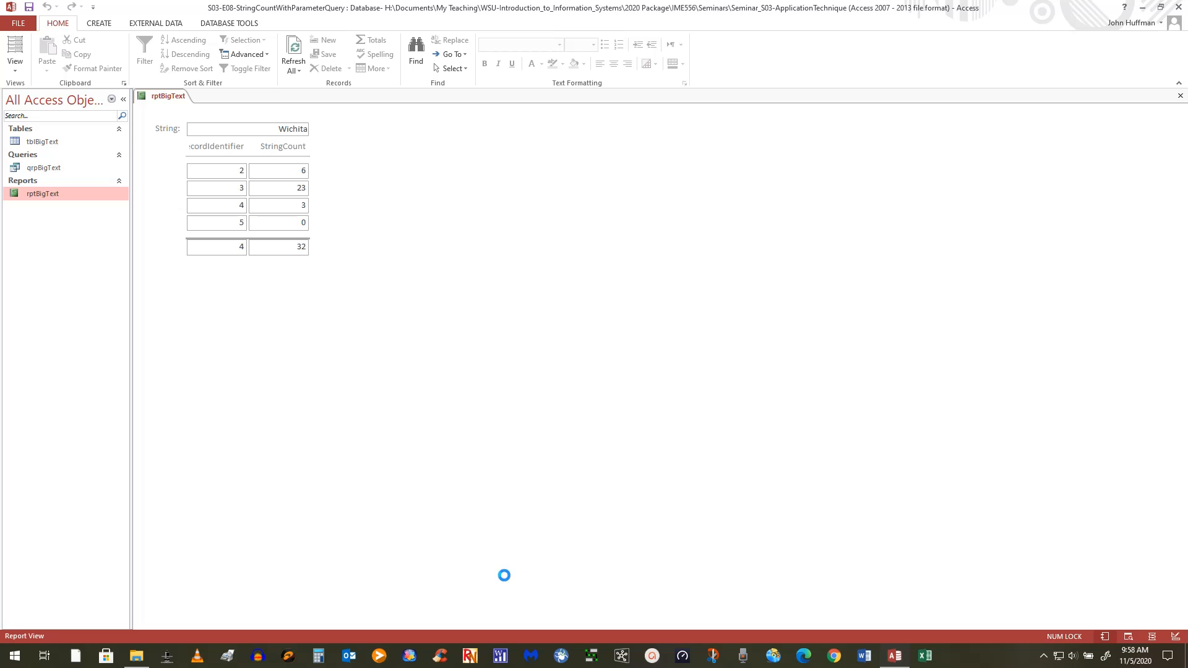
left_click(1180, 95)
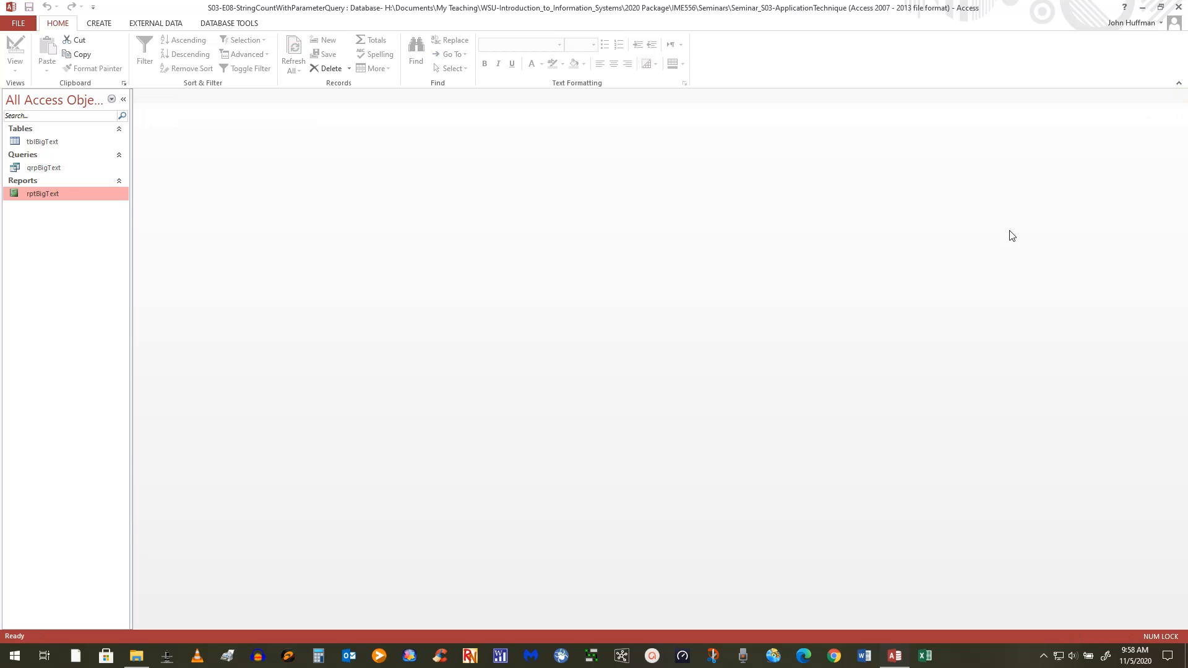
Run rptBigText with "the" as the search string, review the header and counts, and close the report.
double_click(57, 193)
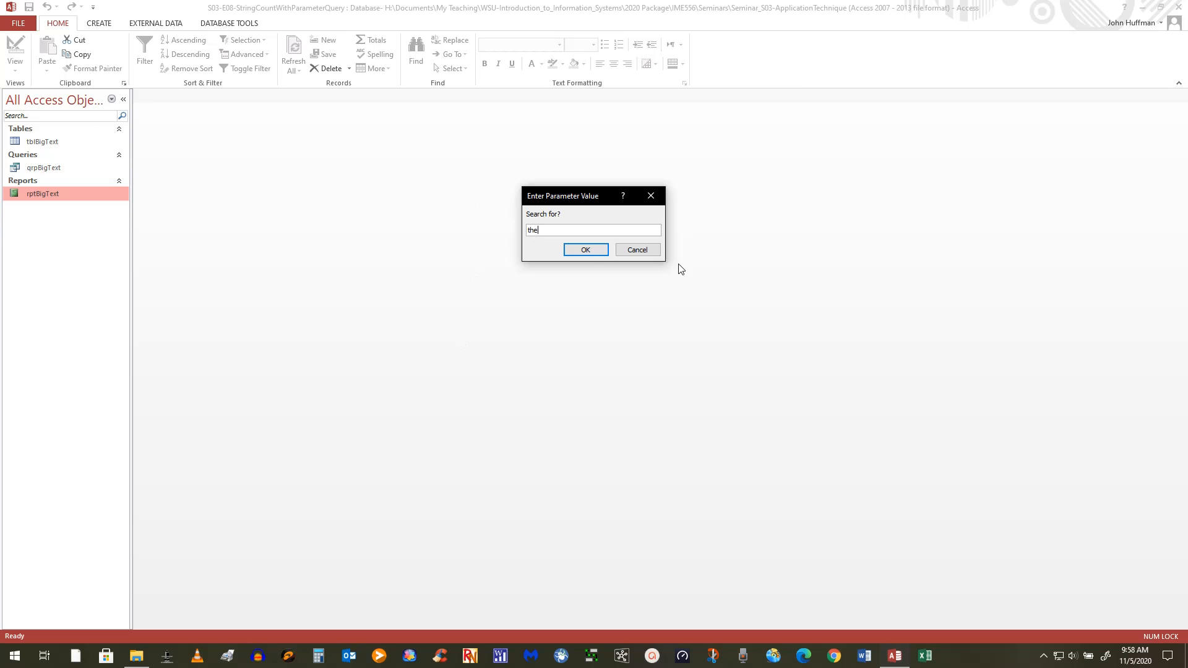
left_click(586, 250)
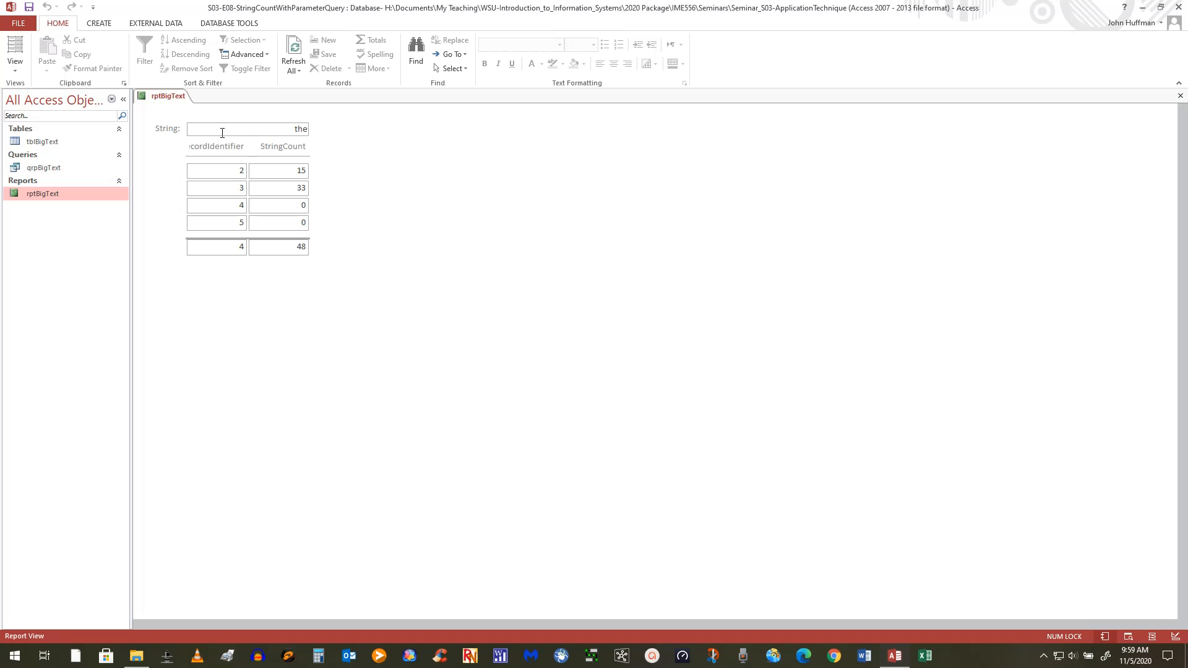
left_click(1179, 95)
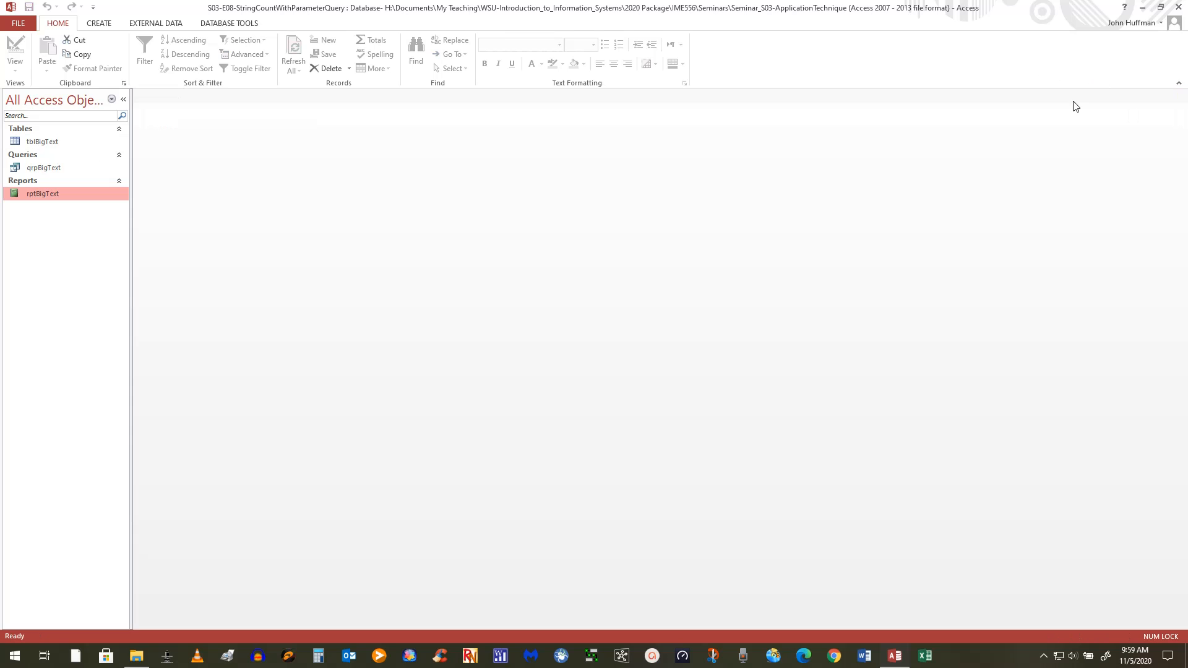
Run rptBigText again with Wichita as the search string, review the counts, and close the report.
double_click(56, 194)
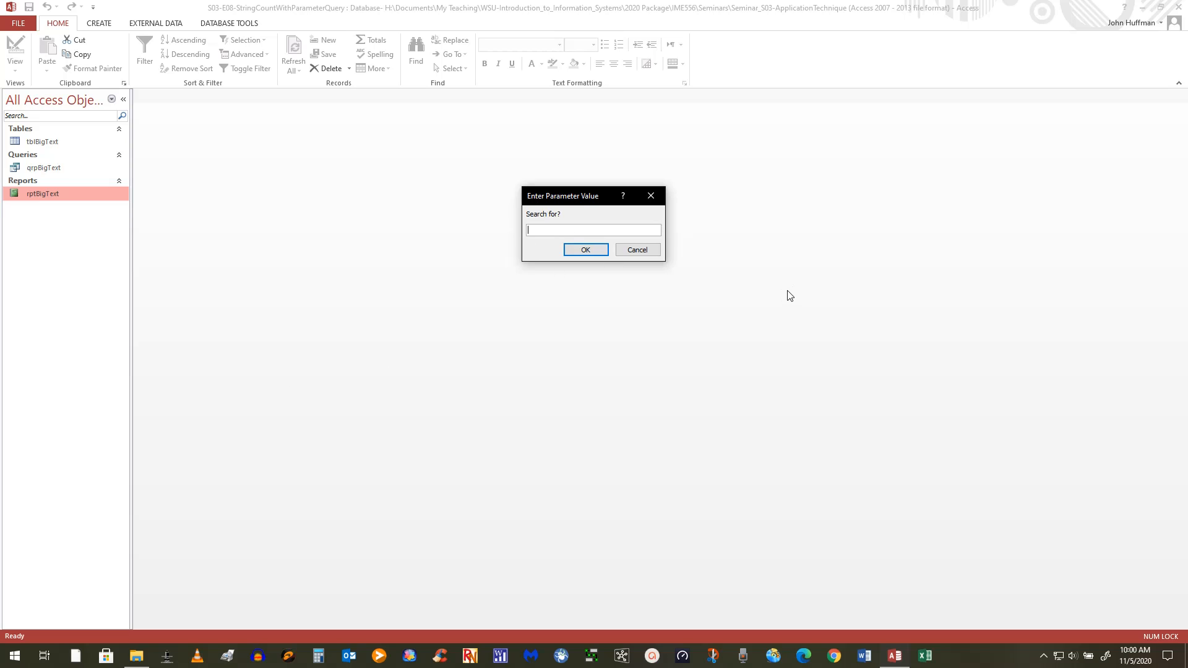
type("Wichita")
key("Return")
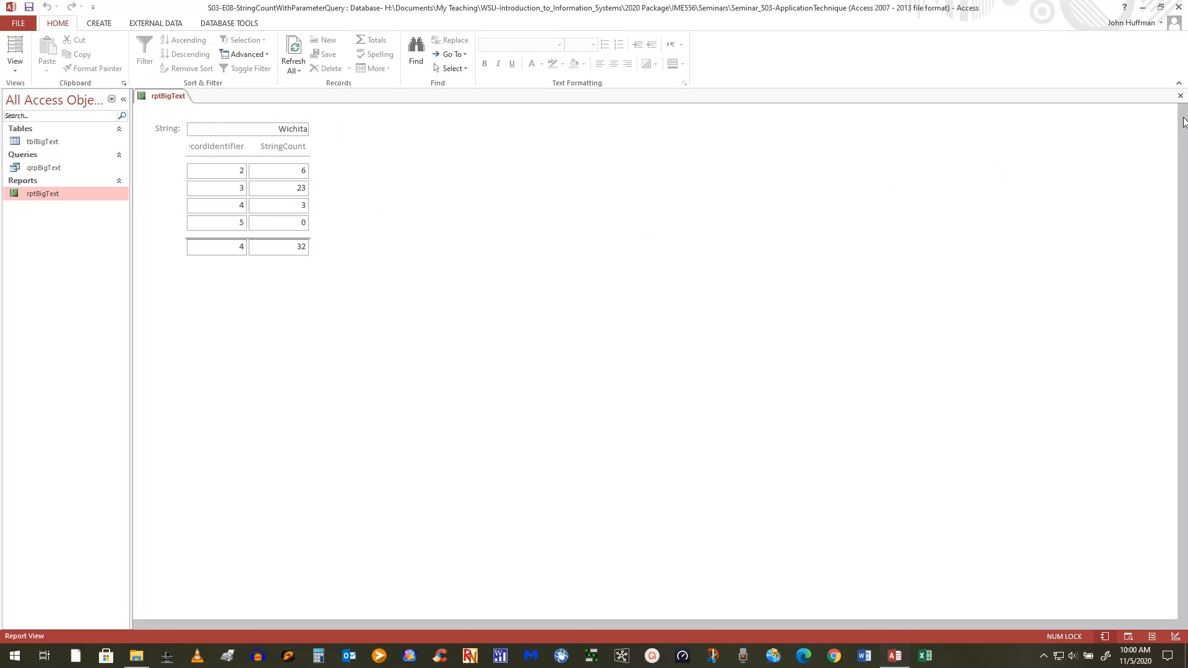
left_click(1180, 97)
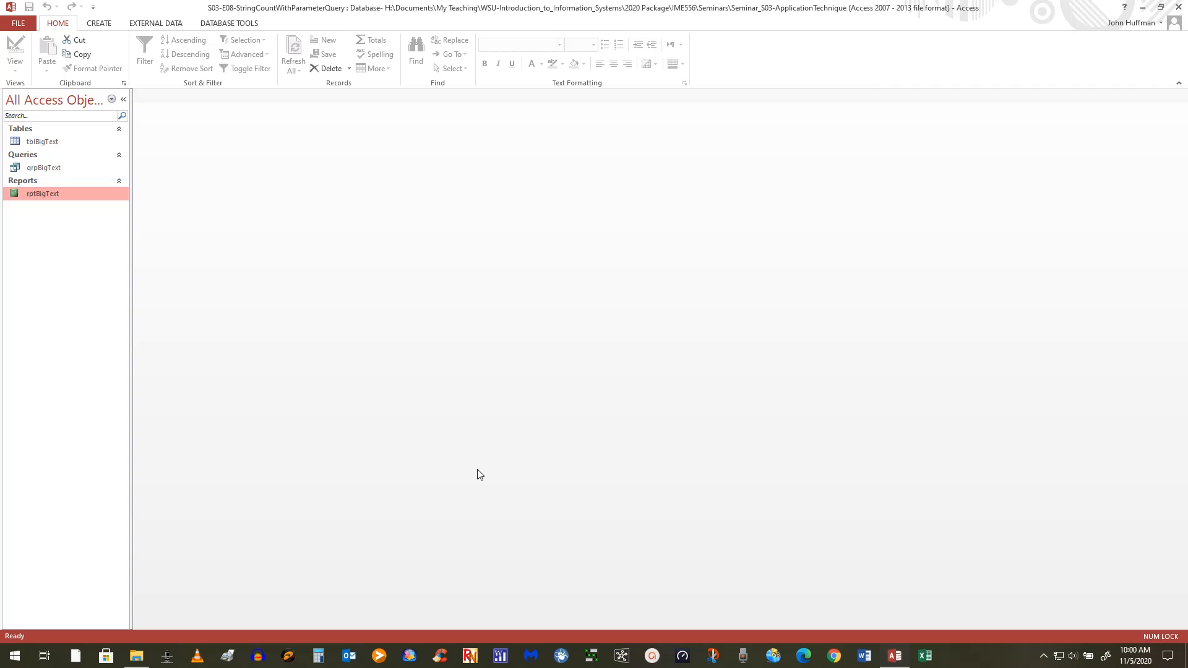
Reopen rptBigText with "the" as the search string to examine the resulting header and counts.
double_click(52, 194)
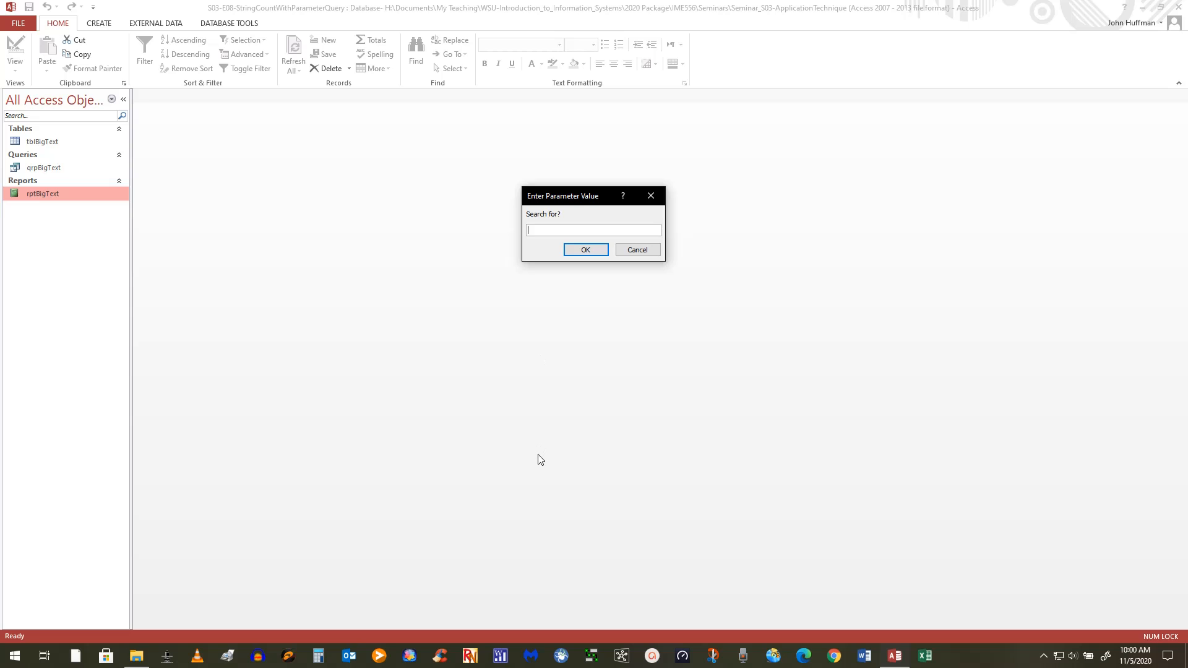
type("he")
key("Return")
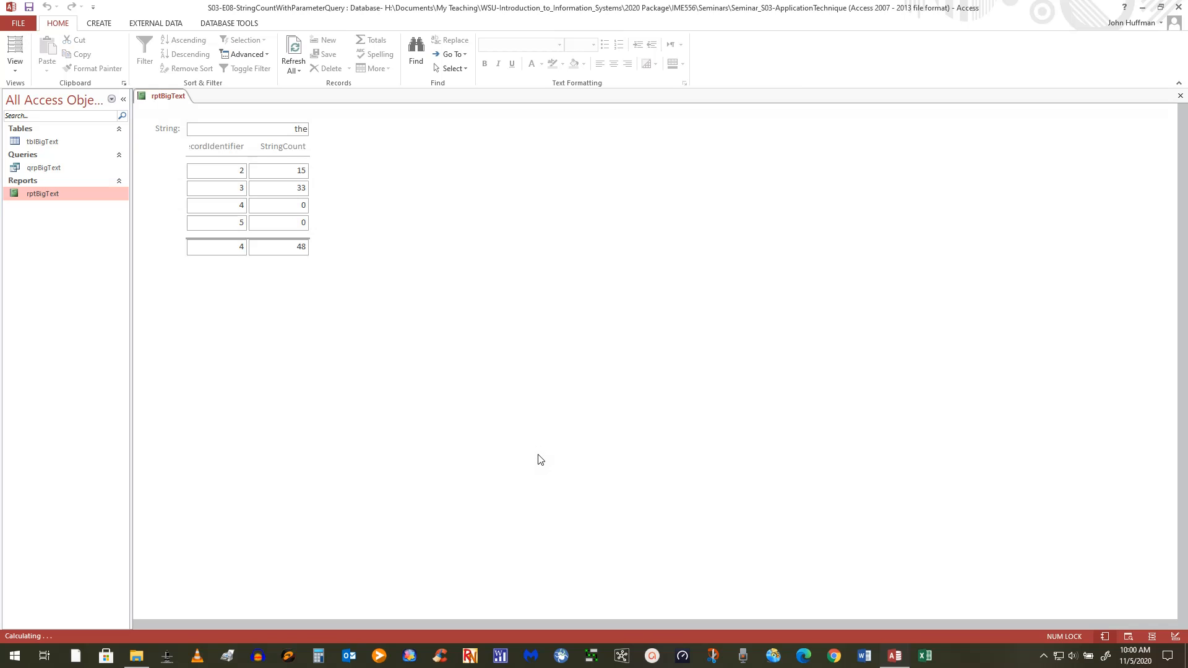